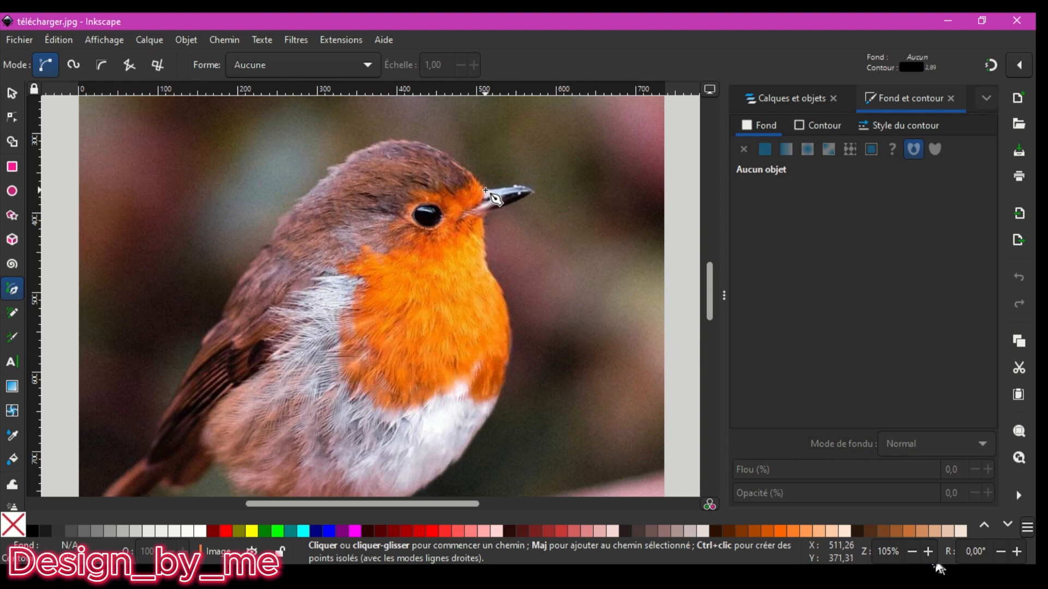
Trace the bird's beak as a closed Bézier outline with the Pen tool
{"action": "left_click", "coordinate": [486, 190]}
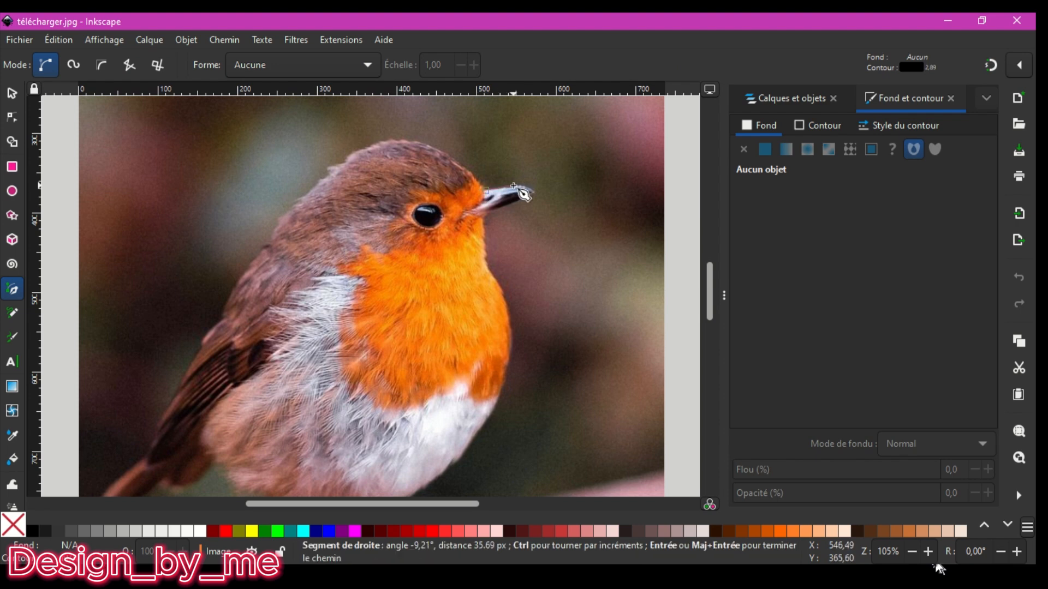
{"action": "left_click_drag", "start_coordinate": [527, 192], "coordinate": [530, 195]}
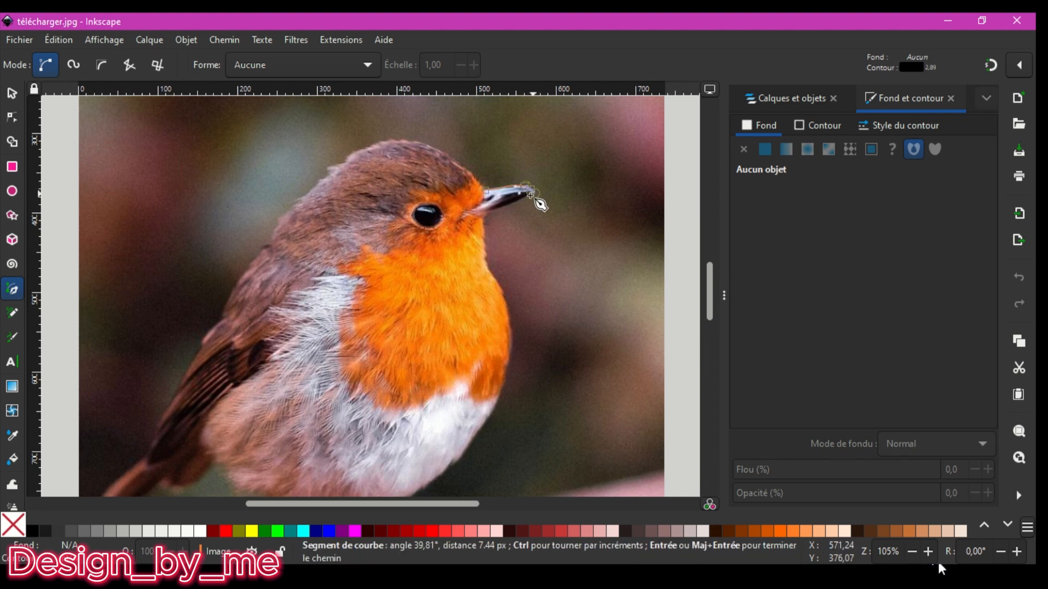
{"action": "left_click", "coordinate": [518, 204]}
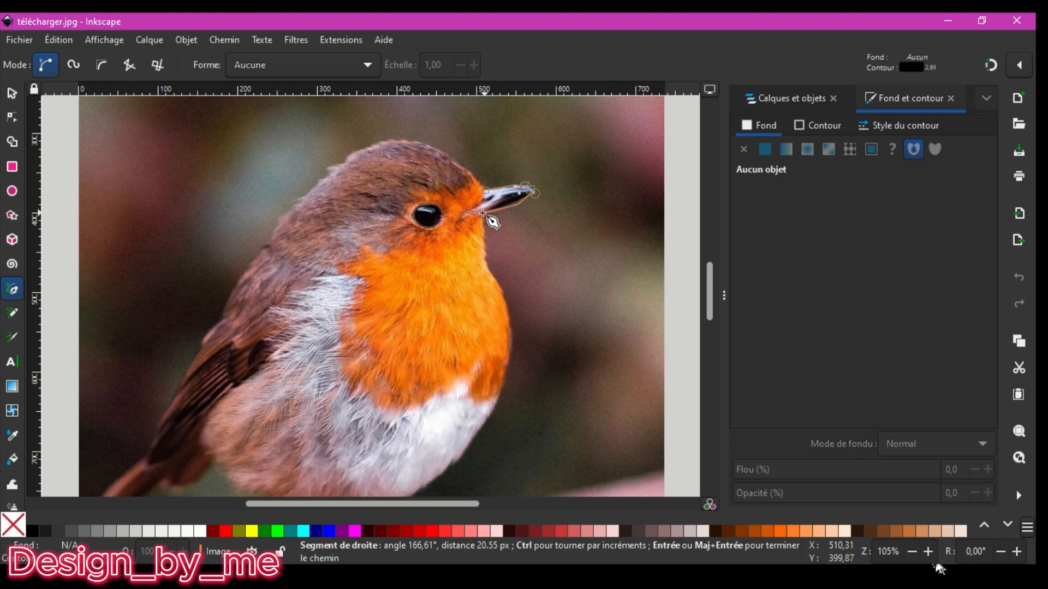
{"action": "left_click", "coordinate": [488, 188]}
{"action": "left_click", "coordinate": [533, 186]}
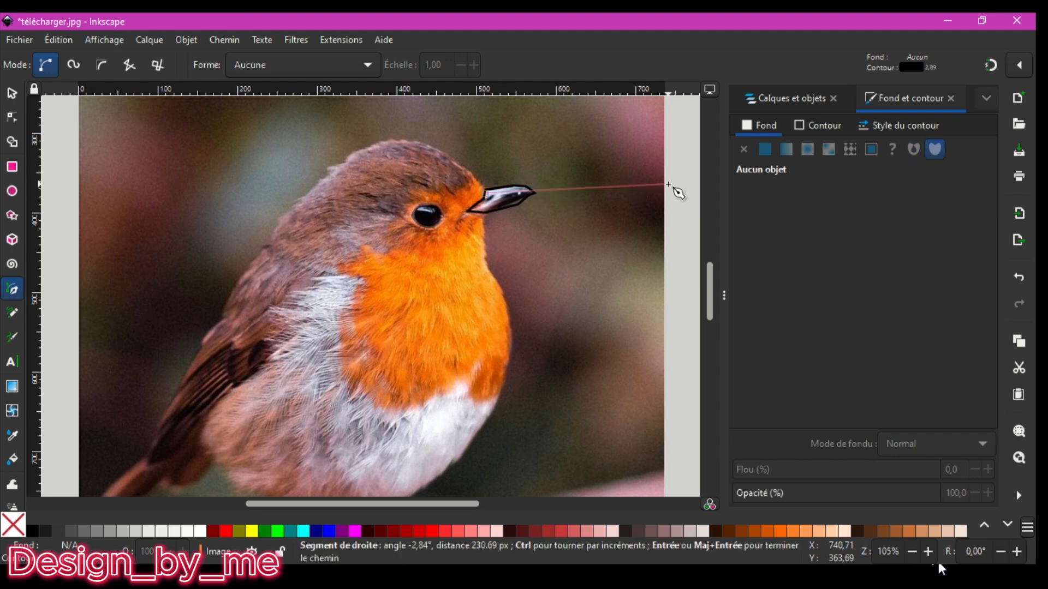
{"action": "key", "text": "Escape"}
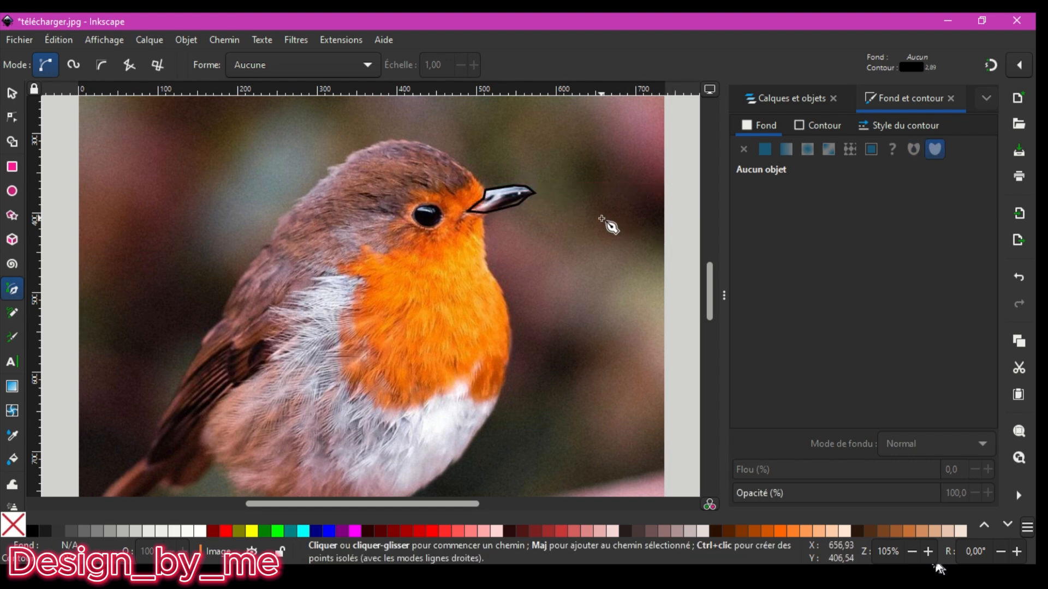
Trace the orange face and breast patch as a closed B-spline outline, starting just beneath the beak and passing above the eye
{"action": "left_click", "coordinate": [486, 219]}
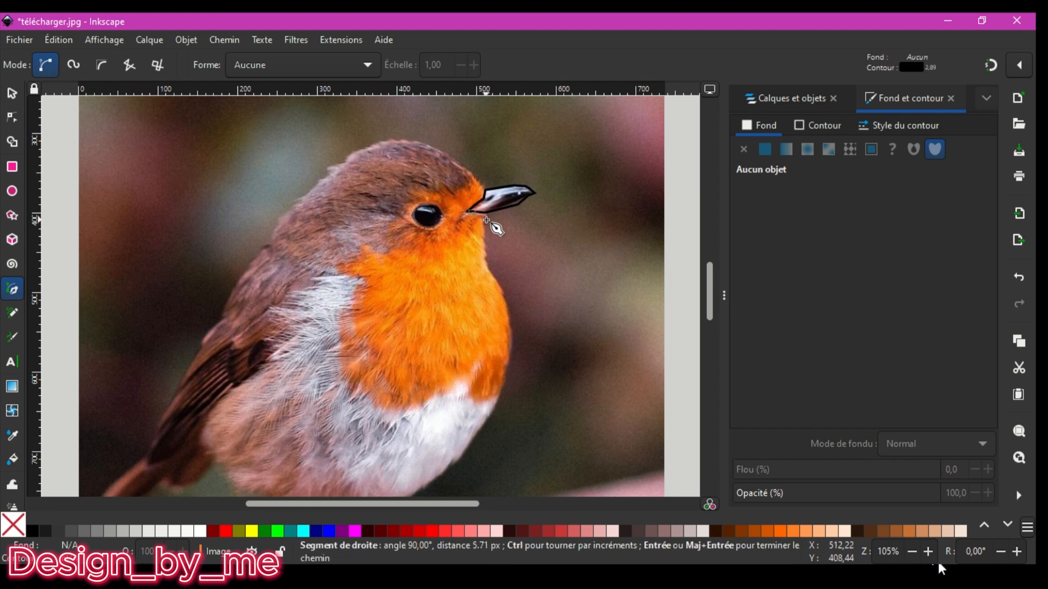
{"action": "key", "text": "Escape"}
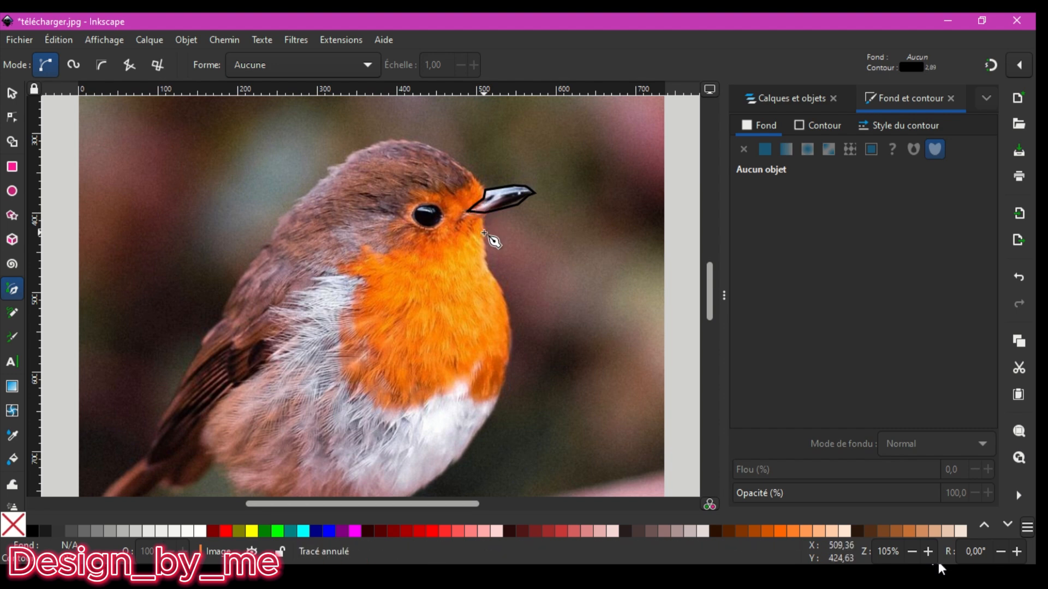
{"action": "left_click", "coordinate": [100, 65]}
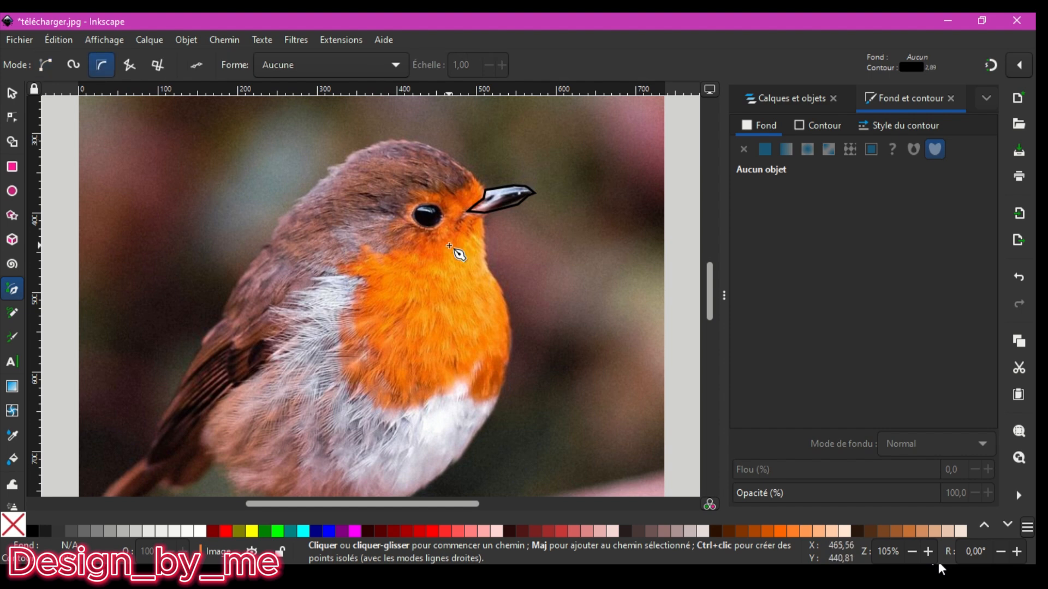
{"action": "left_click", "coordinate": [486, 218]}
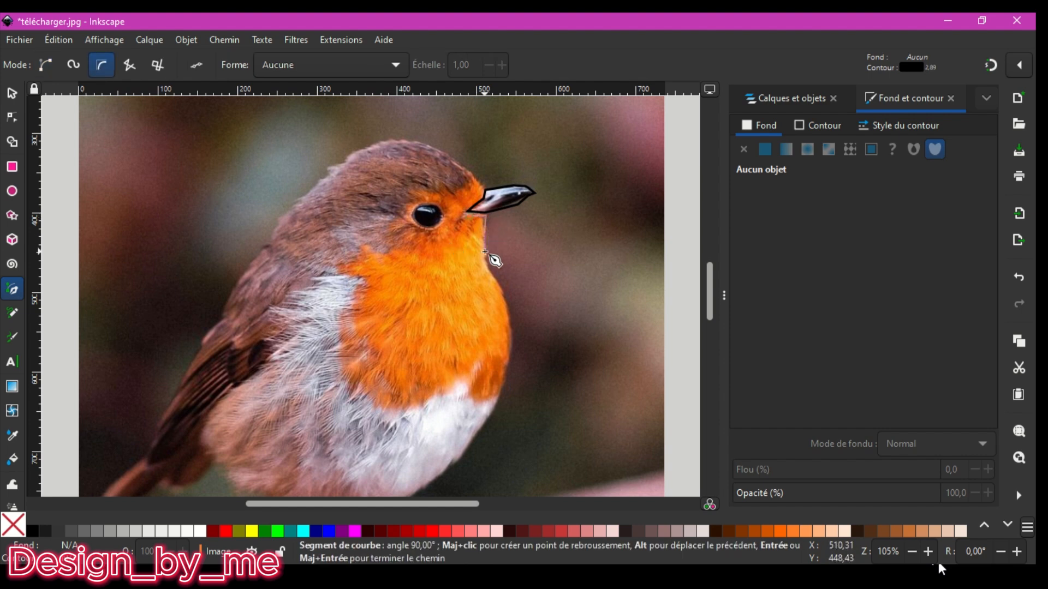
{"action": "left_click", "coordinate": [505, 306]}
{"action": "left_click", "coordinate": [512, 355]}
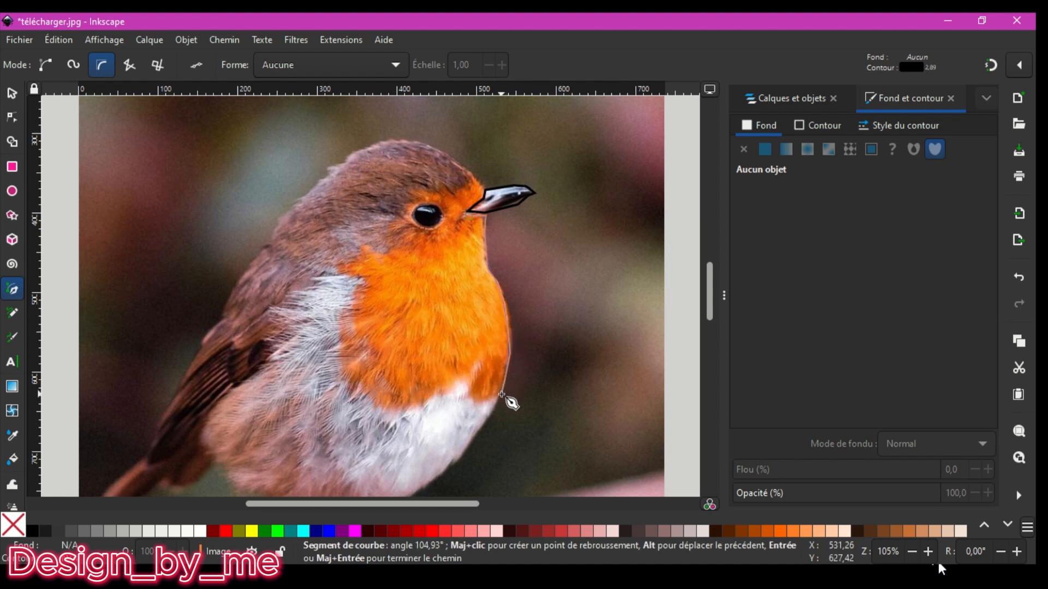
{"action": "left_click", "coordinate": [475, 387]}
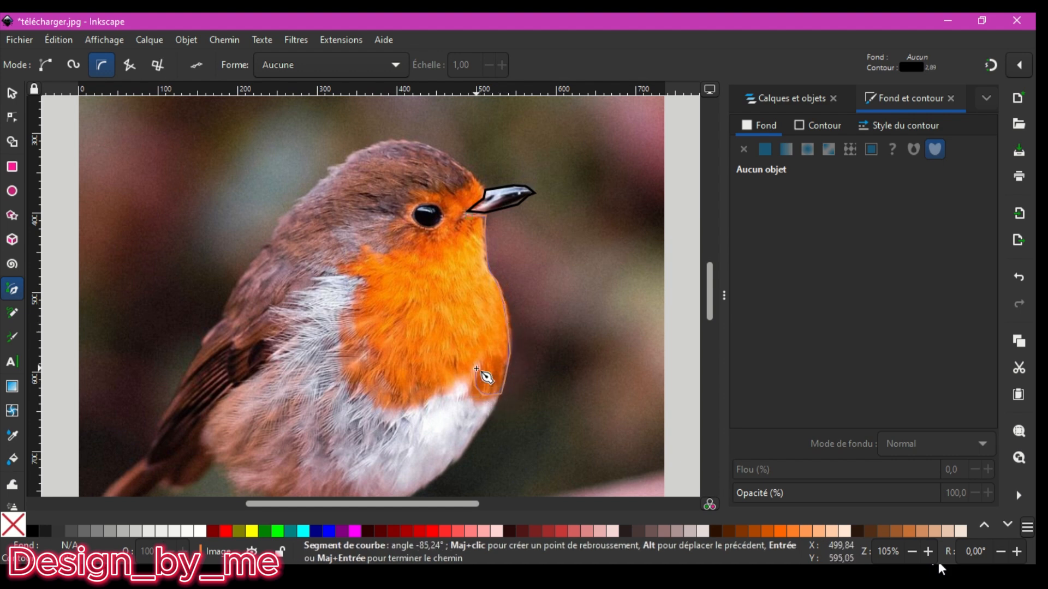
{"action": "left_click", "coordinate": [403, 407]}
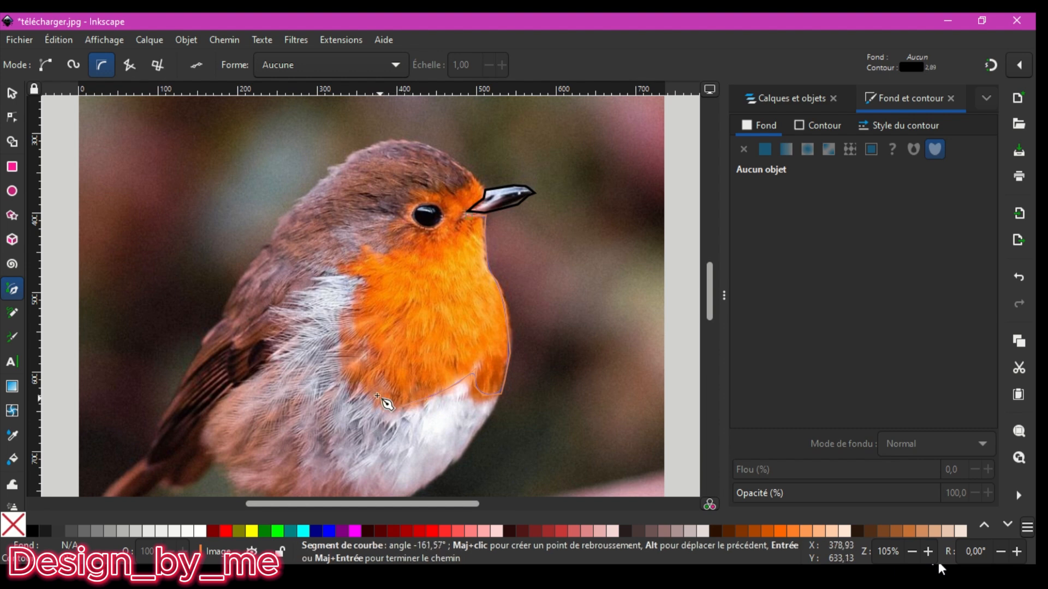
{"action": "left_click", "coordinate": [361, 295]}
{"action": "left_click", "coordinate": [365, 252]}
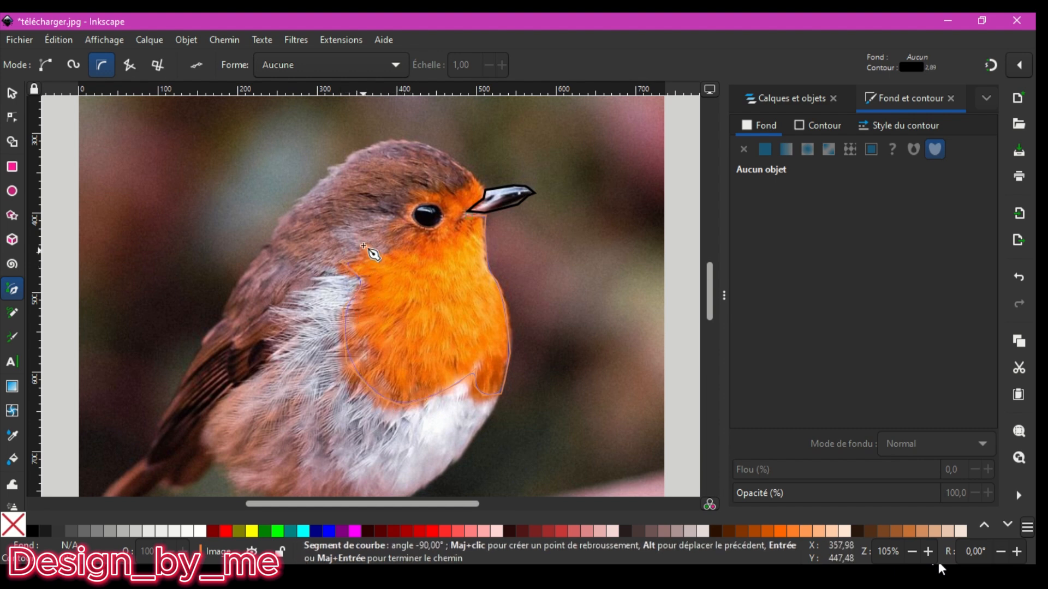
{"action": "left_click", "coordinate": [400, 217]}
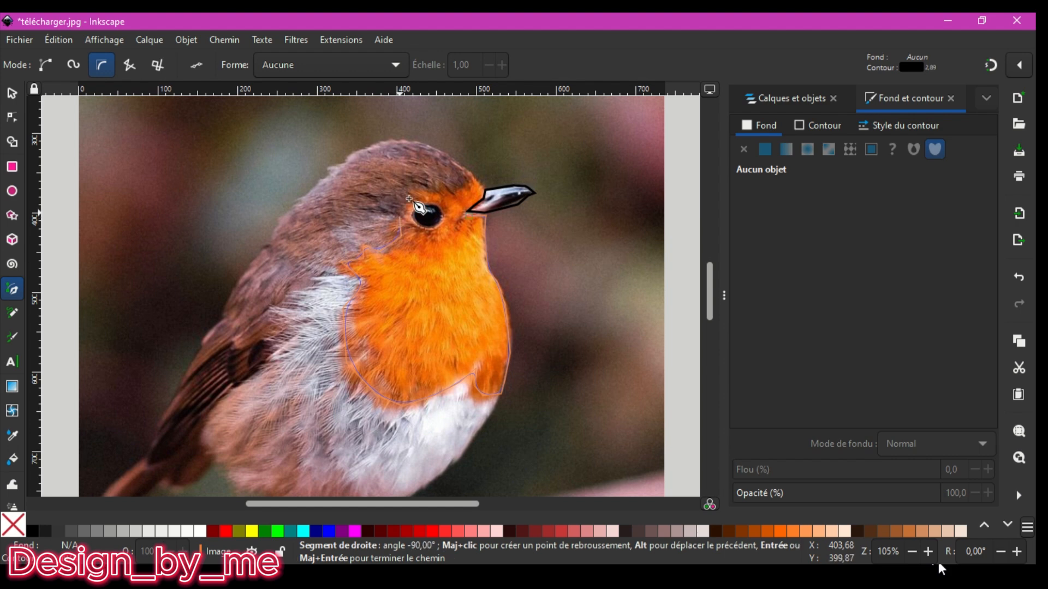
{"action": "left_click", "coordinate": [435, 188]}
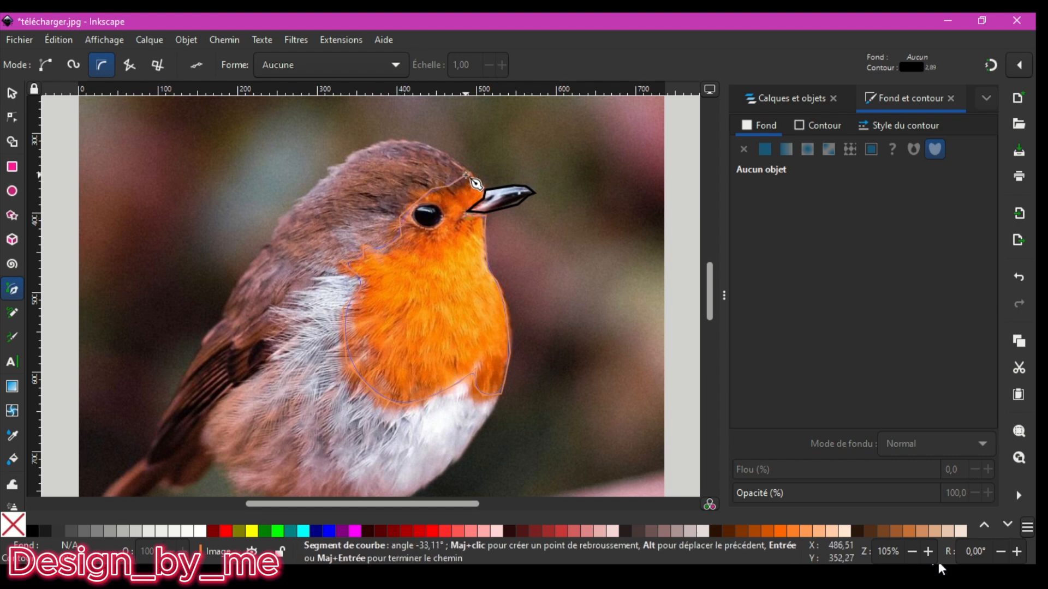
{"action": "double_click", "coordinate": [472, 215]}
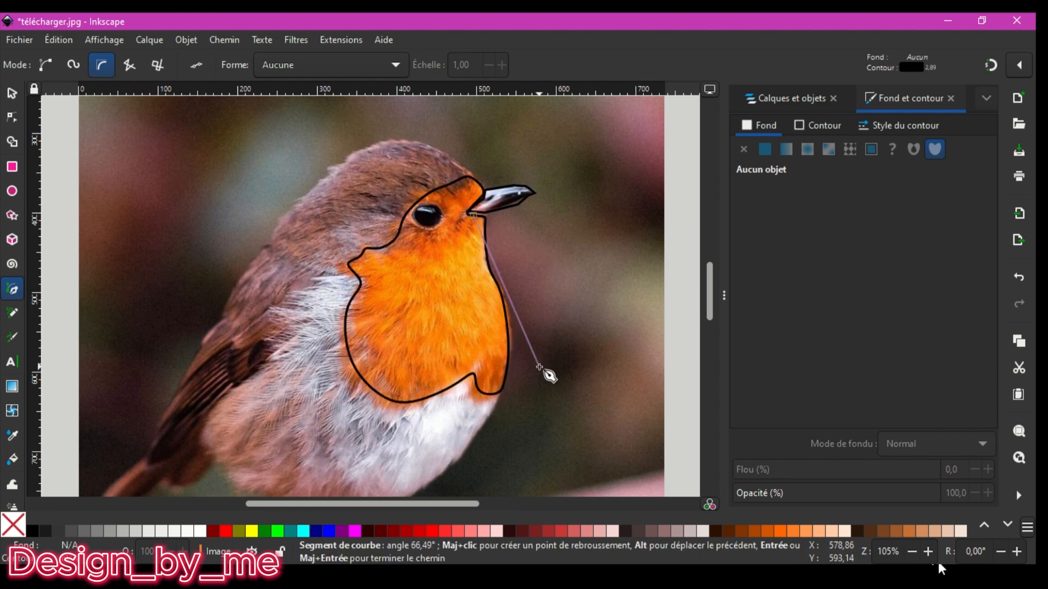
{"action": "key", "text": "Escape"}
Trace the white and grey belly area as a closed B-spline shape, from the orange patch's lower edge around to the shoulder
{"action": "scroll", "coordinate": [516, 336], "scroll_direction": "down", "scroll_amount": 3}
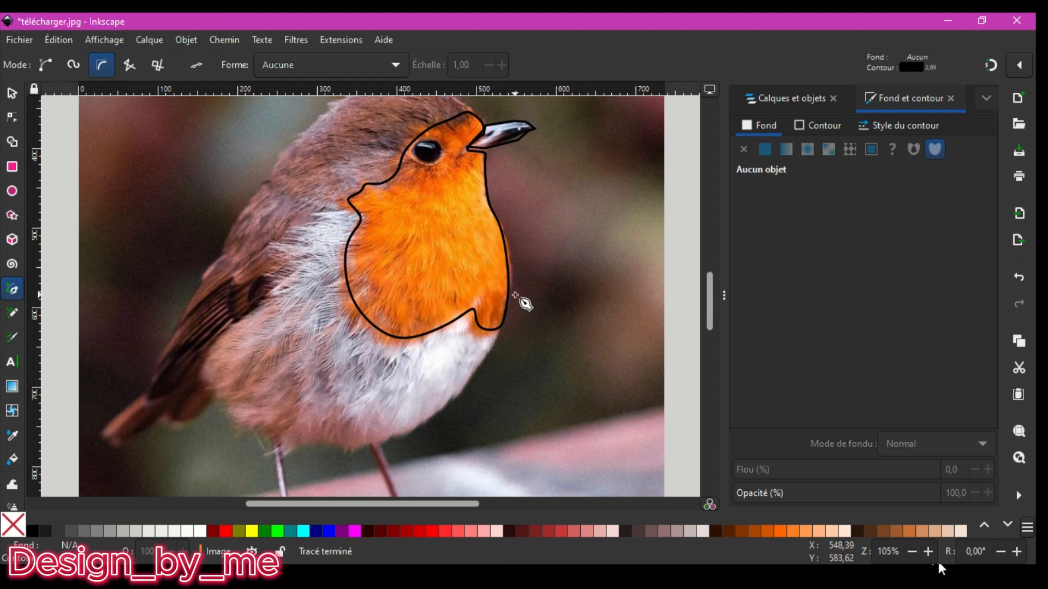
{"action": "left_click", "coordinate": [500, 330]}
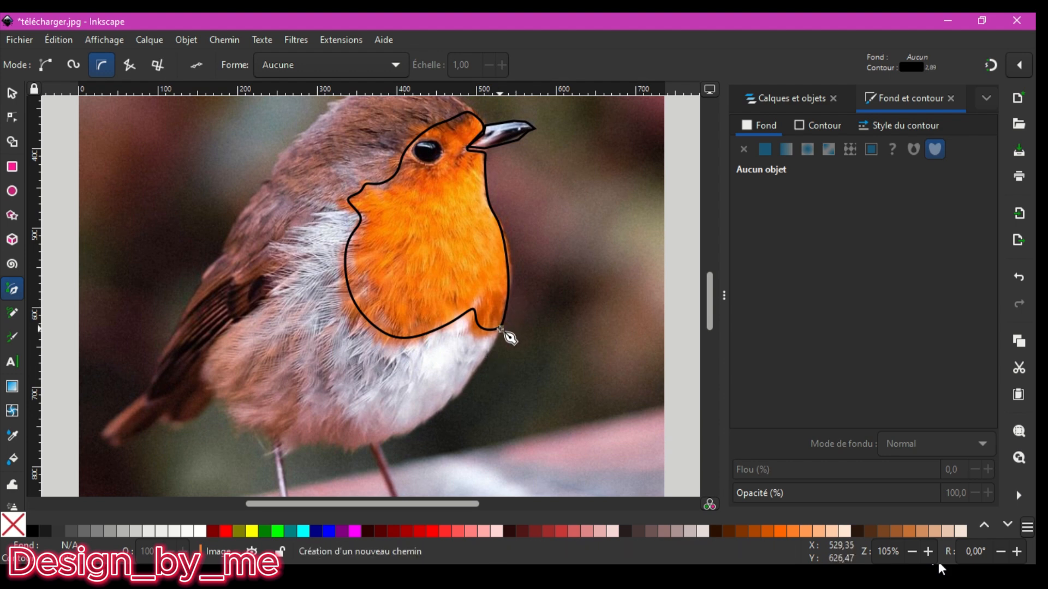
{"action": "left_click", "coordinate": [475, 372]}
{"action": "left_click", "coordinate": [455, 401]}
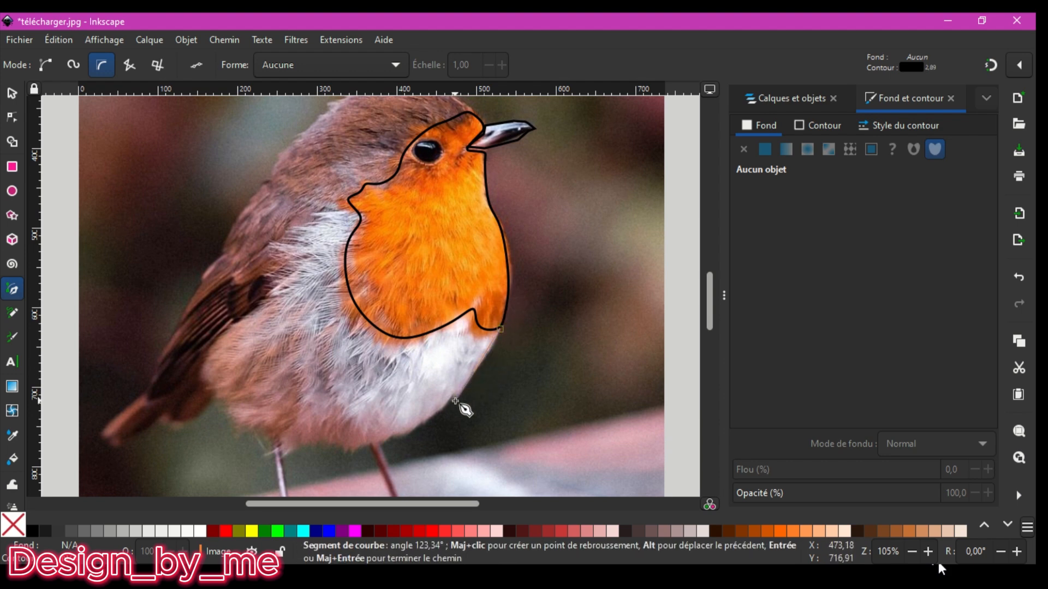
{"action": "left_click", "coordinate": [430, 415]}
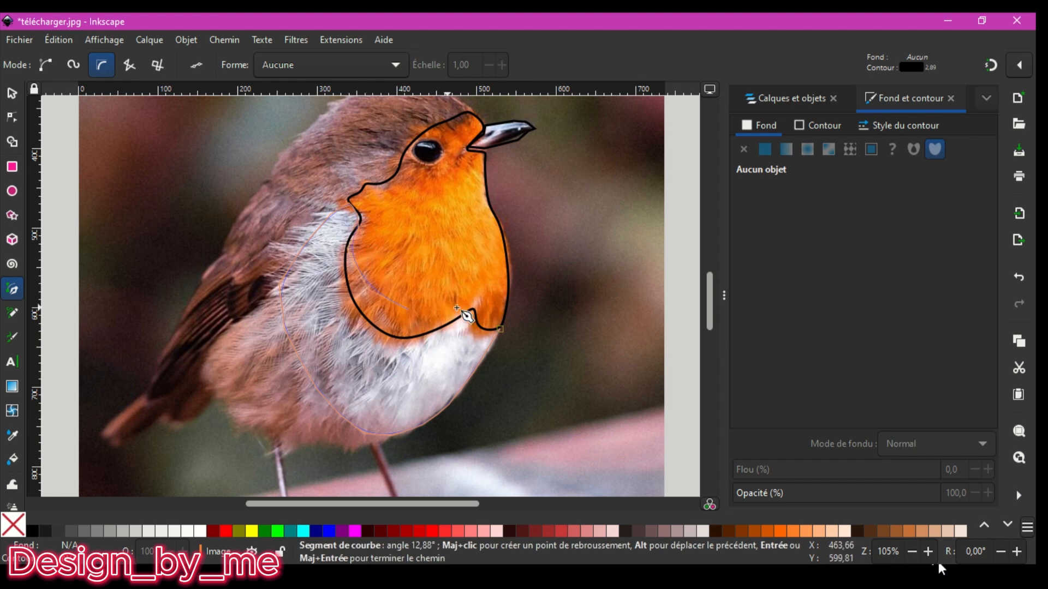
{"action": "left_click_drag", "start_coordinate": [499, 331], "coordinate": [498, 331]}
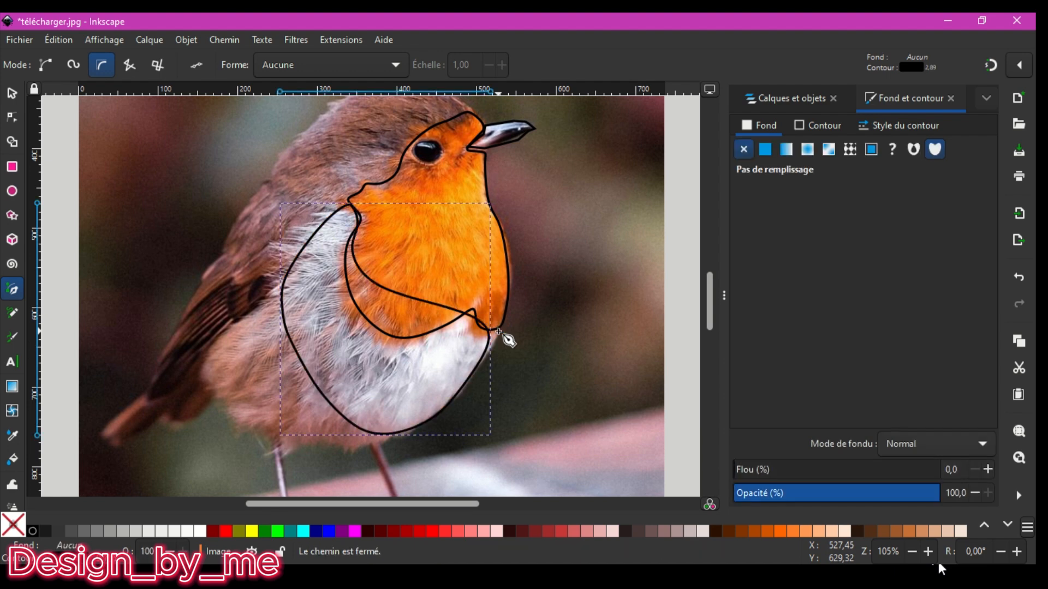
Trace the bird's underside as an open B-spline path from the lower belly to the base of the tail
{"action": "left_click", "coordinate": [421, 424]}
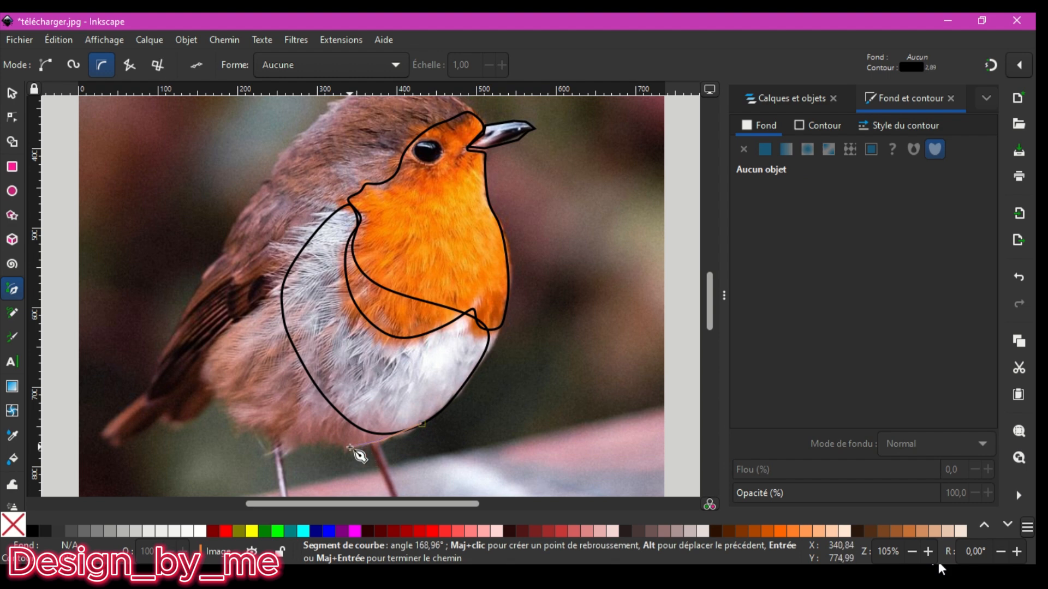
{"action": "left_click", "coordinate": [213, 388]}
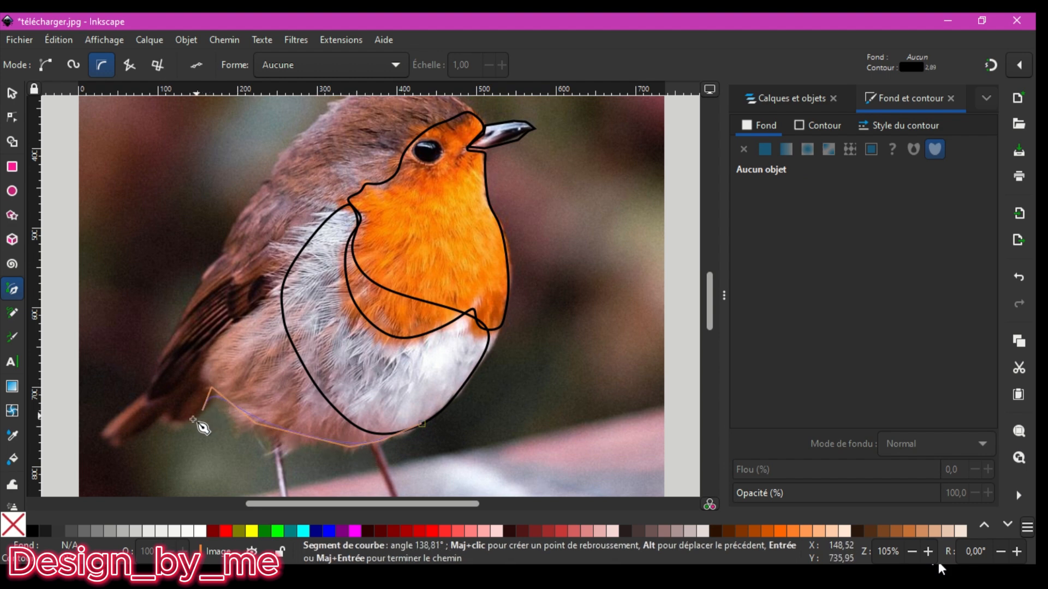
{"action": "left_click", "coordinate": [192, 419]}
{"action": "left_click", "coordinate": [104, 435]}
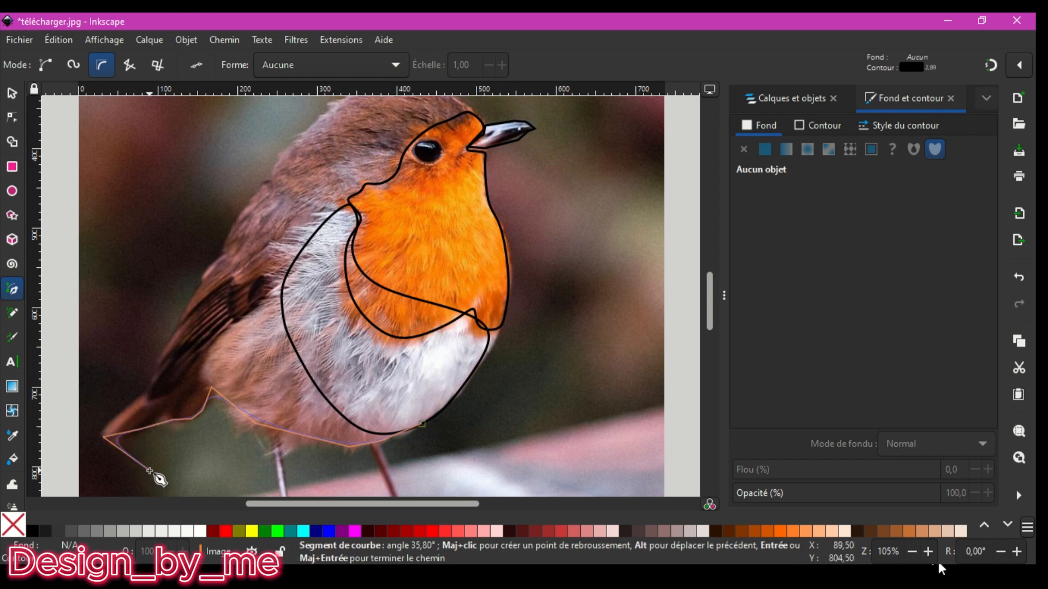
{"action": "key", "text": "BackSpace"}
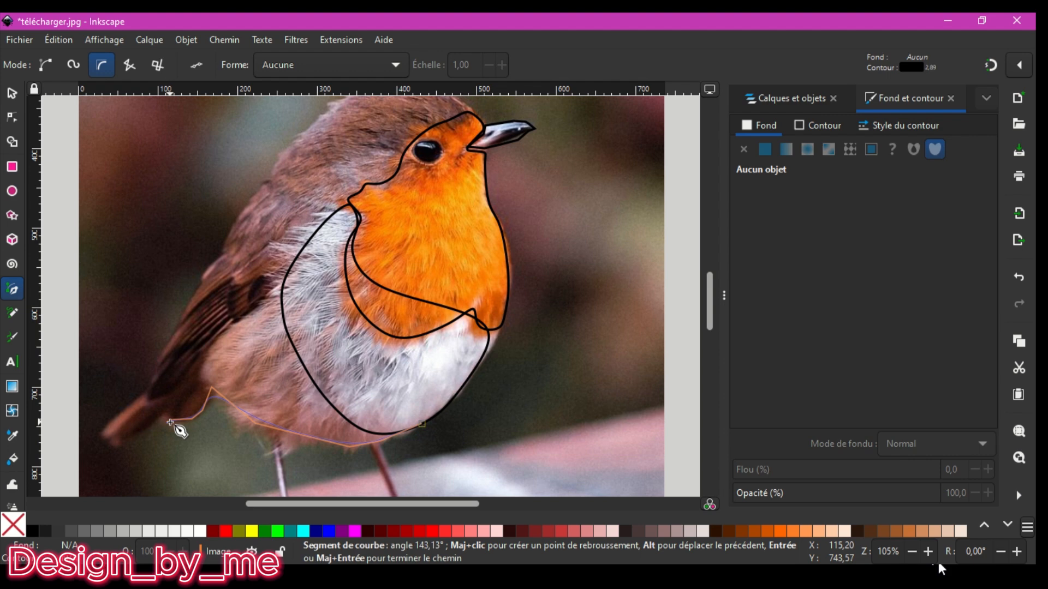
{"action": "key", "text": "Return"}
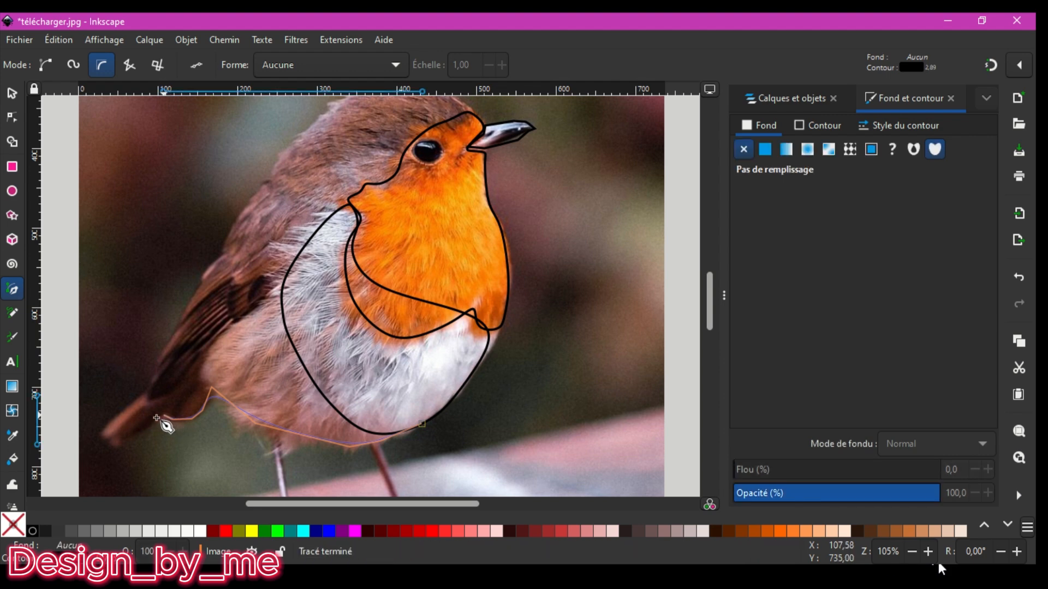
Extend the open underside B-spline path from the base of the tail around the tail tip and up along the bird's back
{"action": "left_click", "coordinate": [157, 417]}
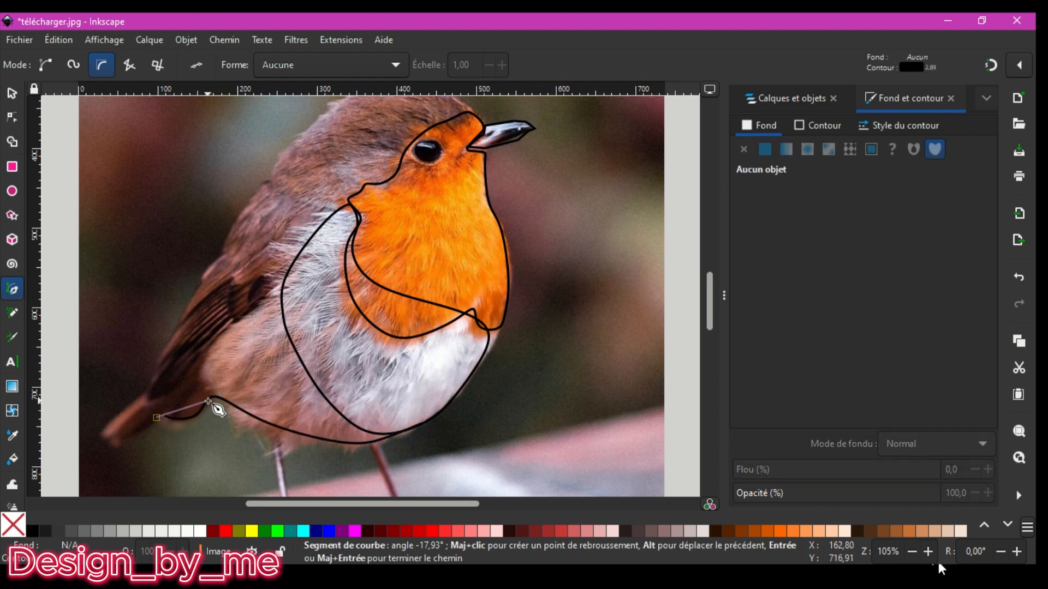
{"action": "key", "text": "Escape"}
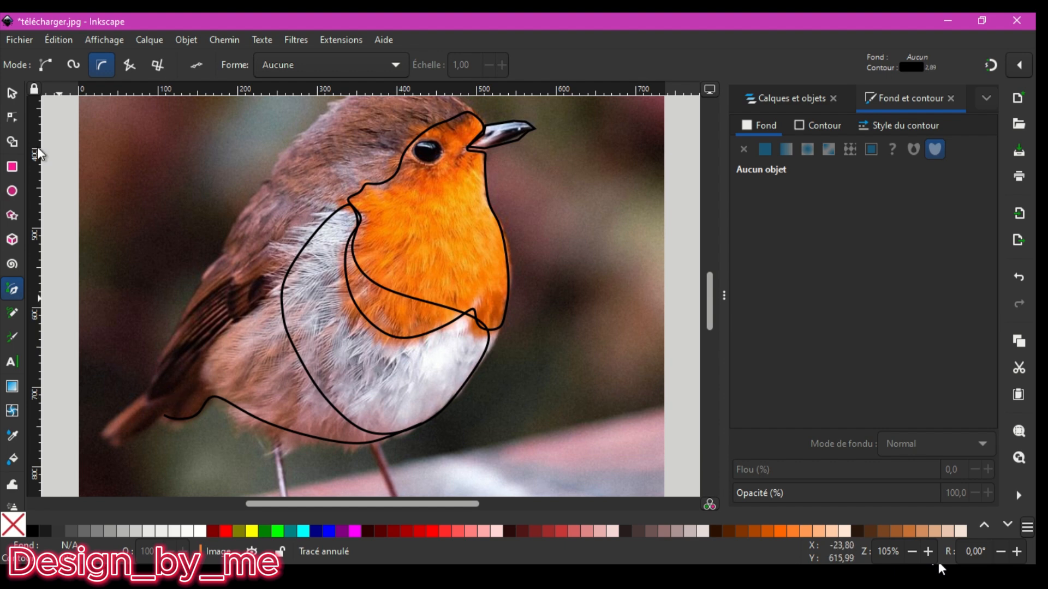
{"action": "left_click", "coordinate": [11, 97]}
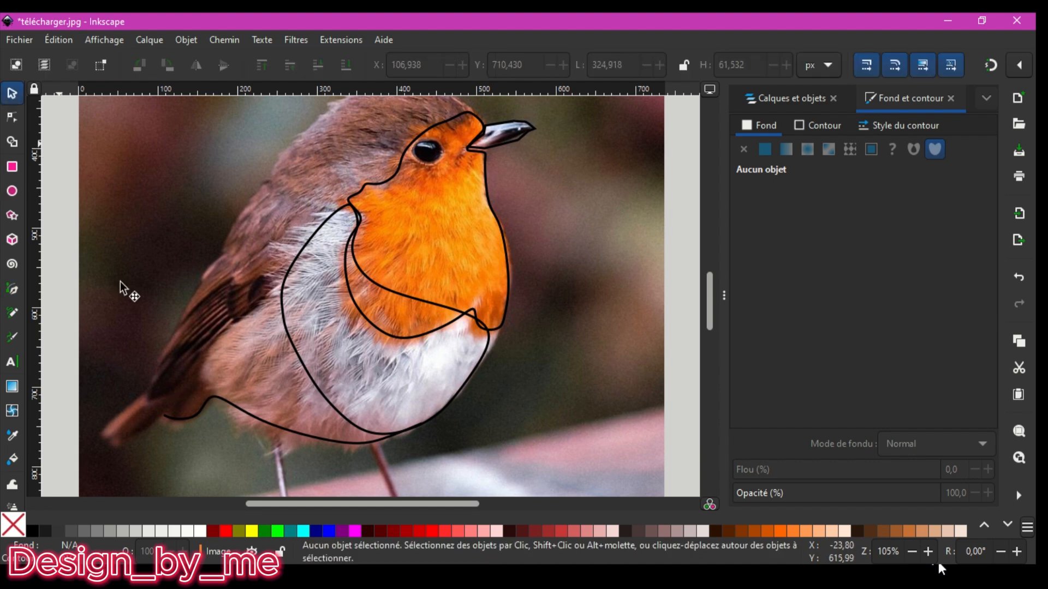
{"action": "left_click", "coordinate": [217, 403]}
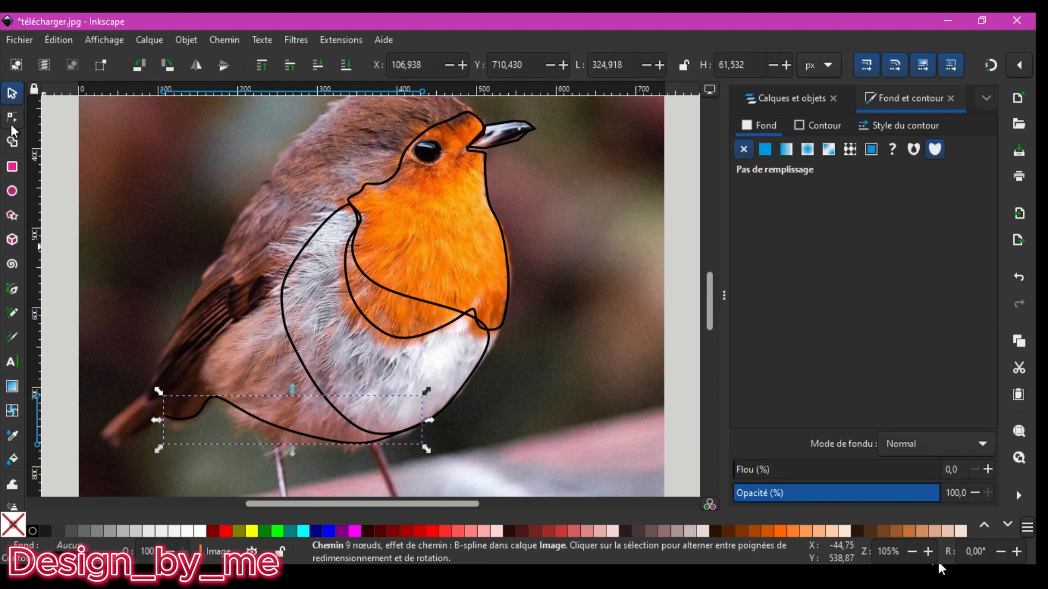
{"action": "left_click", "coordinate": [11, 290]}
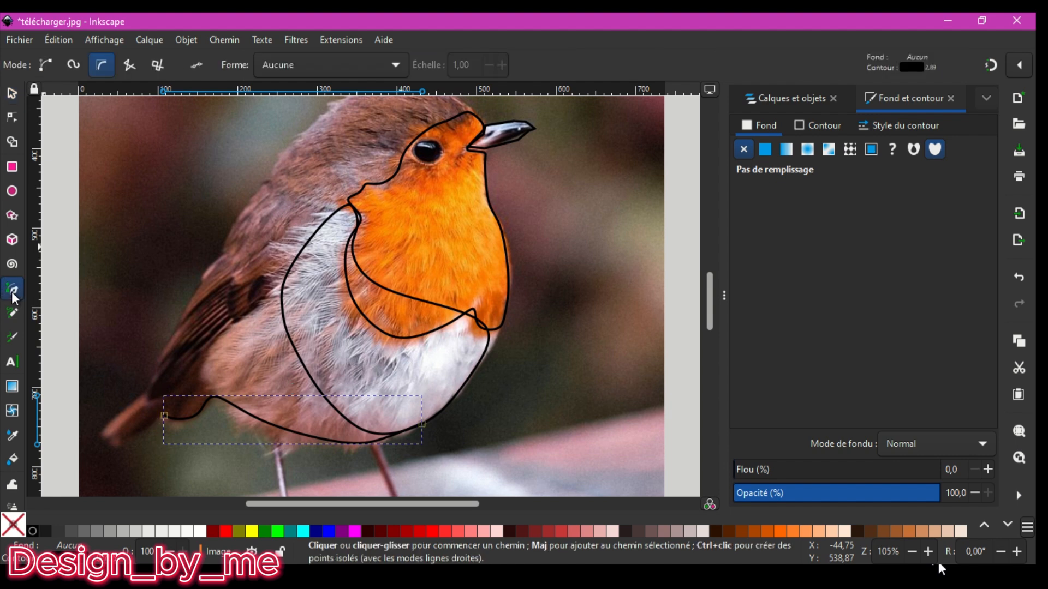
{"action": "left_click", "coordinate": [164, 416]}
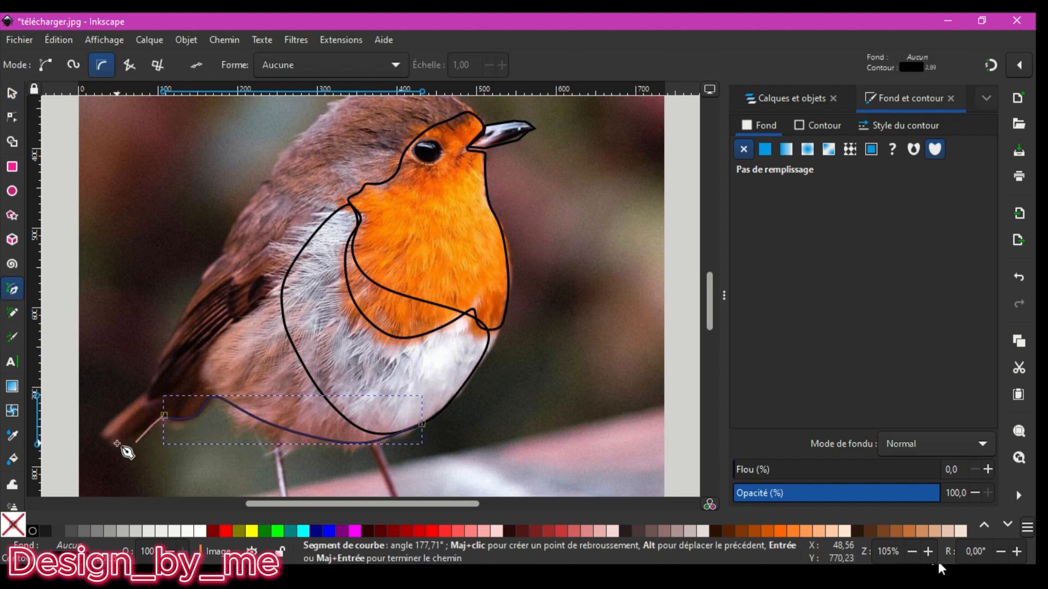
{"action": "left_click", "coordinate": [102, 441]}
{"action": "left_click", "coordinate": [99, 430]}
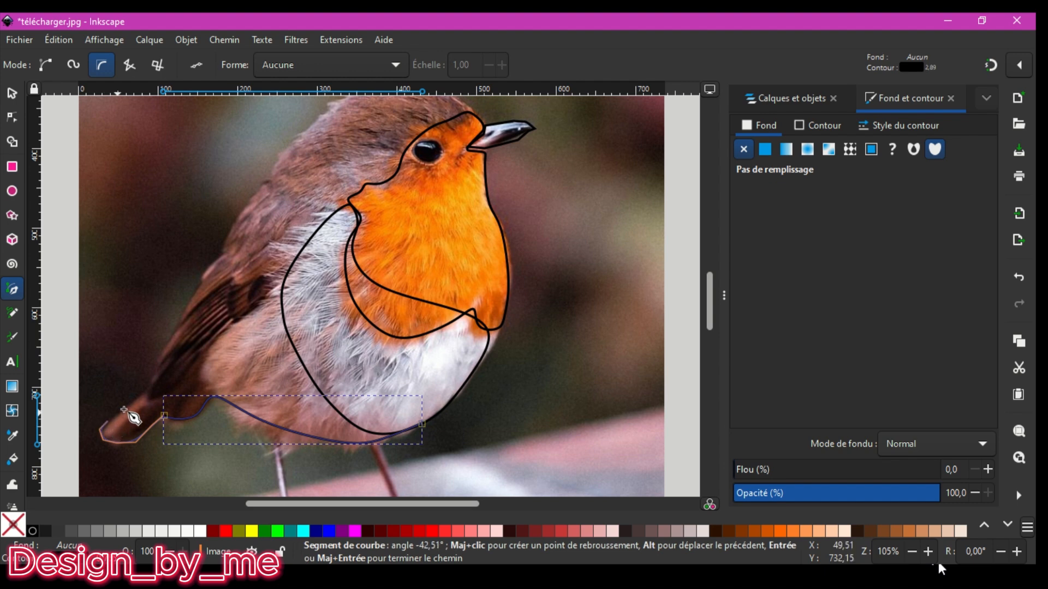
{"action": "left_click", "coordinate": [124, 409]}
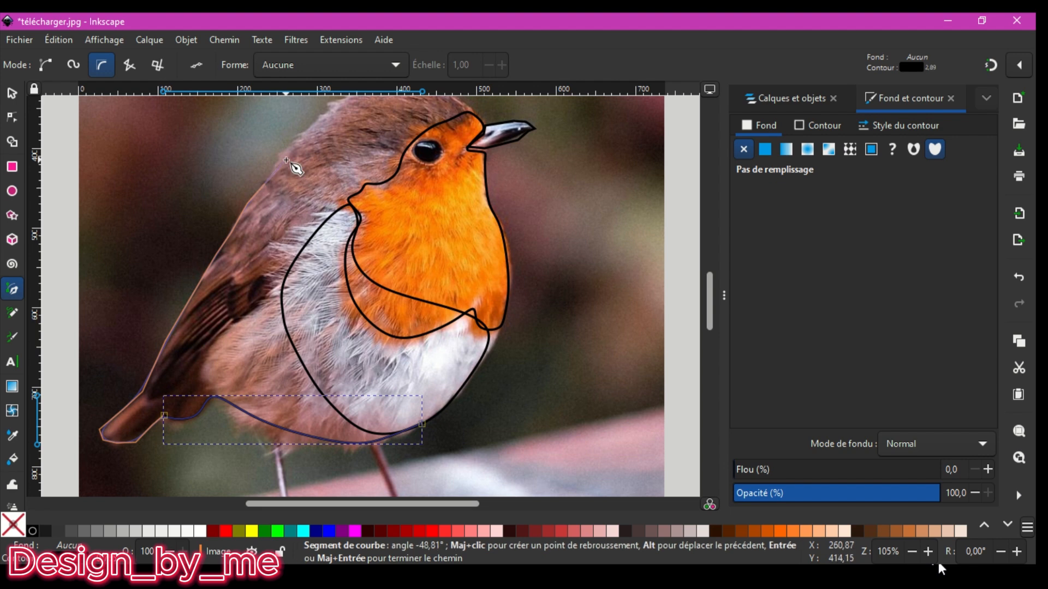
Continue the body path over the head to the forehead, down along the orange patch and belly edge, and close it at the lower belly
{"action": "scroll", "coordinate": [293, 164], "scroll_direction": "up", "scroll_amount": 5}
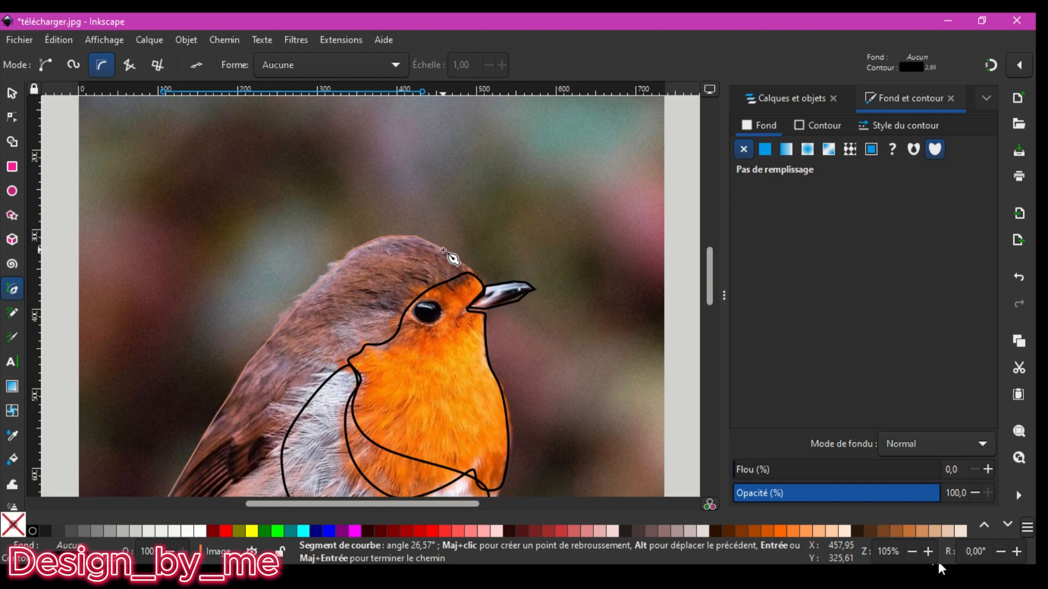
{"action": "left_click", "coordinate": [474, 269]}
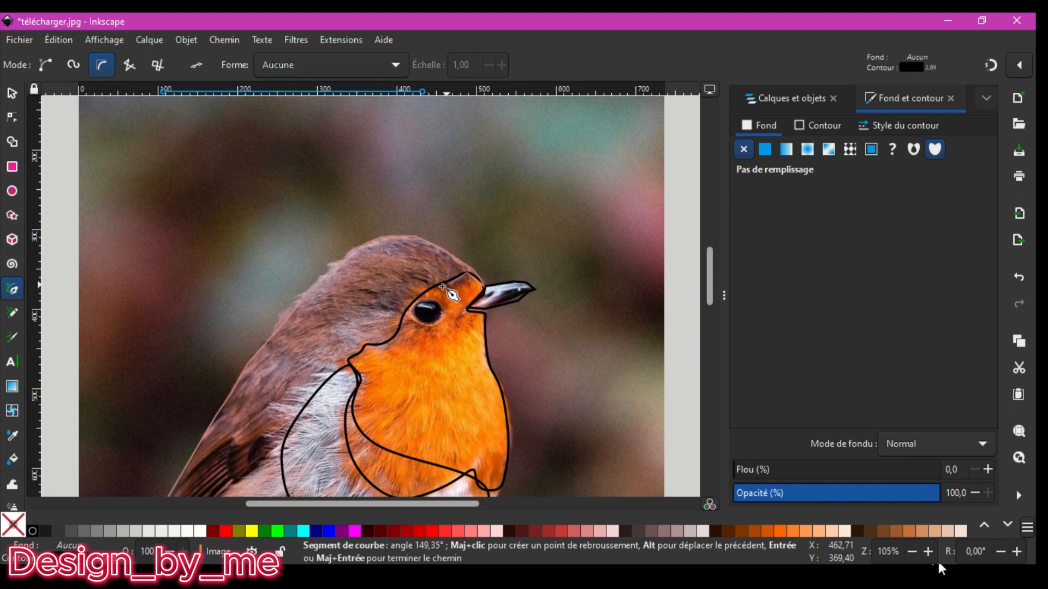
{"action": "left_click", "coordinate": [405, 314]}
{"action": "left_click", "coordinate": [375, 352]}
{"action": "scroll", "coordinate": [357, 388], "scroll_direction": "down", "scroll_amount": 5}
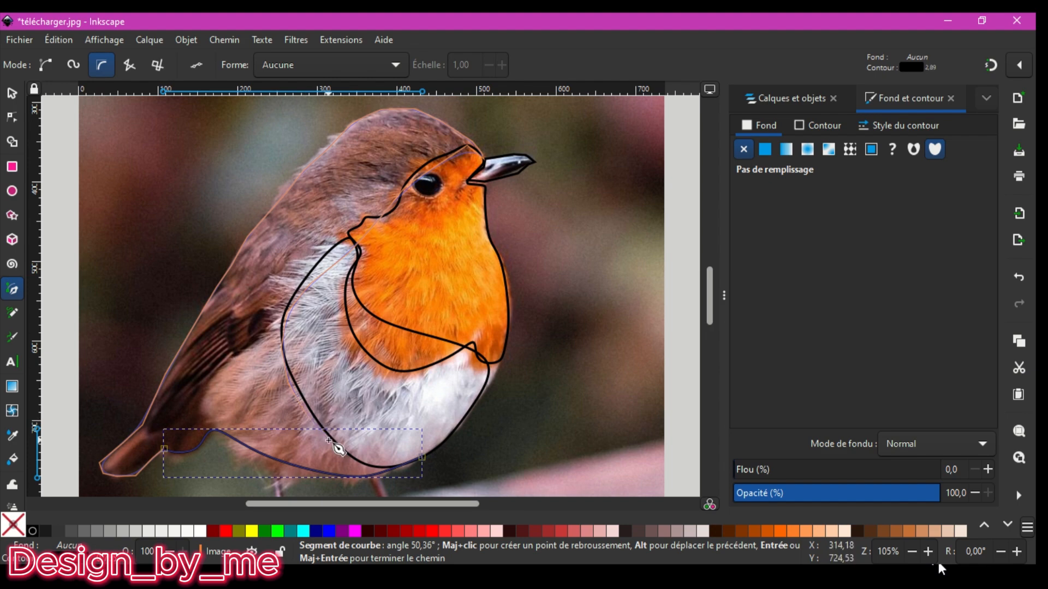
{"action": "left_click", "coordinate": [424, 460]}
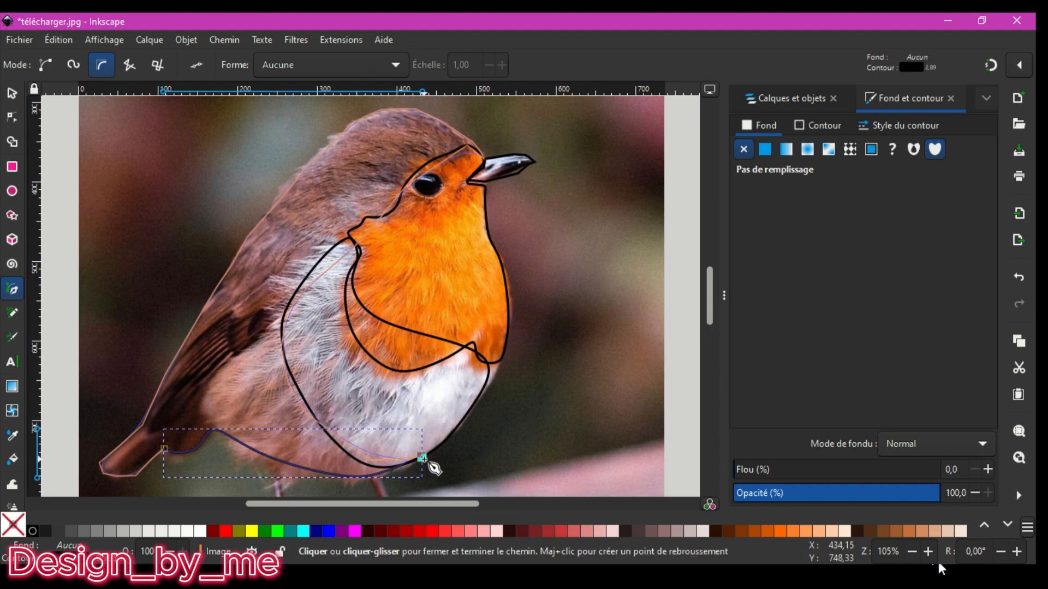
Trace the bird's eye as a small closed B-spline outline with the Pen tool
{"action": "scroll", "coordinate": [622, 415], "scroll_direction": "down", "scroll_amount": 5}
{"action": "scroll", "coordinate": [622, 416], "scroll_direction": "up", "scroll_amount": 5}
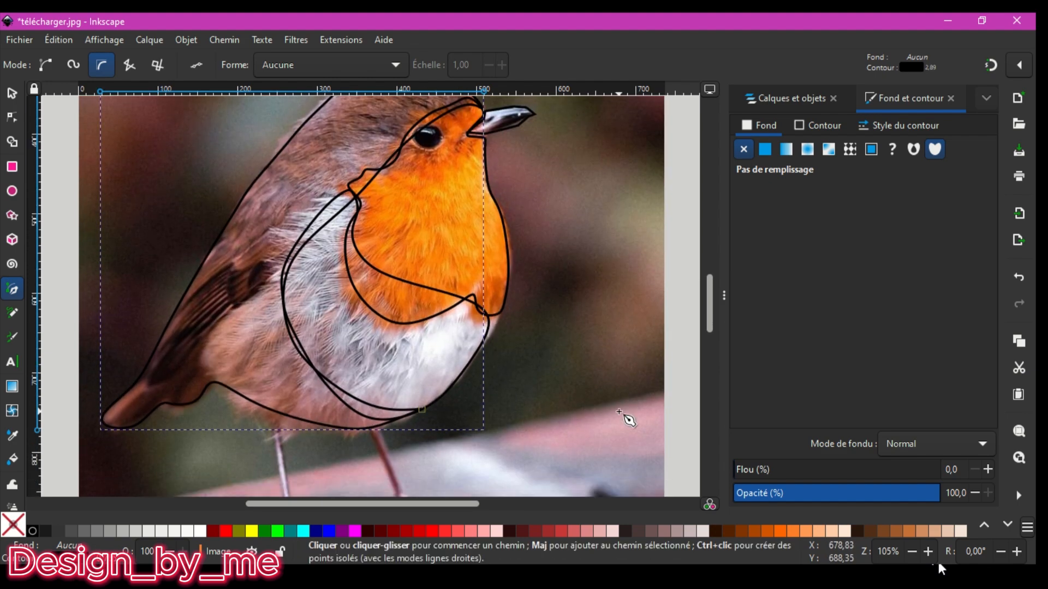
{"action": "scroll", "coordinate": [622, 416], "scroll_direction": "down", "scroll_amount": 5}
{"action": "scroll", "coordinate": [623, 416], "scroll_direction": "up", "scroll_amount": 5}
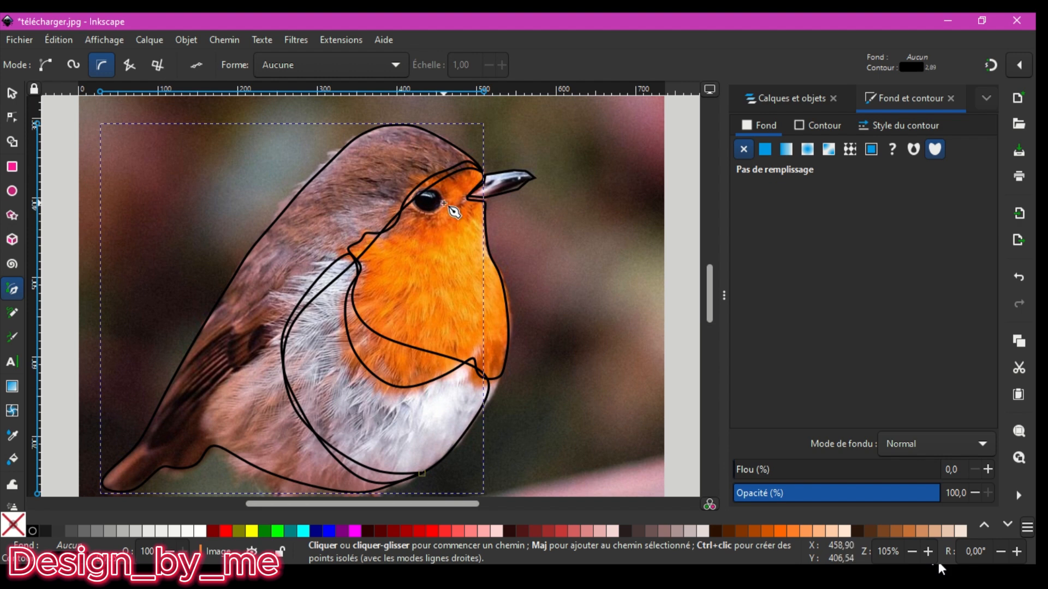
{"action": "left_click", "coordinate": [431, 191]}
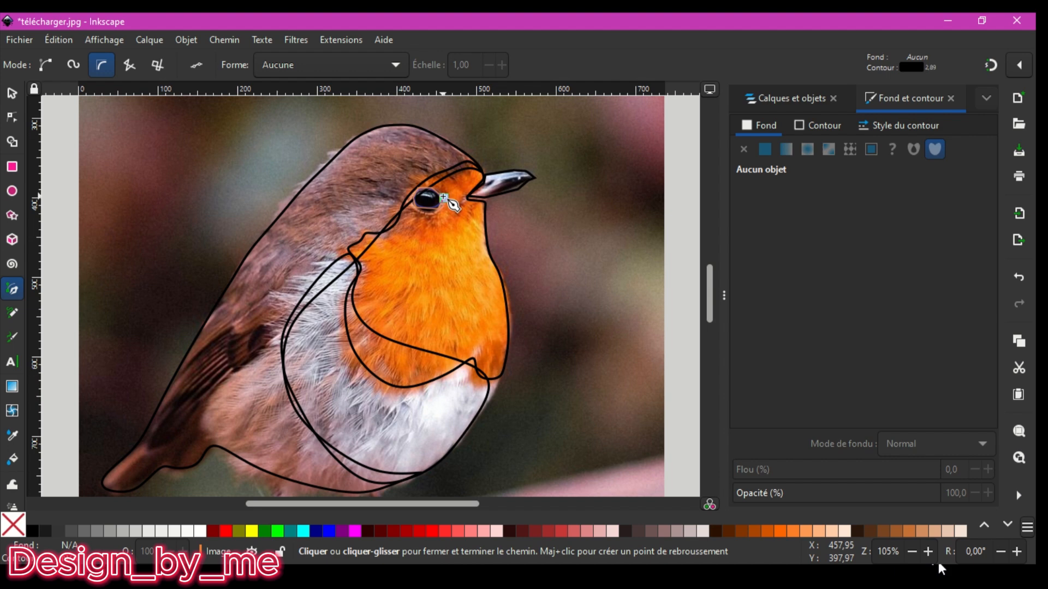
{"action": "left_click", "coordinate": [443, 197]}
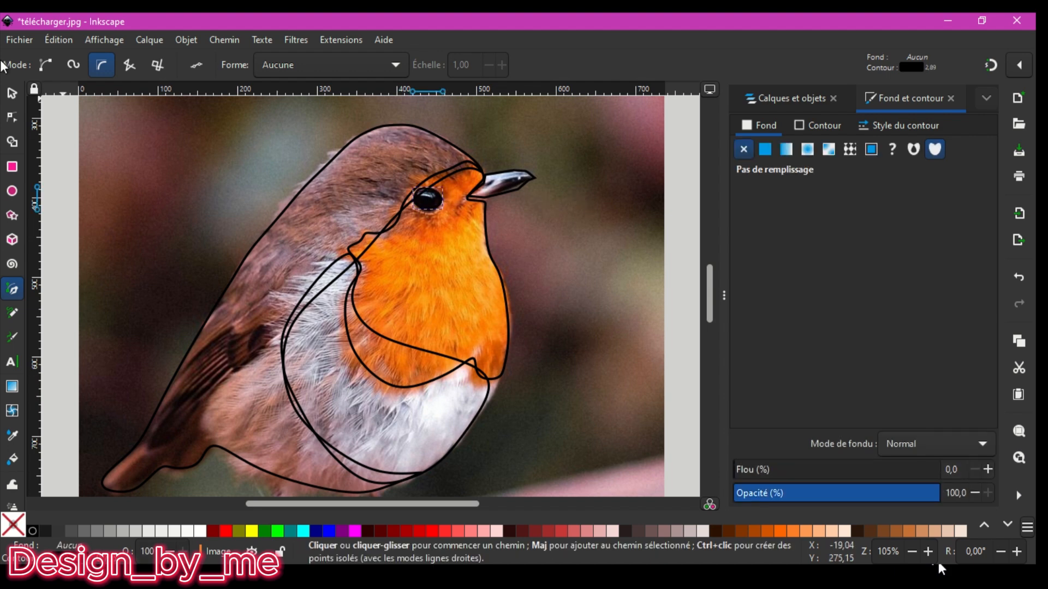
Fill the beak shape with flat black
{"action": "left_click", "coordinate": [12, 93]}
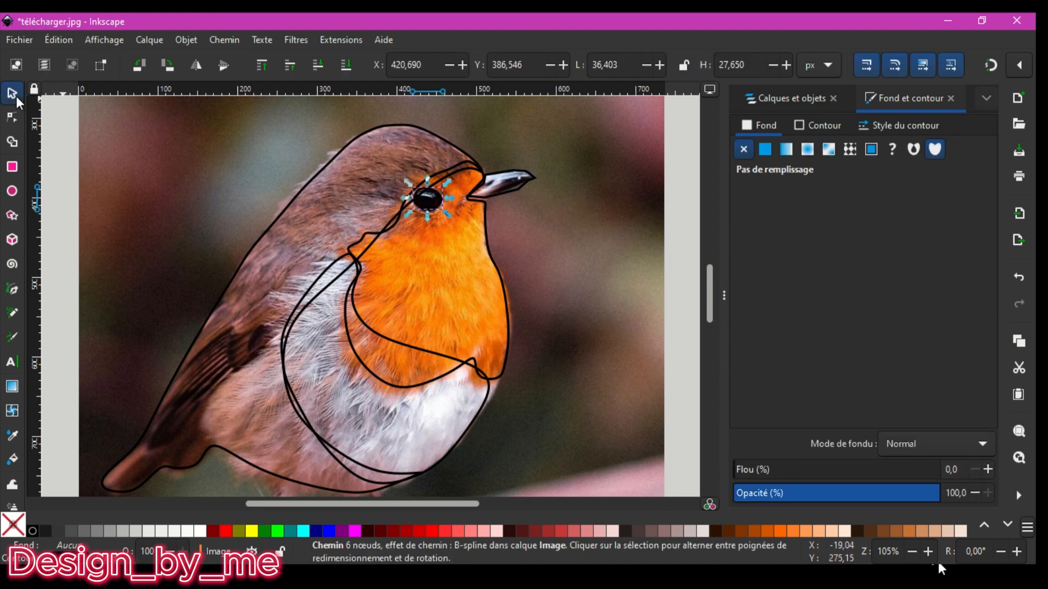
{"action": "left_click", "coordinate": [525, 188]}
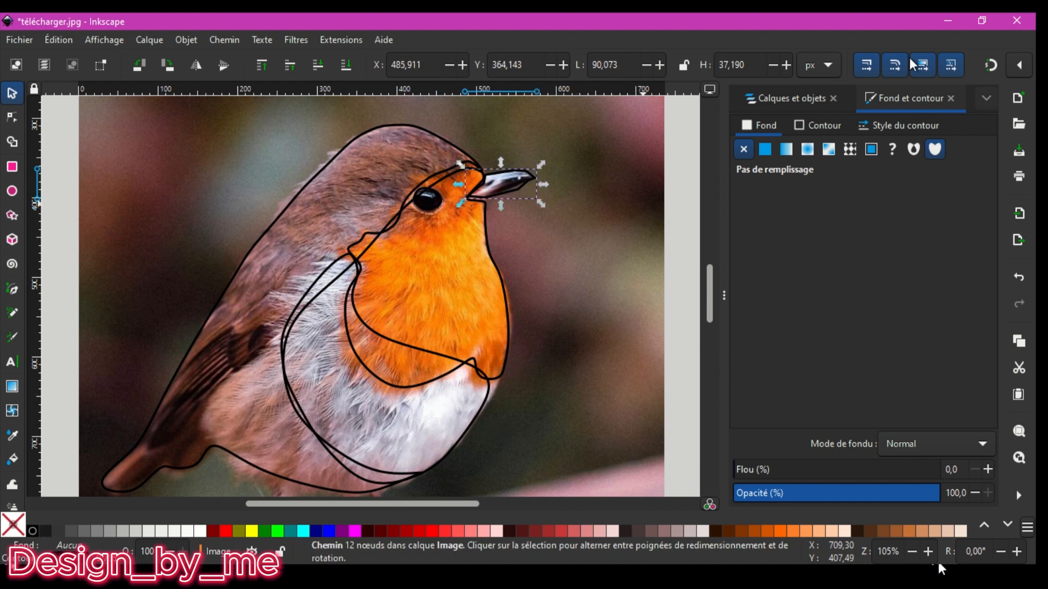
{"action": "left_click", "coordinate": [770, 150]}
Move the orange breast outline about 110 px to the right to expose the orange feathers in the photo
{"action": "left_click", "coordinate": [421, 220]}
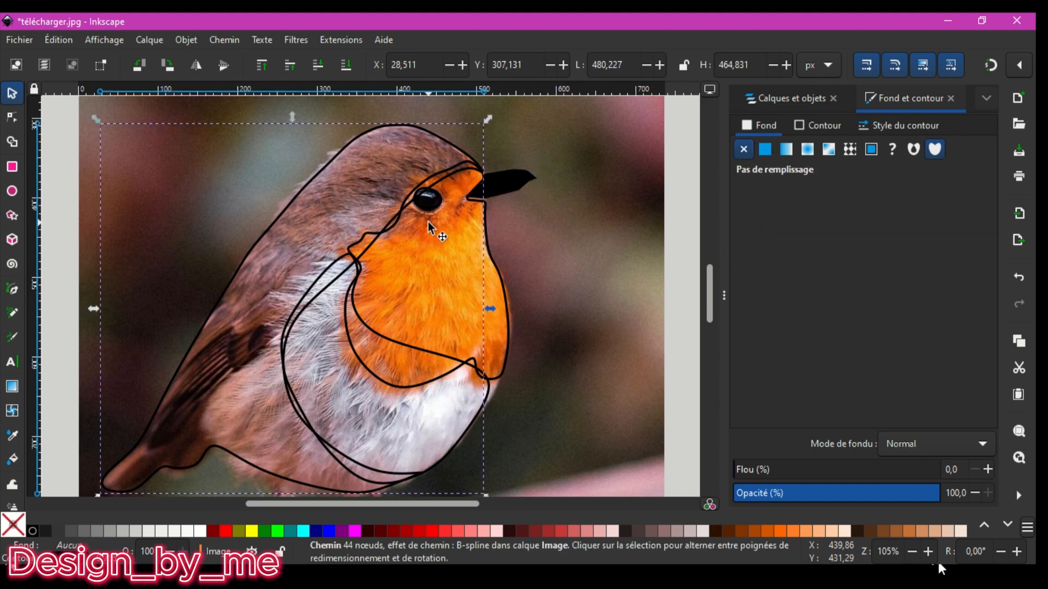
{"action": "mouse_move", "coordinate": [501, 276]}
{"action": "left_mouse_down"}
{"action": "mouse_move", "coordinate": [614, 278]}
{"action": "mouse_move", "coordinate": [504, 248]}
{"action": "mouse_move", "coordinate": [468, 274]}
{"action": "mouse_move", "coordinate": [535, 274]}
{"action": "mouse_move", "coordinate": [498, 270]}
{"action": "left_mouse_up"}
{"action": "left_click", "coordinate": [495, 270]}
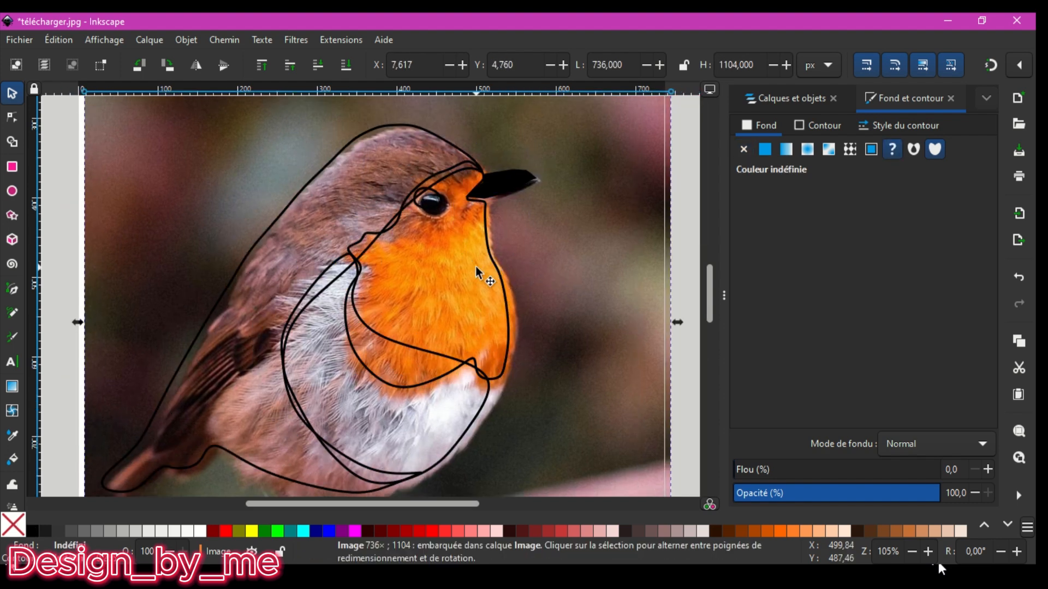
{"action": "left_click", "coordinate": [498, 271]}
{"action": "left_click", "coordinate": [495, 263]}
{"action": "left_click_drag", "start_coordinate": [506, 261], "coordinate": [581, 260]}
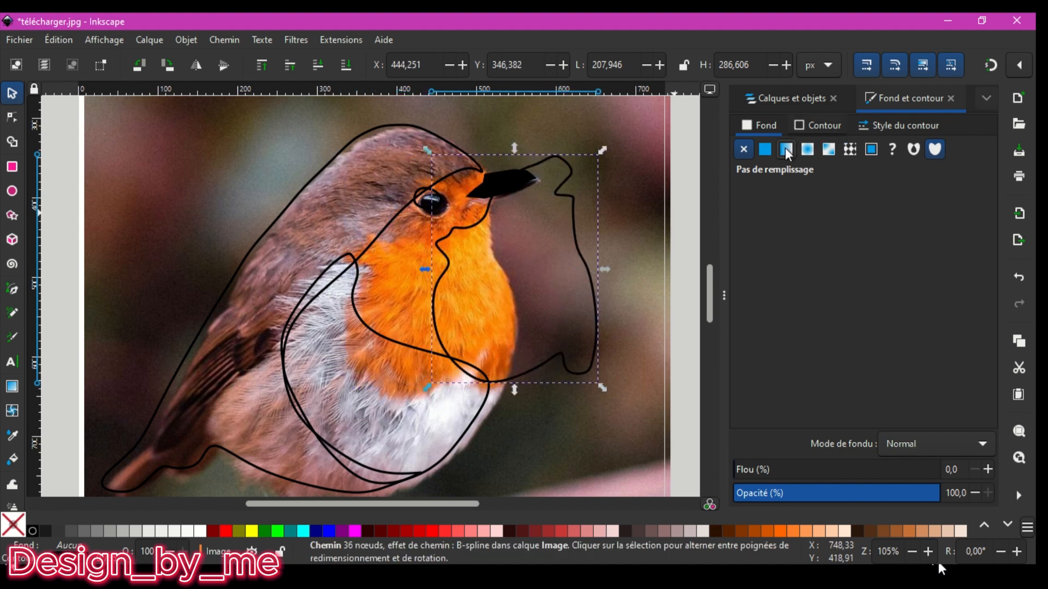
Fill the breast shape with a linear gradient whose stops, fe8207 and f79911, are sampled from the photo's orange feathers
{"action": "left_click", "coordinate": [785, 148]}
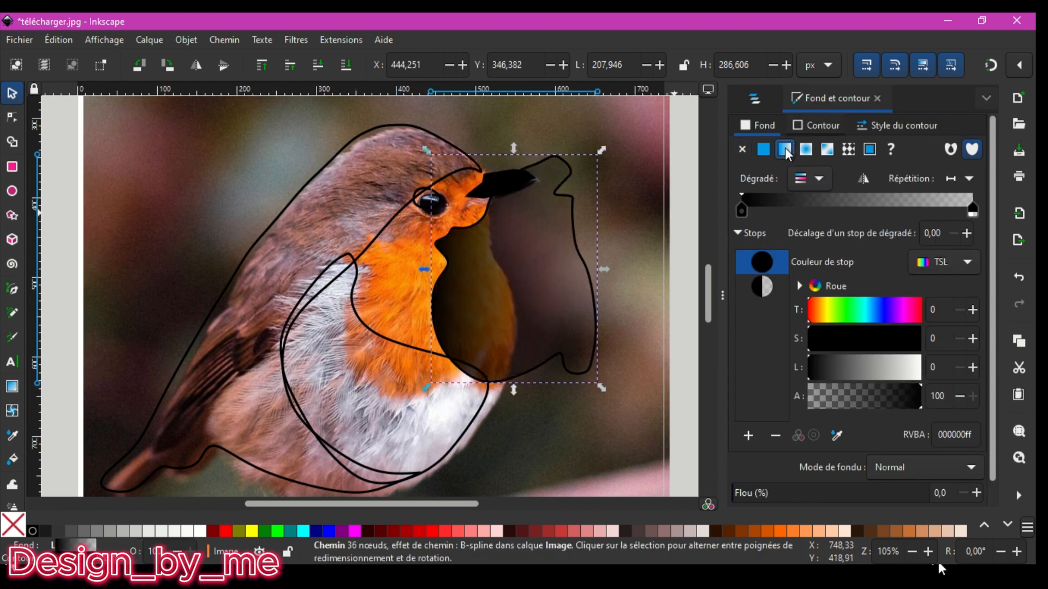
{"action": "left_click", "coordinate": [836, 435]}
{"action": "left_click", "coordinate": [401, 287]}
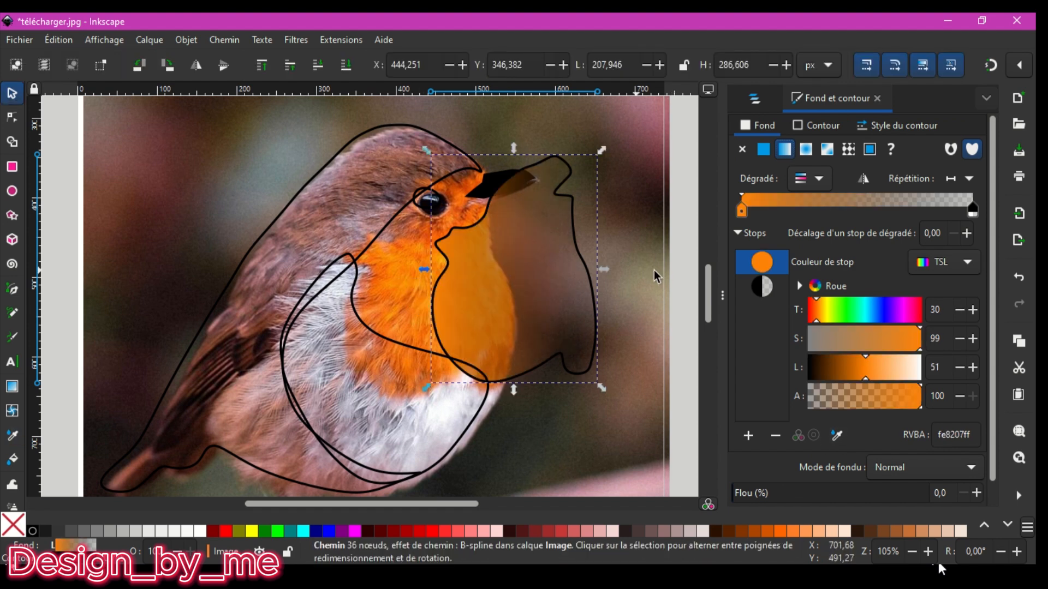
{"action": "left_click", "coordinate": [765, 288]}
{"action": "left_click", "coordinate": [835, 435]}
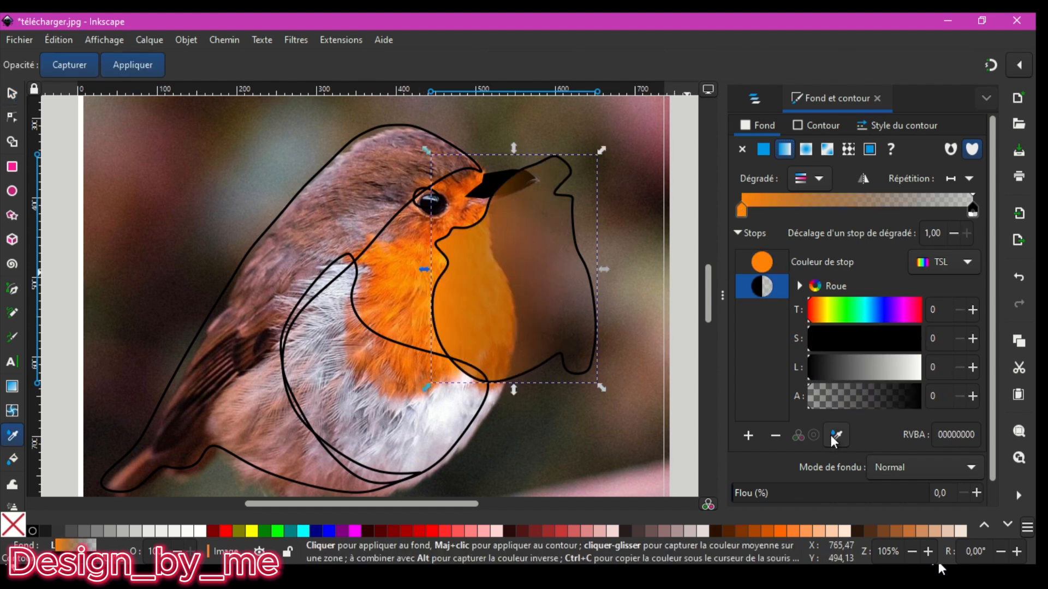
{"action": "left_click", "coordinate": [440, 268]}
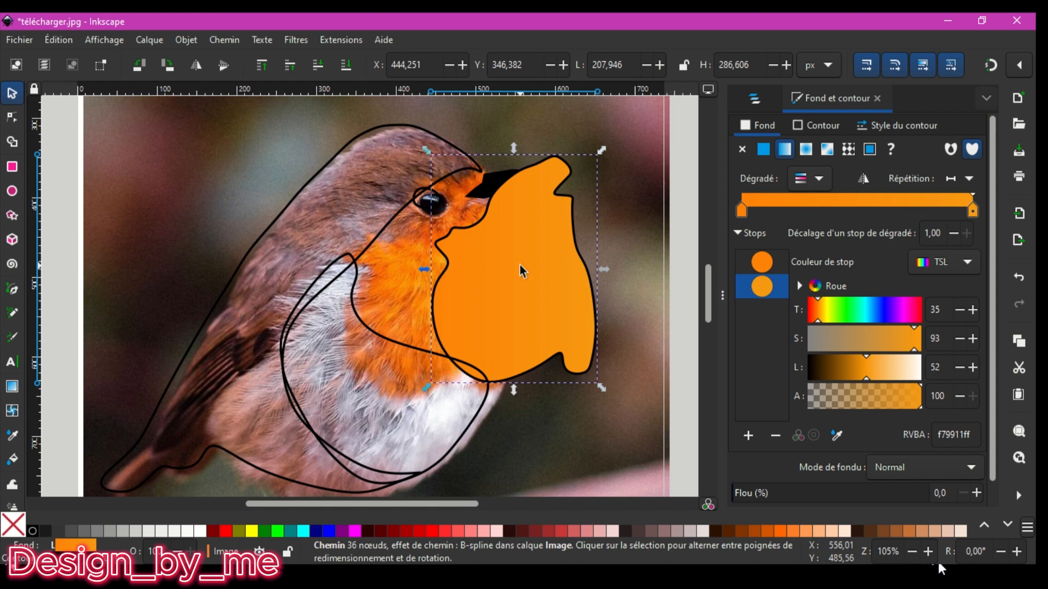
Remove the breast shape's stroke and move the shape back over the bird's orange breast
{"action": "left_click", "coordinate": [18, 526], "text": "shift"}
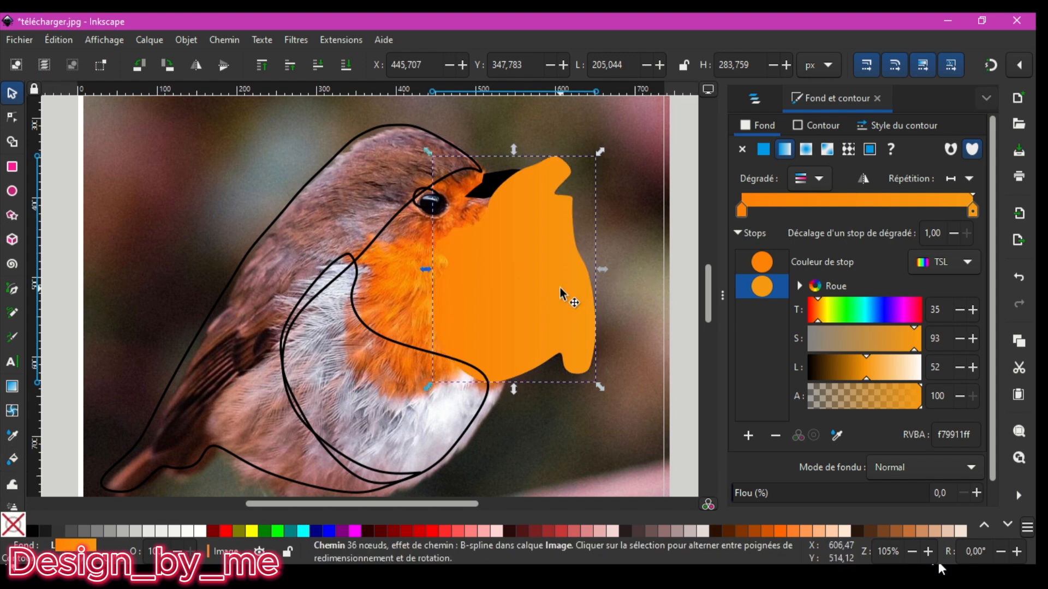
{"action": "left_click_drag", "start_coordinate": [518, 300], "coordinate": [466, 296]}
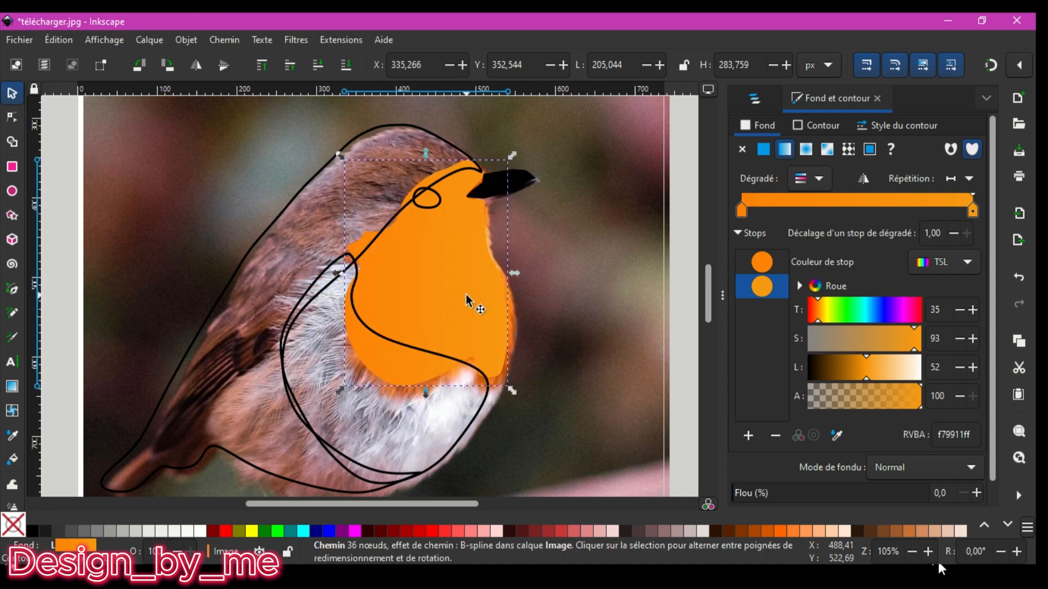
Remove the belly shape's stroke and give it a flat f2f0fa fill sampled from the photo's white feathers, keeping it positioned over the belly
{"action": "left_click", "coordinate": [485, 389]}
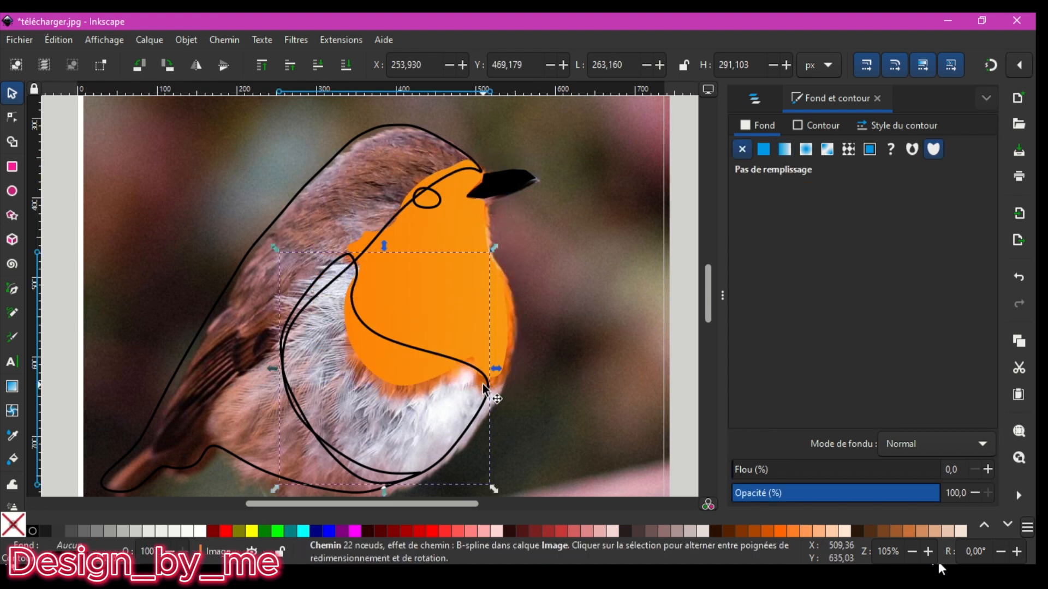
{"action": "left_click", "coordinate": [14, 524], "text": "shift"}
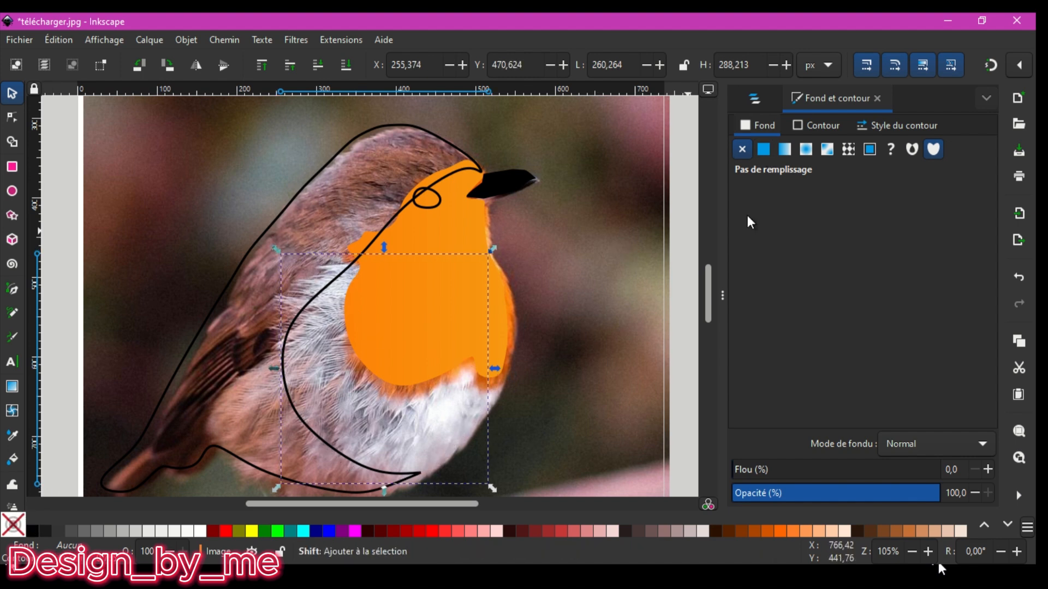
{"action": "left_click", "coordinate": [764, 149]}
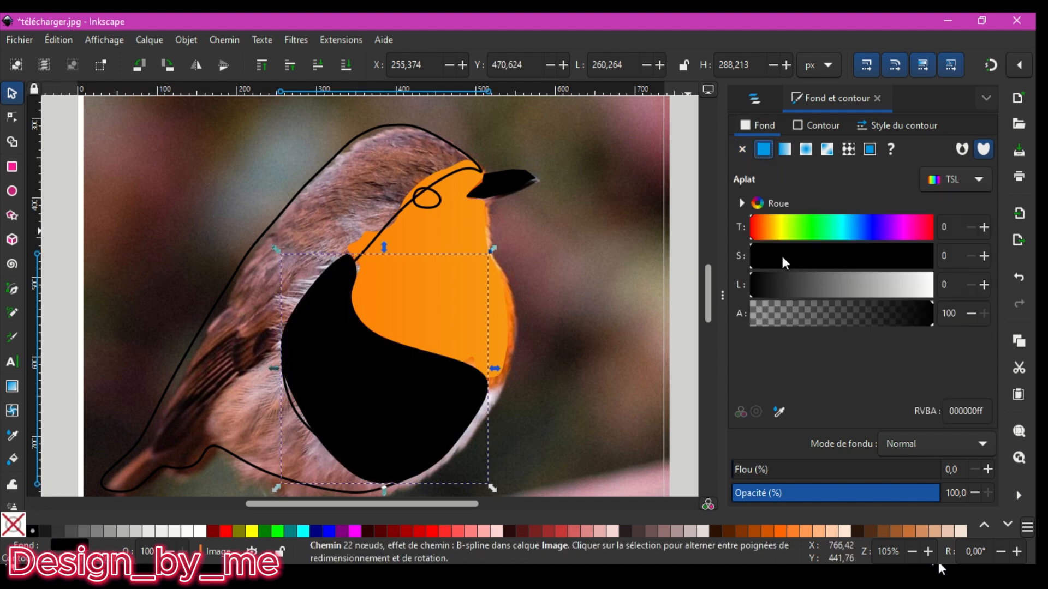
{"action": "left_click_drag", "start_coordinate": [413, 389], "coordinate": [503, 376]}
{"action": "left_click", "coordinate": [778, 412]}
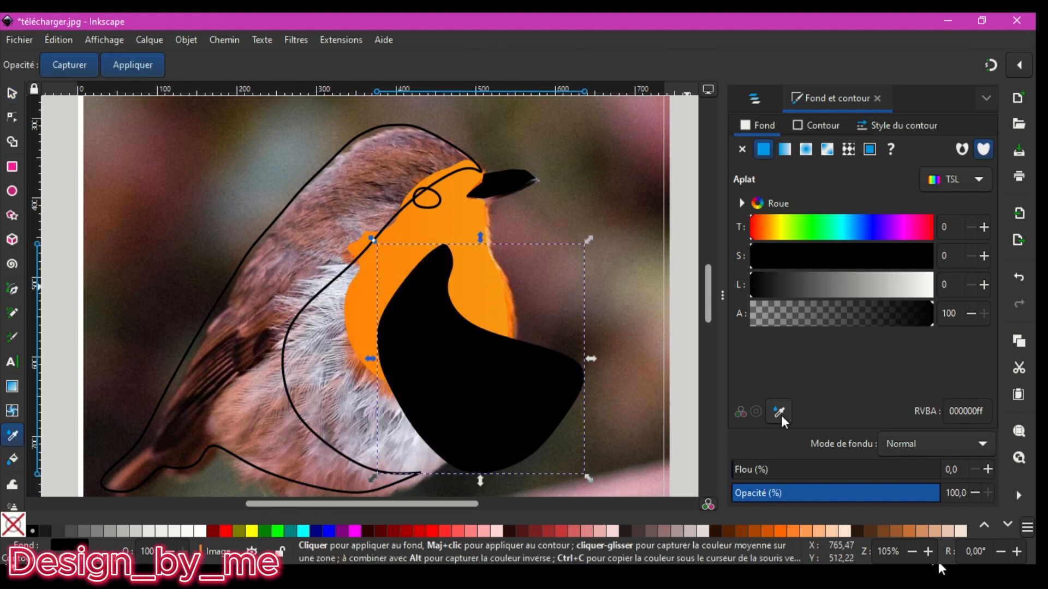
{"action": "left_click", "coordinate": [423, 444]}
{"action": "left_click_drag", "start_coordinate": [461, 423], "coordinate": [346, 435]}
Give the body outline a flat fill and move it about 165 px left and 81 px up to expose the photo's brown feathers
{"action": "left_click", "coordinate": [359, 222]}
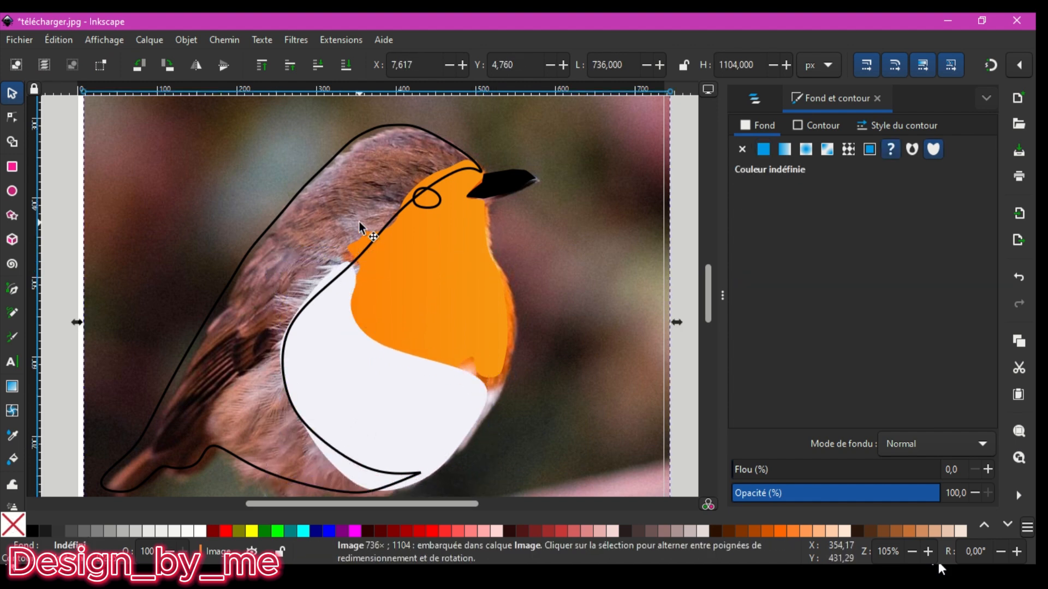
{"action": "left_click", "coordinate": [474, 168]}
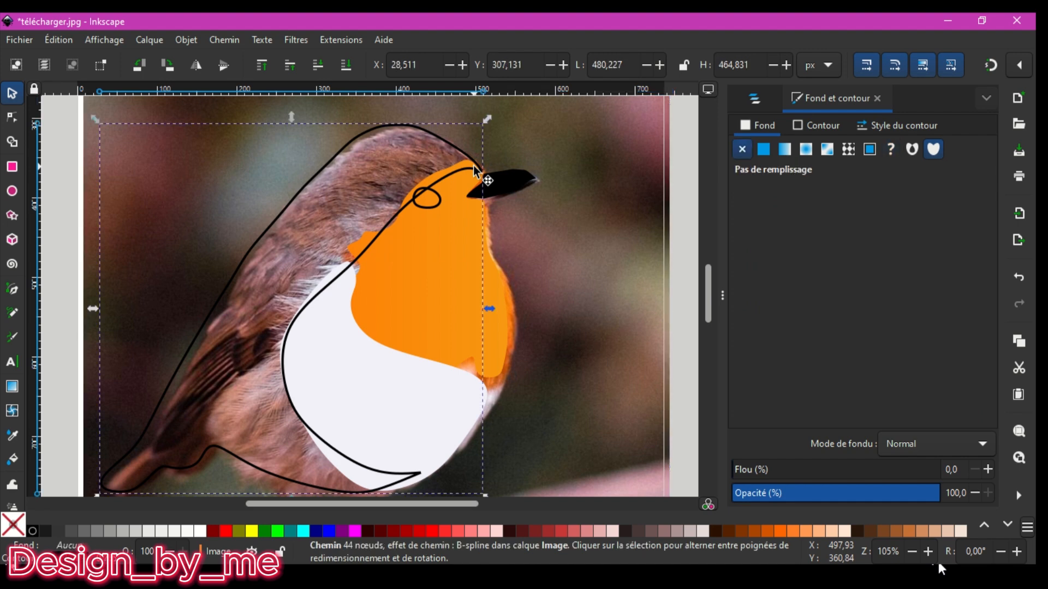
{"action": "left_click", "coordinate": [768, 146]}
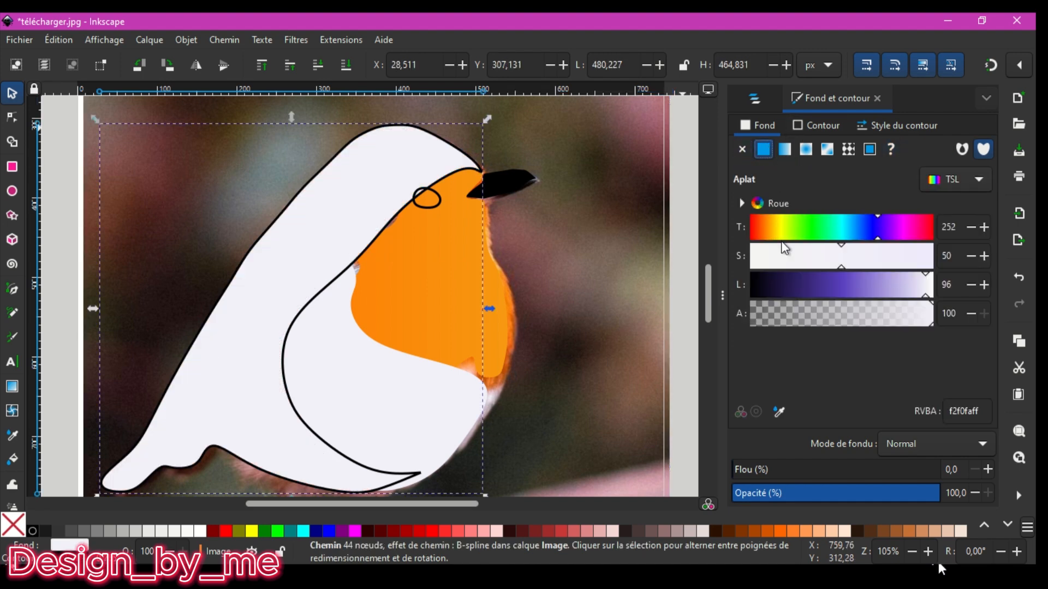
{"action": "left_click_drag", "start_coordinate": [296, 246], "coordinate": [166, 181]}
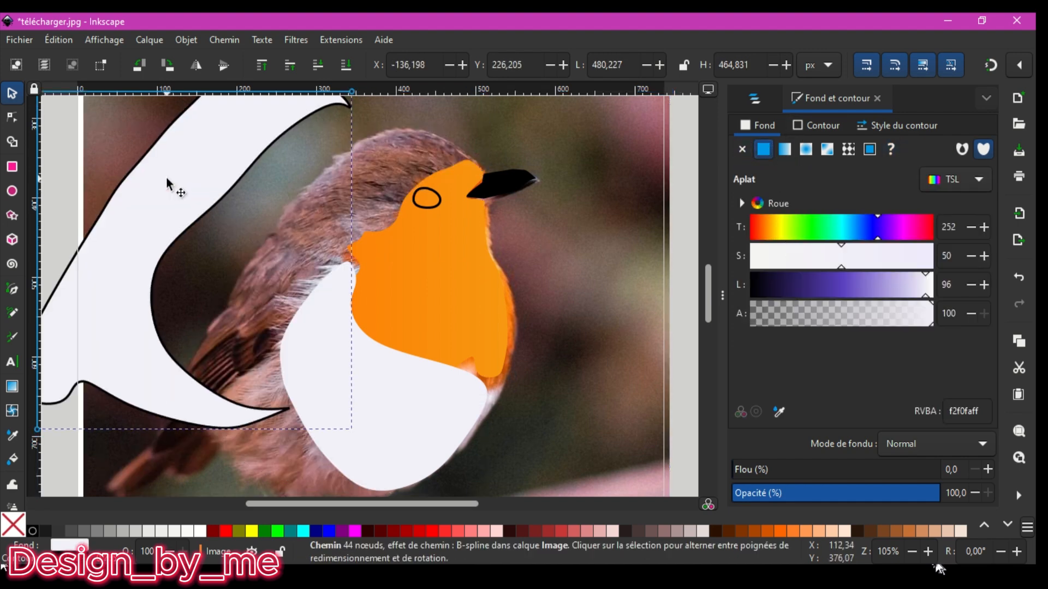
Try a linear gradient on the body shape with stops 9e6353 and 290e03 sampled from the brown feathers, and clear the fill
{"action": "left_click", "coordinate": [779, 417]}
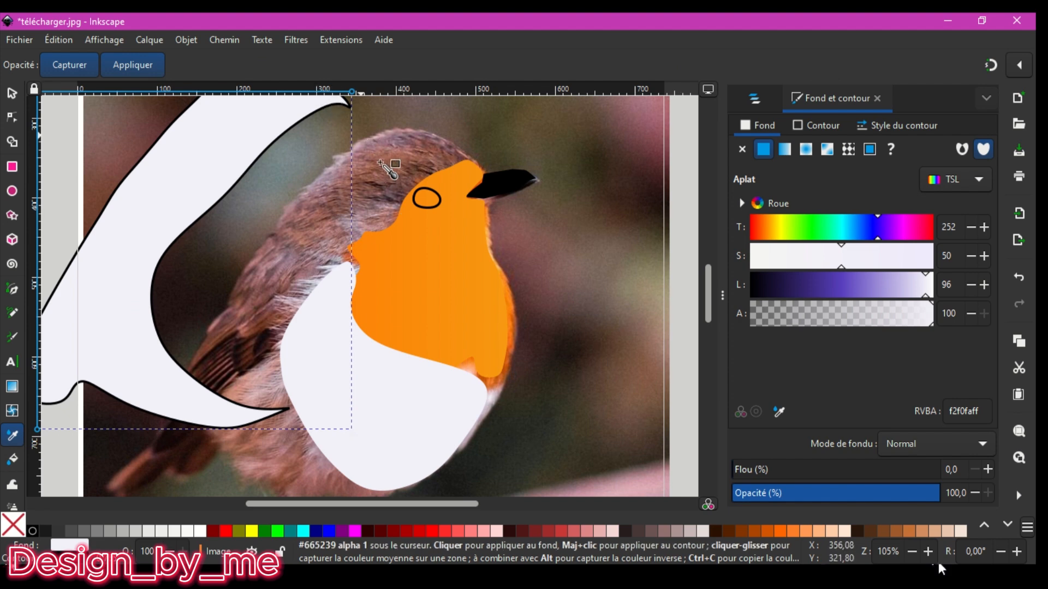
{"action": "left_click", "coordinate": [375, 170]}
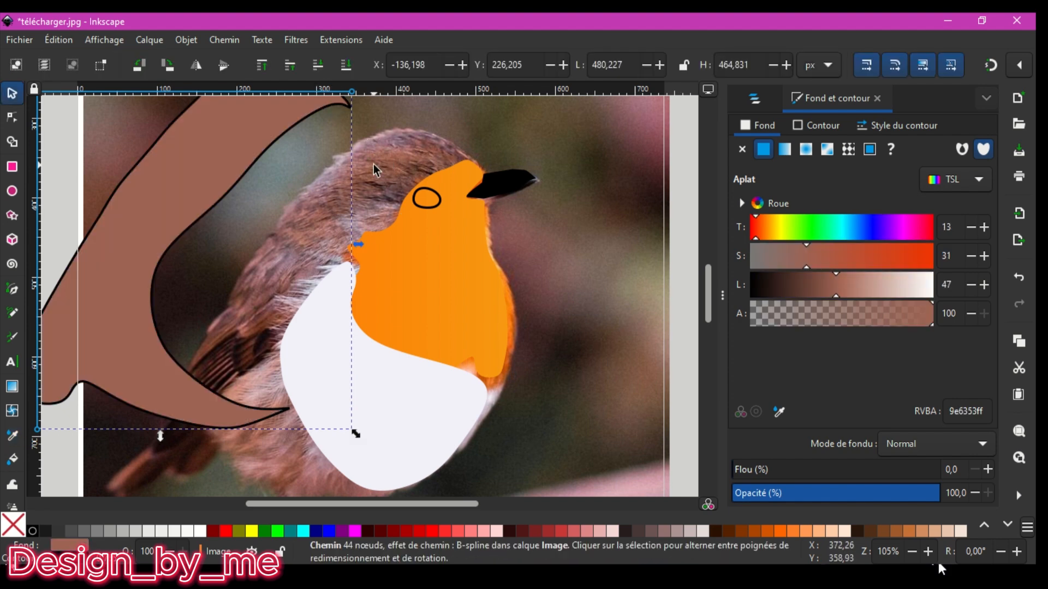
{"action": "left_click", "coordinate": [786, 149]}
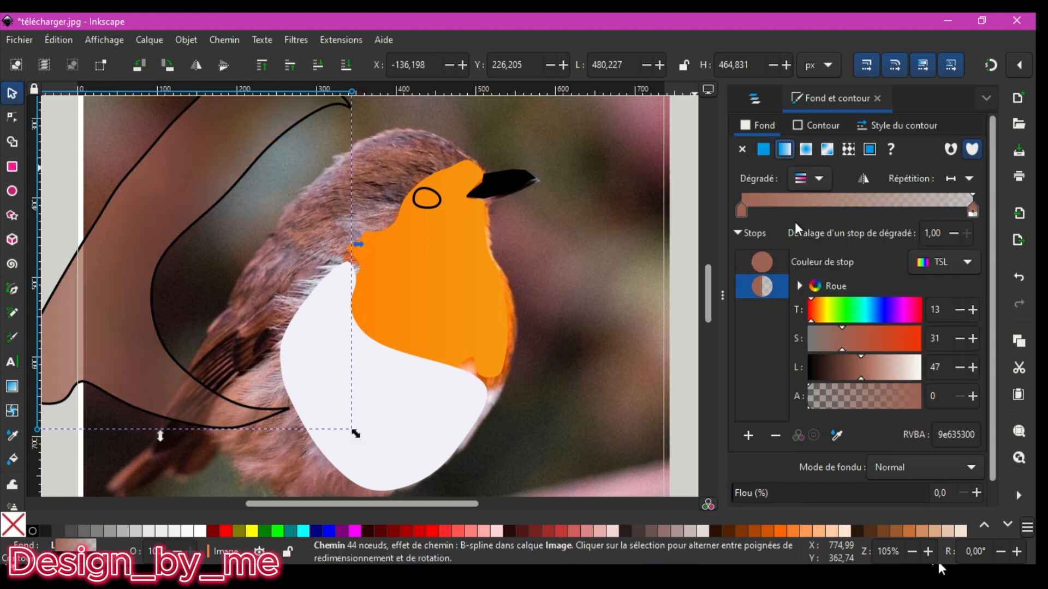
{"action": "left_click", "coordinate": [835, 435]}
{"action": "left_click", "coordinate": [243, 354]}
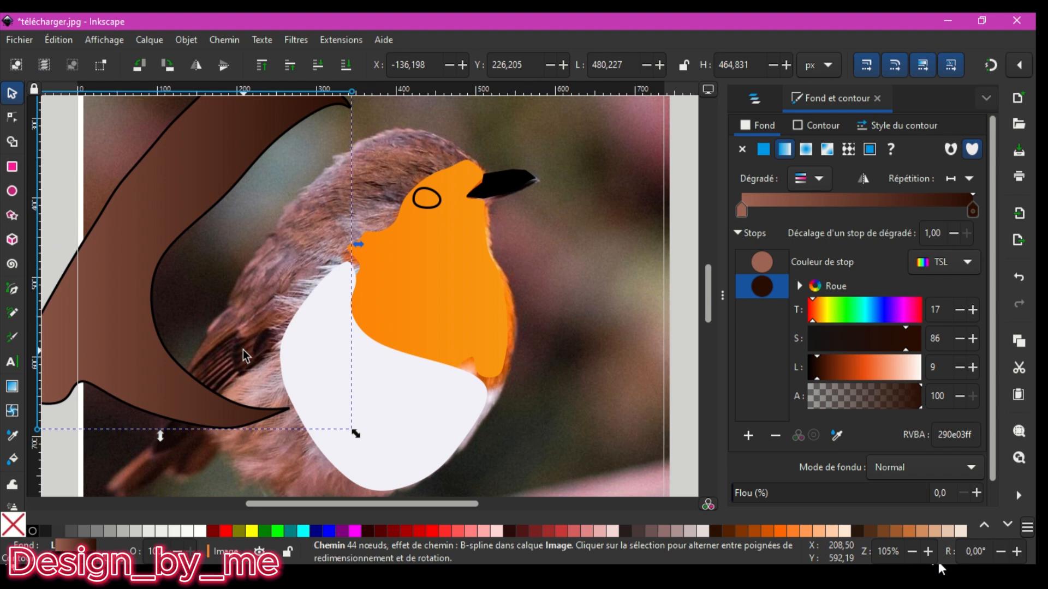
{"action": "left_click", "coordinate": [12, 525]}
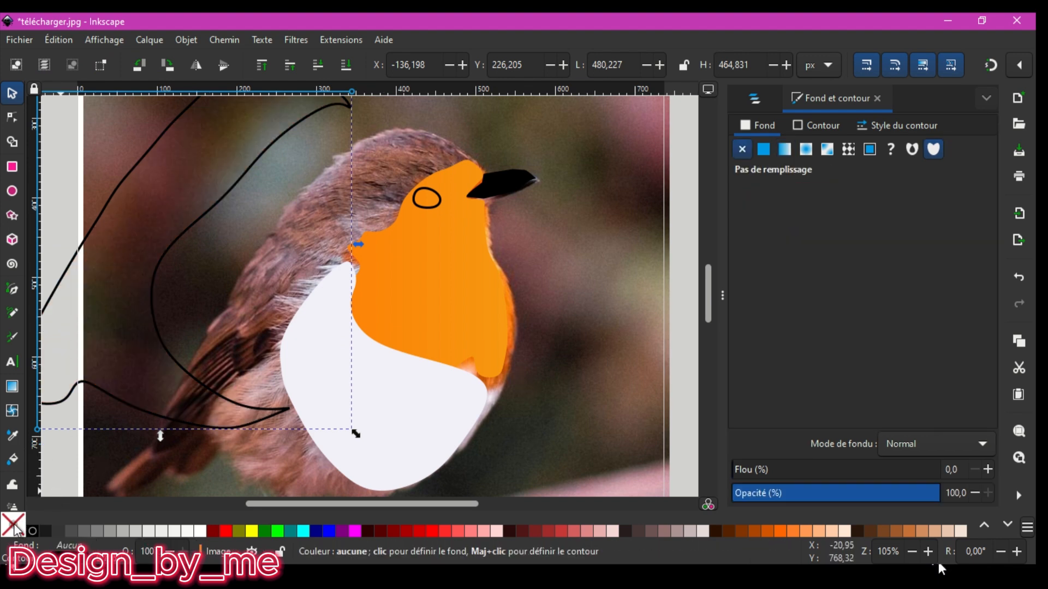
Remove the body shape's stroke and fill it with a linear gradient whose stops, 7c5a50 and 4e2414, are sampled from the brown feathers
{"action": "left_click", "coordinate": [14, 527], "text": "shift"}
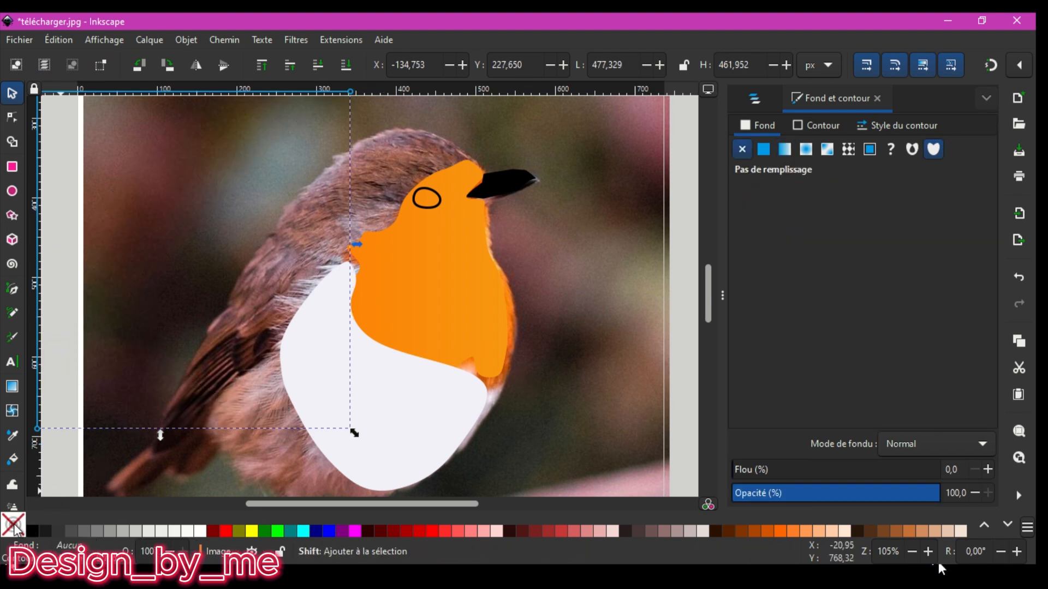
{"action": "left_click", "coordinate": [787, 149]}
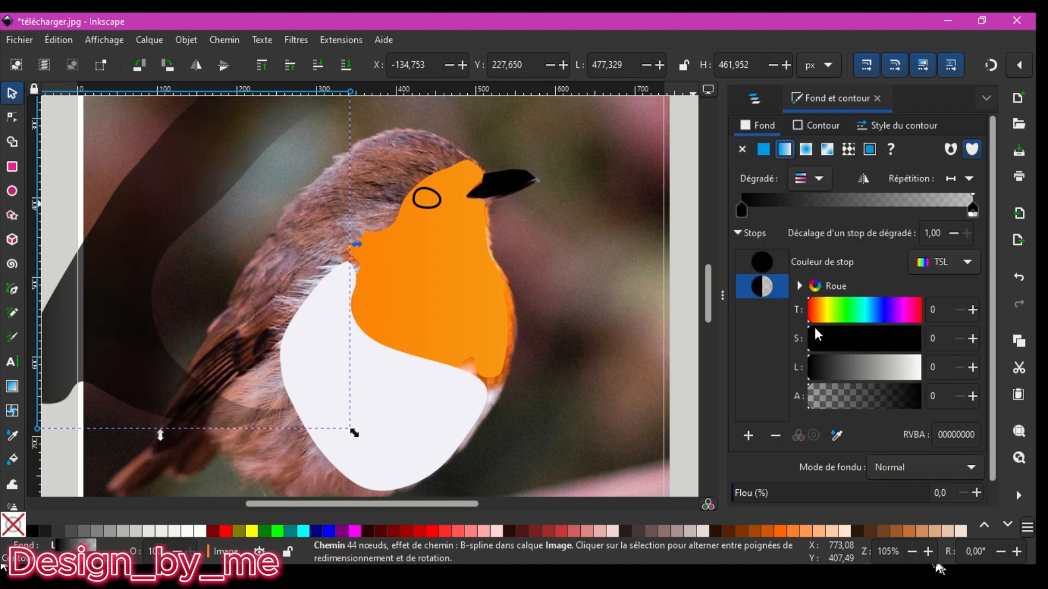
{"action": "left_click", "coordinate": [838, 435]}
{"action": "left_click", "coordinate": [257, 351]}
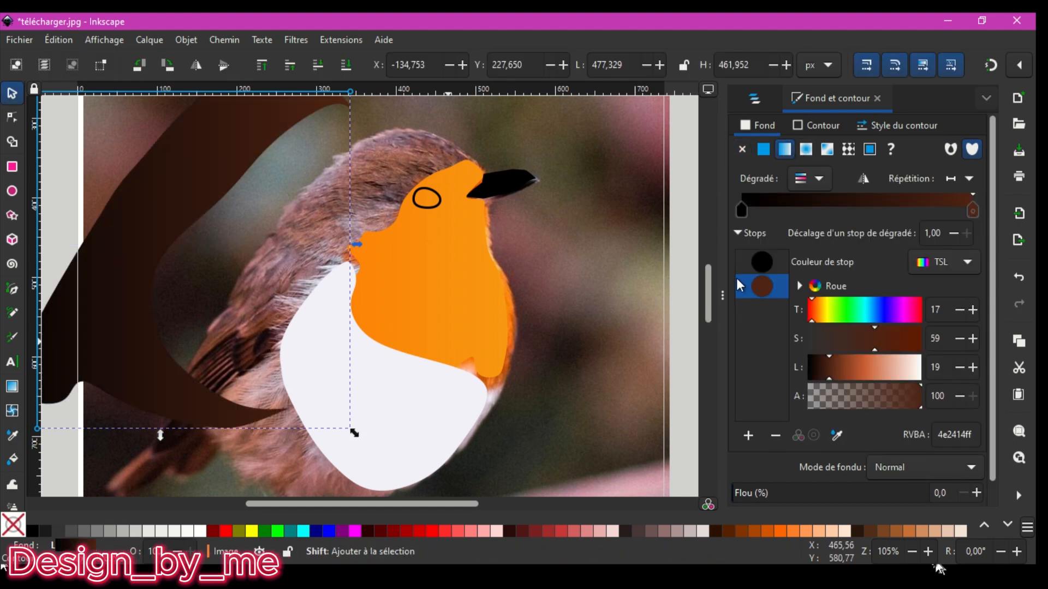
{"action": "left_click", "coordinate": [761, 255]}
{"action": "left_click", "coordinate": [836, 435]}
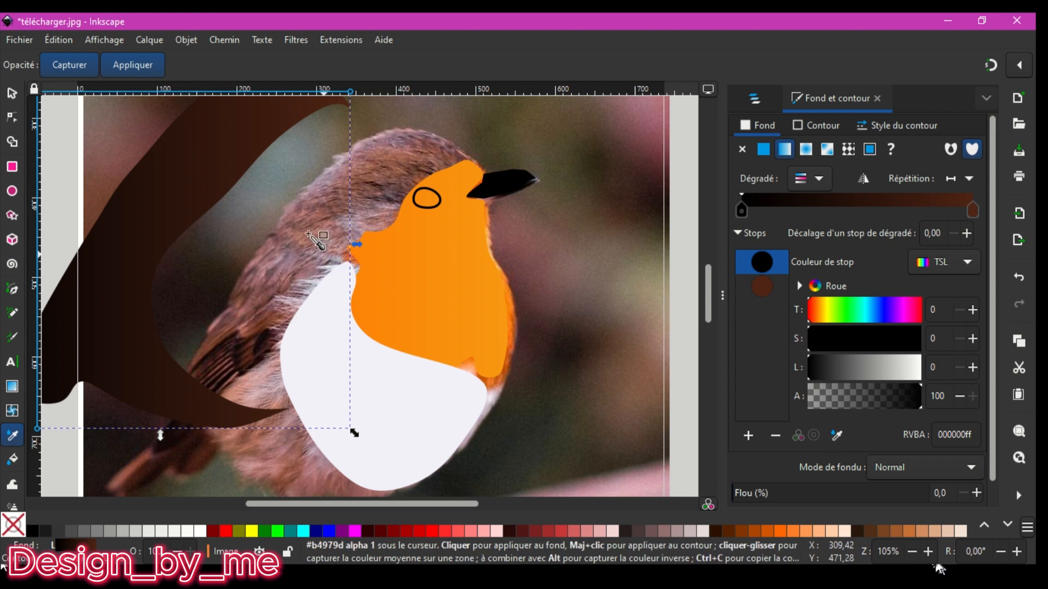
{"action": "left_click", "coordinate": [276, 228]}
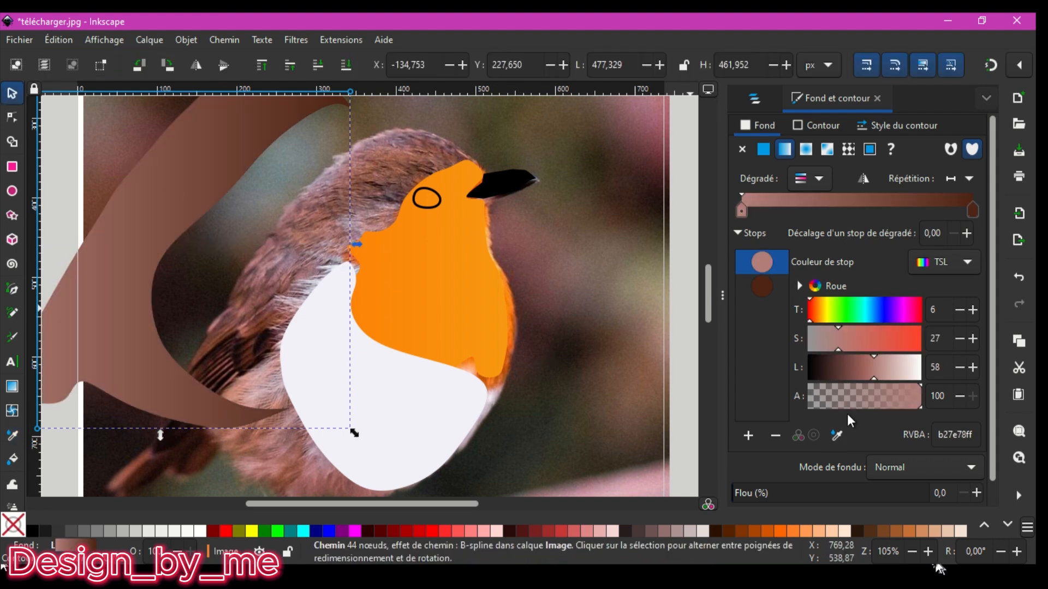
{"action": "left_click", "coordinate": [839, 431]}
{"action": "left_click", "coordinate": [432, 176]}
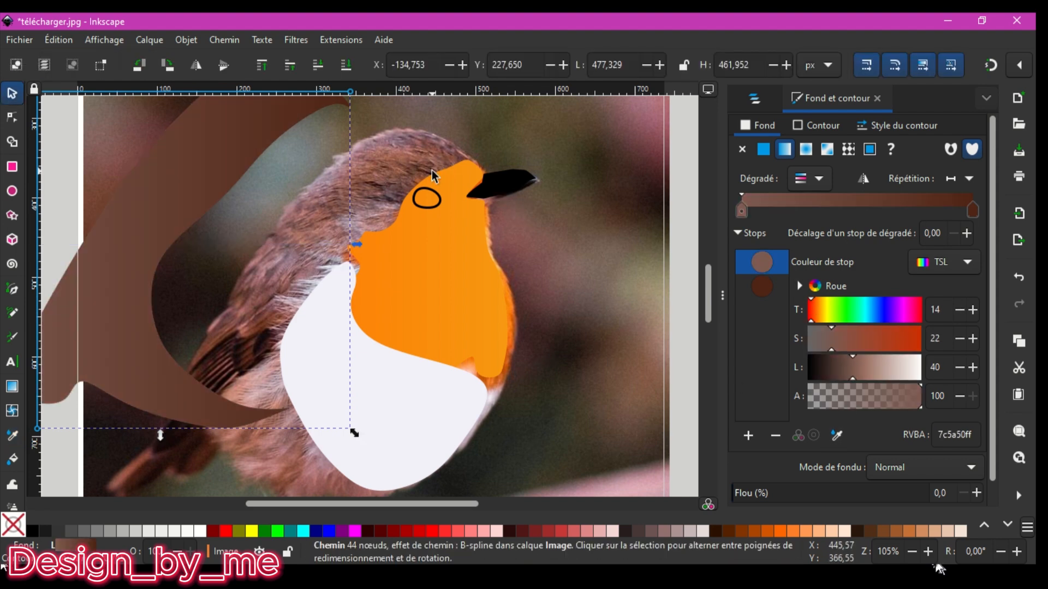
Move the body shape back over the bird and pull its inner-edge node over the gap beside the orange breast
{"action": "left_click_drag", "start_coordinate": [141, 181], "coordinate": [277, 235]}
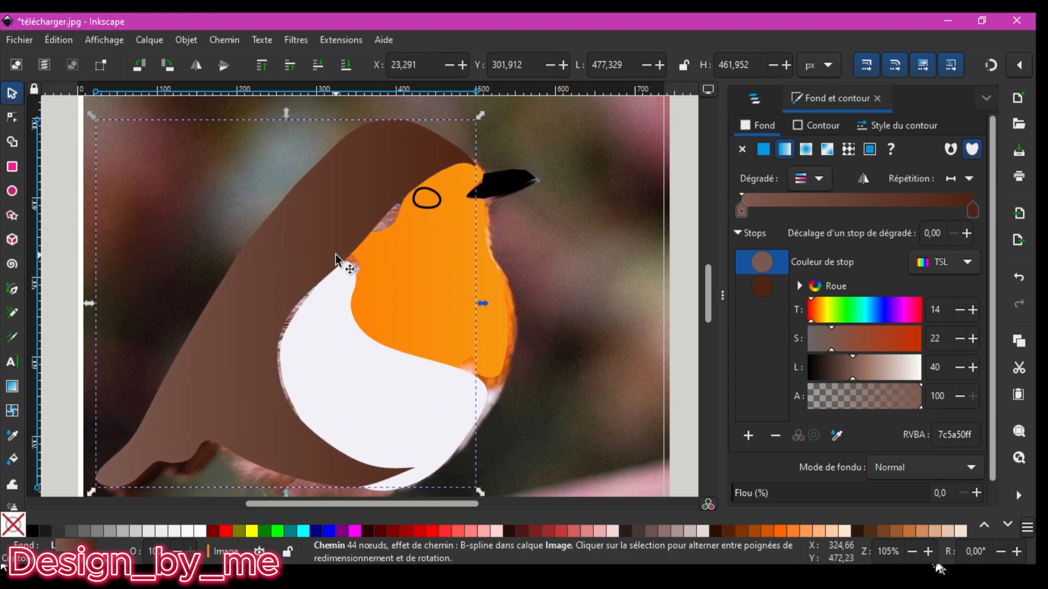
{"action": "key", "text": "n"}
{"action": "left_click_drag", "start_coordinate": [376, 249], "coordinate": [394, 261]}
{"action": "left_click", "coordinate": [647, 256]}
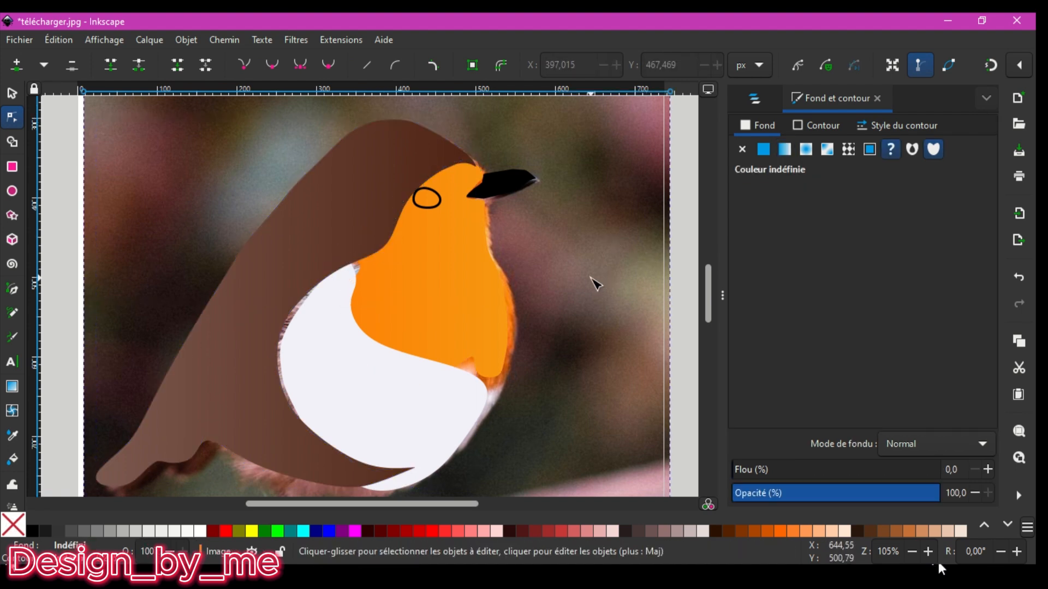
Nudge the whole body shape by about 1 px to fit it over the bird
{"action": "scroll", "coordinate": [594, 282], "scroll_direction": "down", "scroll_amount": 5}
{"action": "scroll", "coordinate": [596, 283], "scroll_direction": "up", "scroll_amount": 3}
{"action": "left_click_drag", "start_coordinate": [221, 338], "coordinate": [225, 353]}
{"action": "left_click", "coordinate": [255, 328]}
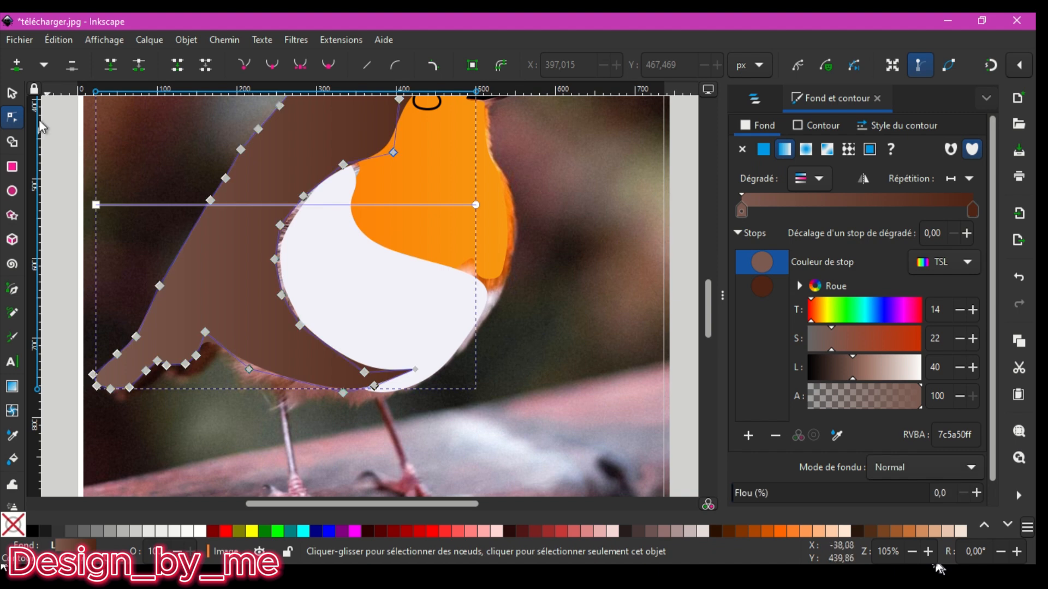
{"action": "left_click", "coordinate": [13, 94]}
{"action": "left_click_drag", "start_coordinate": [249, 277], "coordinate": [284, 279]}
{"action": "scroll", "coordinate": [262, 299], "scroll_direction": "up", "scroll_amount": 5}
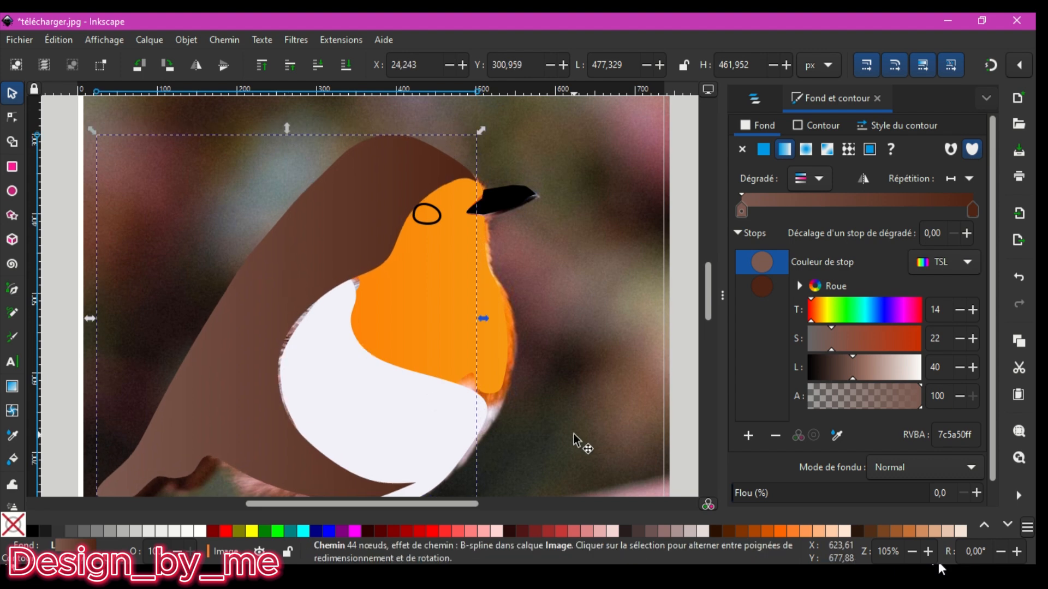
Raise the orange breast shape, path2, above the body shape, path4, in the object order
{"action": "left_click", "coordinate": [759, 104]}
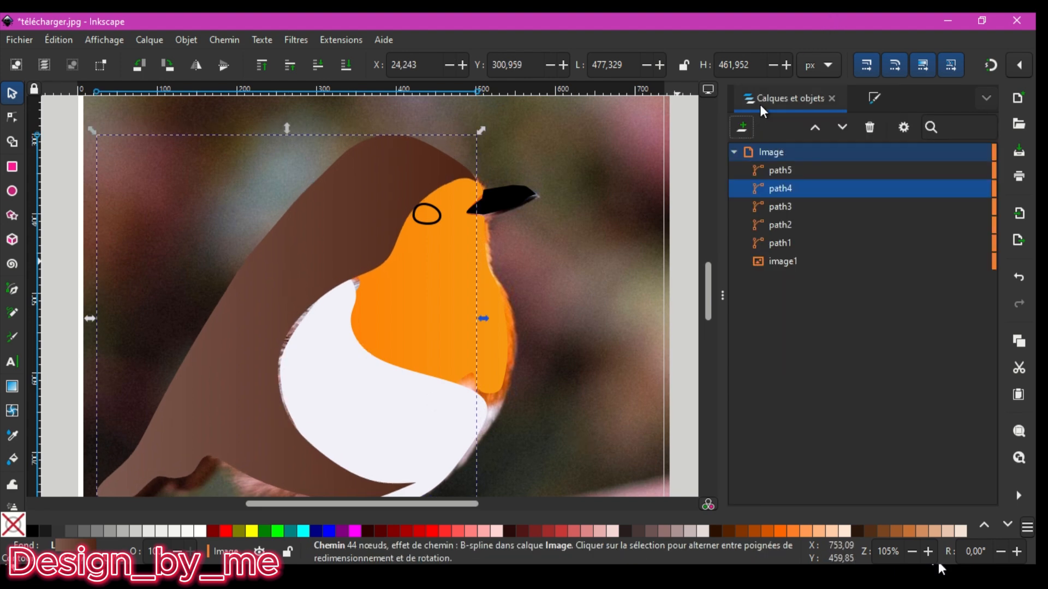
{"action": "left_click", "coordinate": [420, 276]}
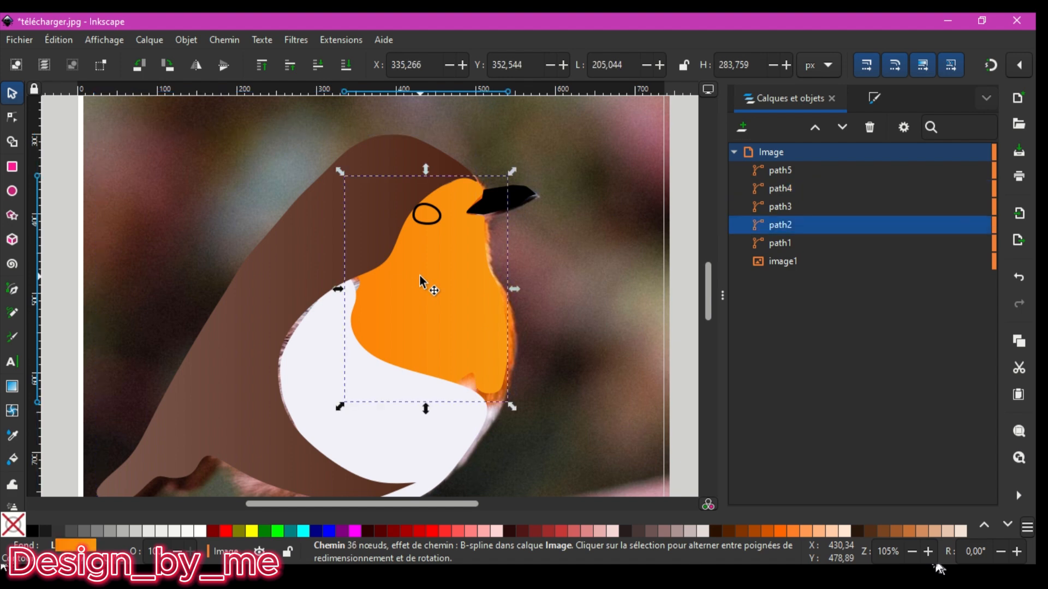
{"action": "left_click_drag", "start_coordinate": [774, 190], "coordinate": [775, 185]}
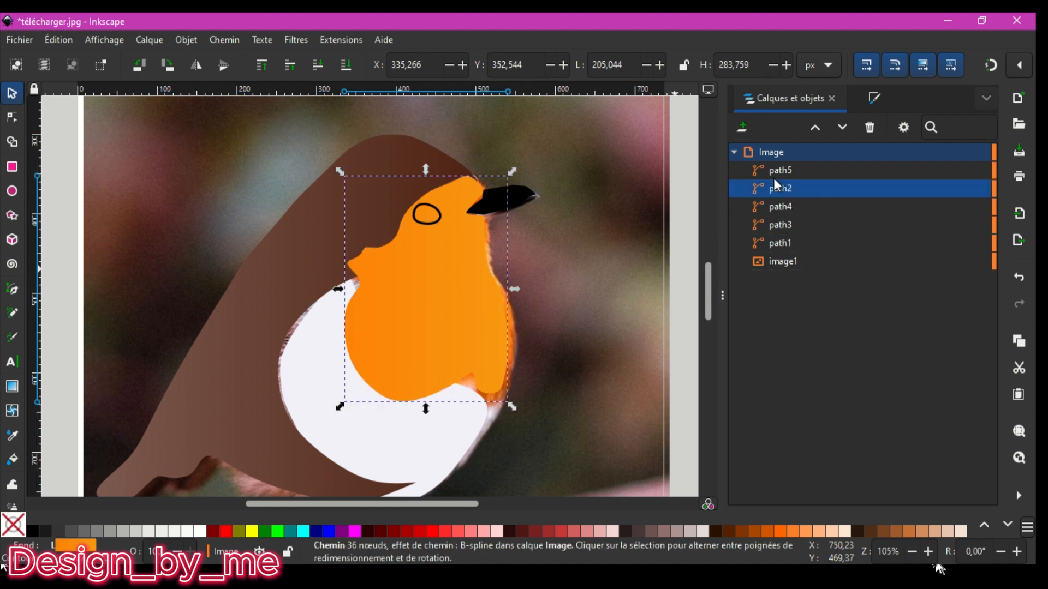
Enlarge the white belly shape to about 277 × 335 px, stretching it upward and towards the bird's front
{"action": "left_click", "coordinate": [410, 450]}
{"action": "mouse_move", "coordinate": [485, 391]}
{"action": "left_mouse_down"}
{"action": "mouse_move", "coordinate": [506, 398]}
{"action": "mouse_move", "coordinate": [513, 376]}
{"action": "mouse_move", "coordinate": [488, 378]}
{"action": "left_mouse_up"}
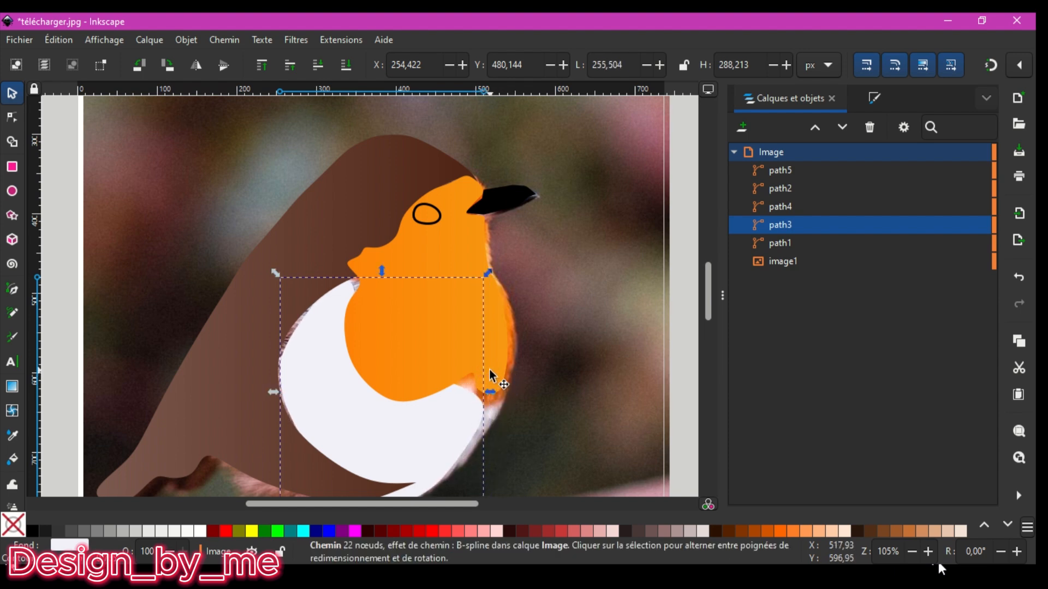
{"action": "left_click_drag", "start_coordinate": [388, 273], "coordinate": [401, 242]}
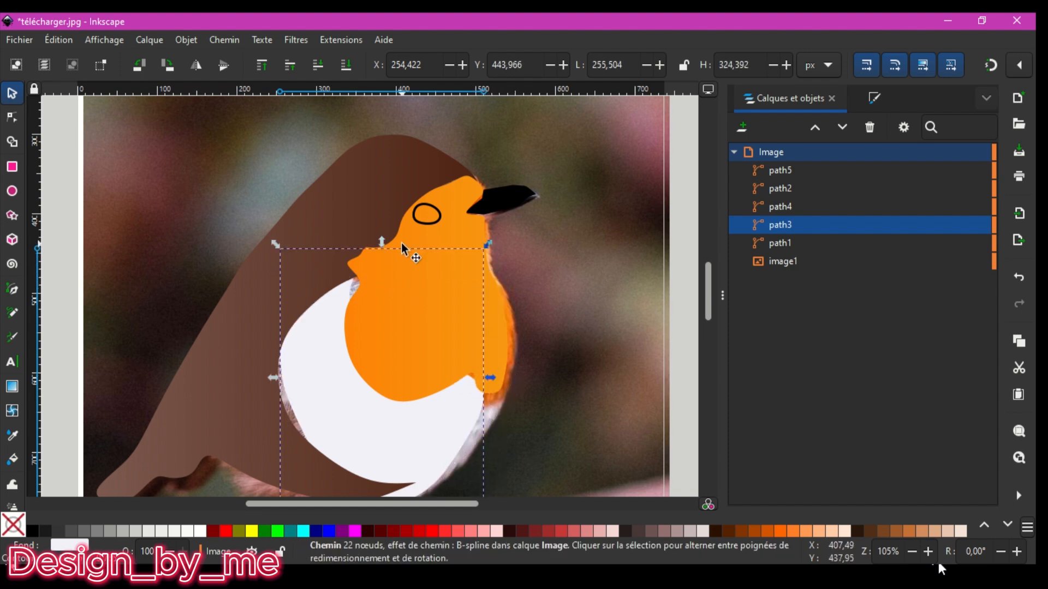
{"action": "mouse_move", "coordinate": [489, 244]}
{"action": "left_mouse_down"}
{"action": "mouse_move", "coordinate": [513, 240]}
{"action": "mouse_move", "coordinate": [502, 235]}
{"action": "left_mouse_up"}
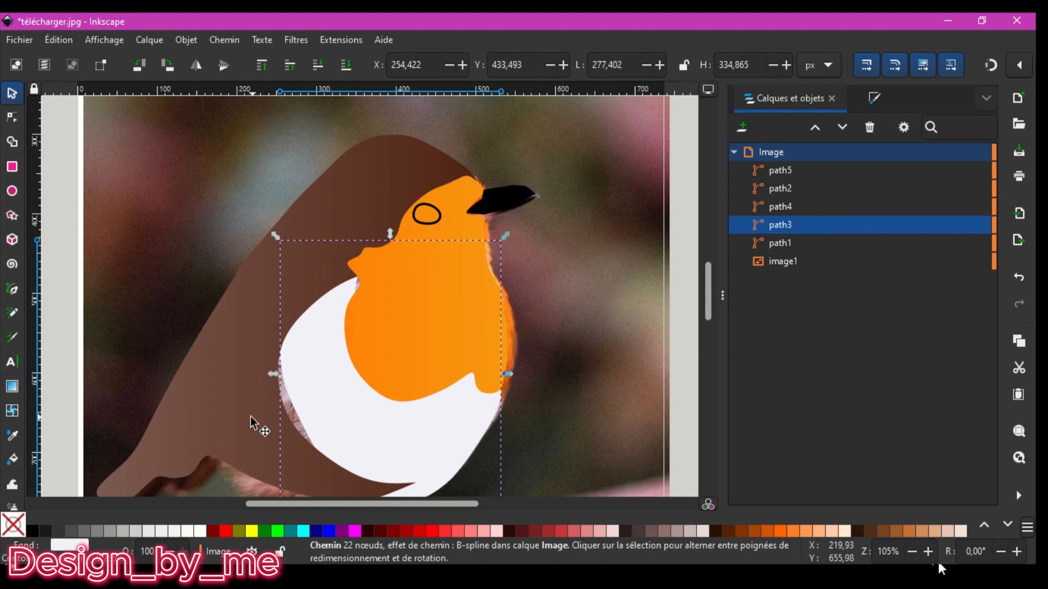
Reshape the brown body path's nodes along the belly and at its lower tip to cover the gap beside the white belly
{"action": "left_click", "coordinate": [241, 428]}
{"action": "left_click", "coordinate": [784, 224]}
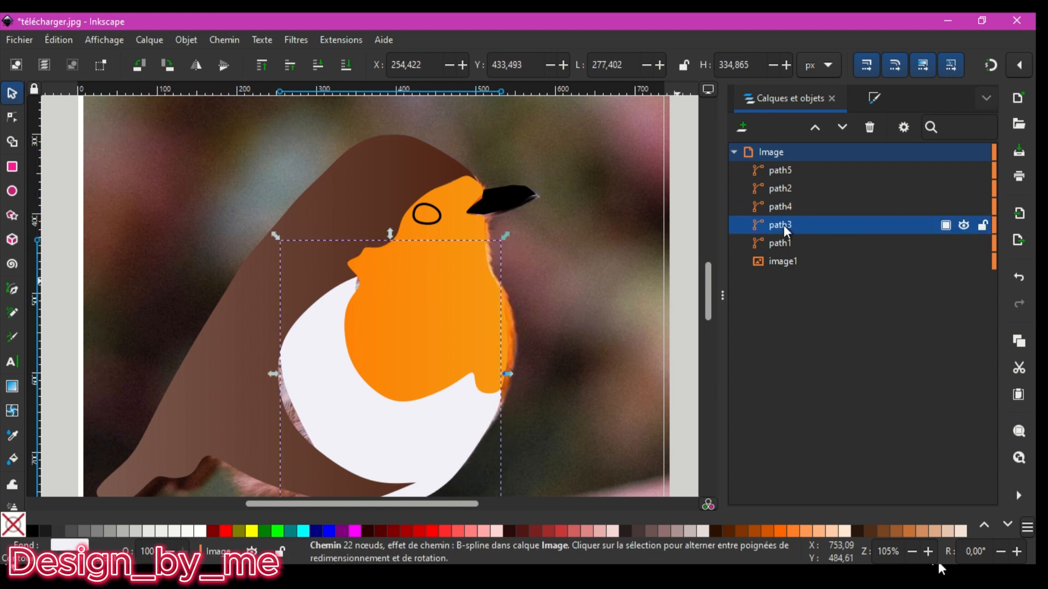
{"action": "mouse_move", "coordinate": [777, 209]}
{"action": "left_mouse_down"}
{"action": "mouse_move", "coordinate": [773, 234]}
{"action": "mouse_move", "coordinate": [774, 208]}
{"action": "left_mouse_up"}
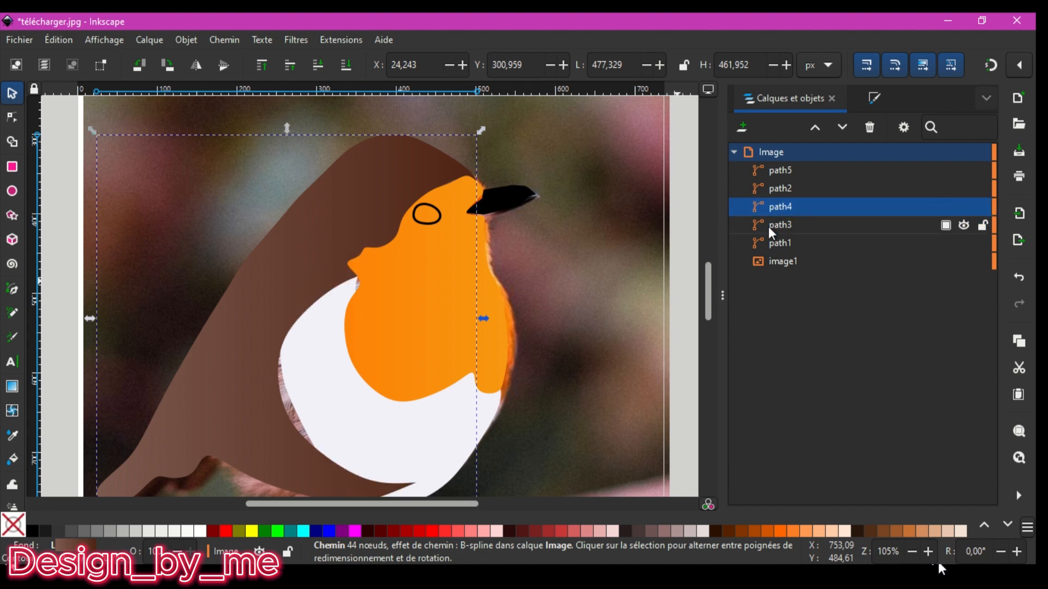
{"action": "left_click", "coordinate": [235, 444]}
{"action": "scroll", "coordinate": [235, 445], "scroll_direction": "down", "scroll_amount": 7}
{"action": "scroll", "coordinate": [234, 444], "scroll_direction": "up", "scroll_amount": 6}
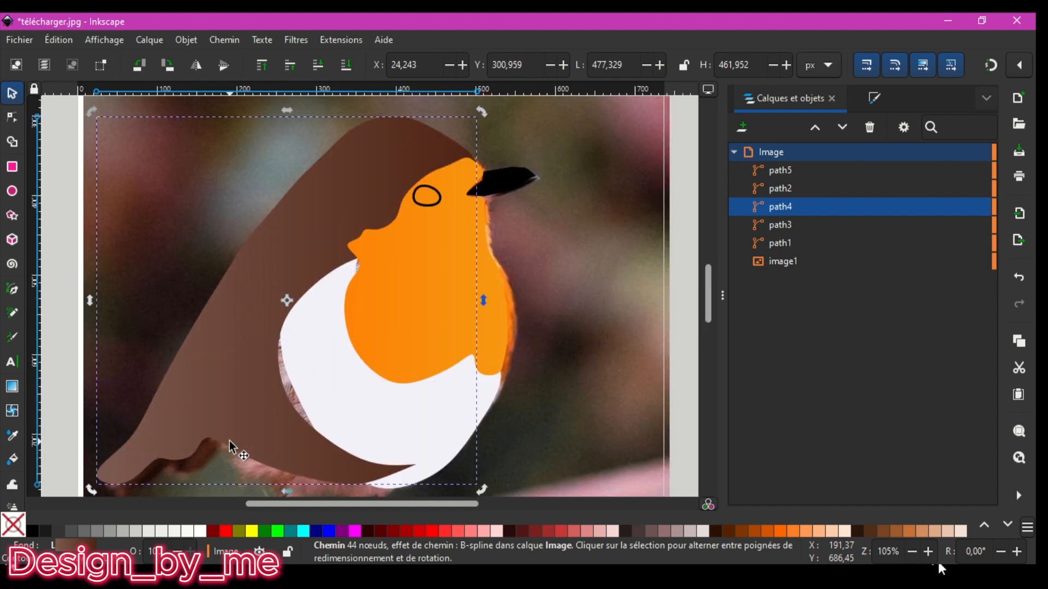
{"action": "double_click", "coordinate": [281, 413]}
{"action": "left_click_drag", "start_coordinate": [284, 390], "coordinate": [349, 455]}
{"action": "scroll", "coordinate": [282, 473], "scroll_direction": "down", "scroll_amount": 2}
{"action": "left_click_drag", "start_coordinate": [418, 419], "coordinate": [389, 446]}
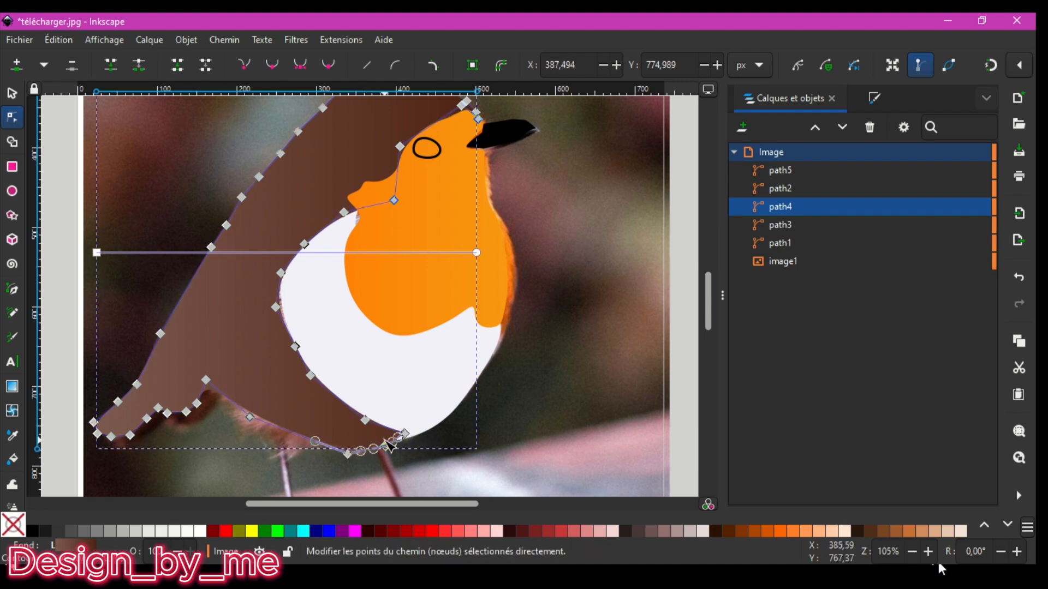
{"action": "left_click", "coordinate": [533, 453]}
Shift the body path's node at the belly's rear edge slightly inward to cover the remaining sliver of photo
{"action": "scroll", "coordinate": [533, 454], "scroll_direction": "down", "scroll_amount": 2}
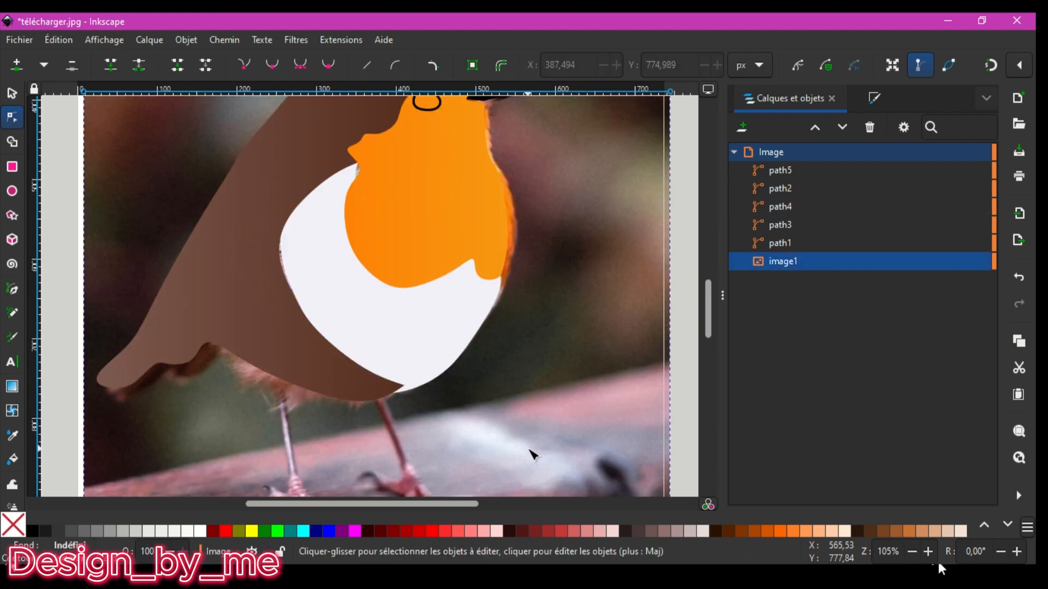
{"action": "scroll", "coordinate": [533, 453], "scroll_direction": "up", "scroll_amount": 3}
{"action": "scroll", "coordinate": [533, 454], "scroll_direction": "down", "scroll_amount": 1}
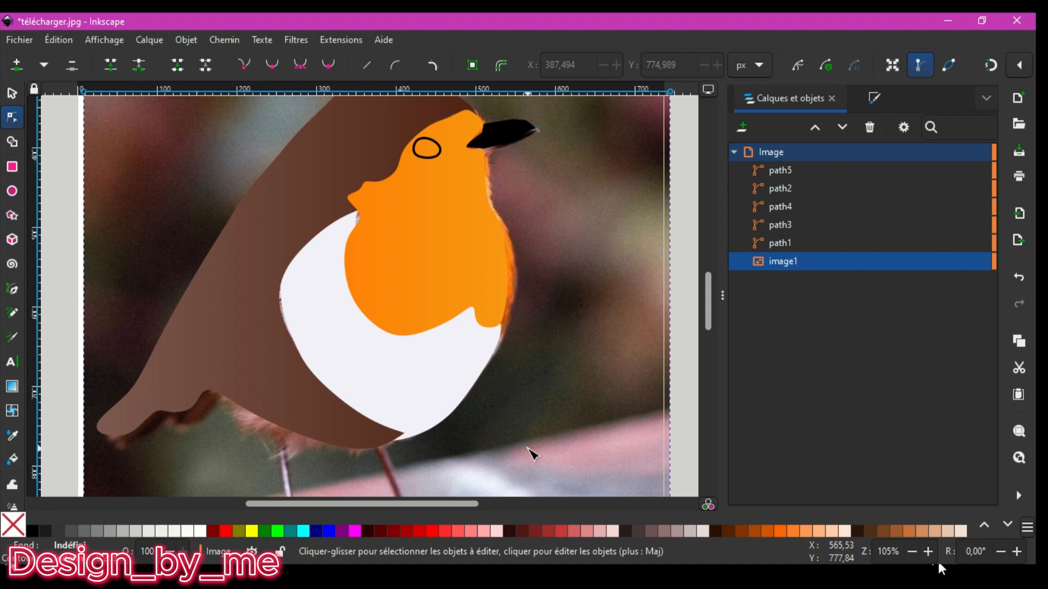
{"action": "scroll", "coordinate": [534, 453], "scroll_direction": "up", "scroll_amount": 3}
{"action": "scroll", "coordinate": [533, 453], "scroll_direction": "down", "scroll_amount": 2}
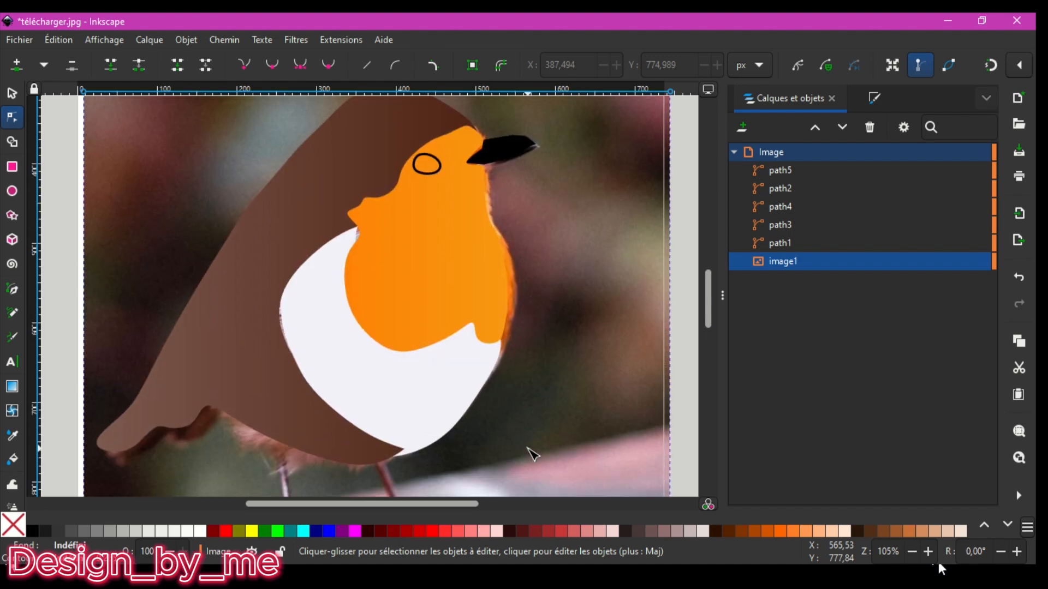
{"action": "left_click", "coordinate": [331, 455]}
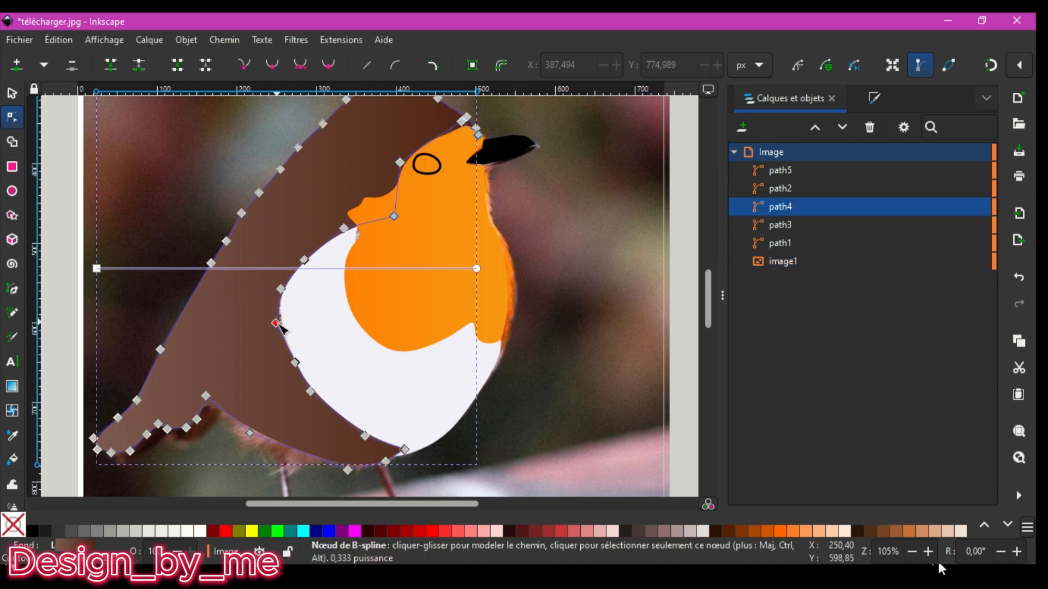
{"action": "left_click_drag", "start_coordinate": [275, 323], "coordinate": [282, 325]}
{"action": "left_click", "coordinate": [634, 364]}
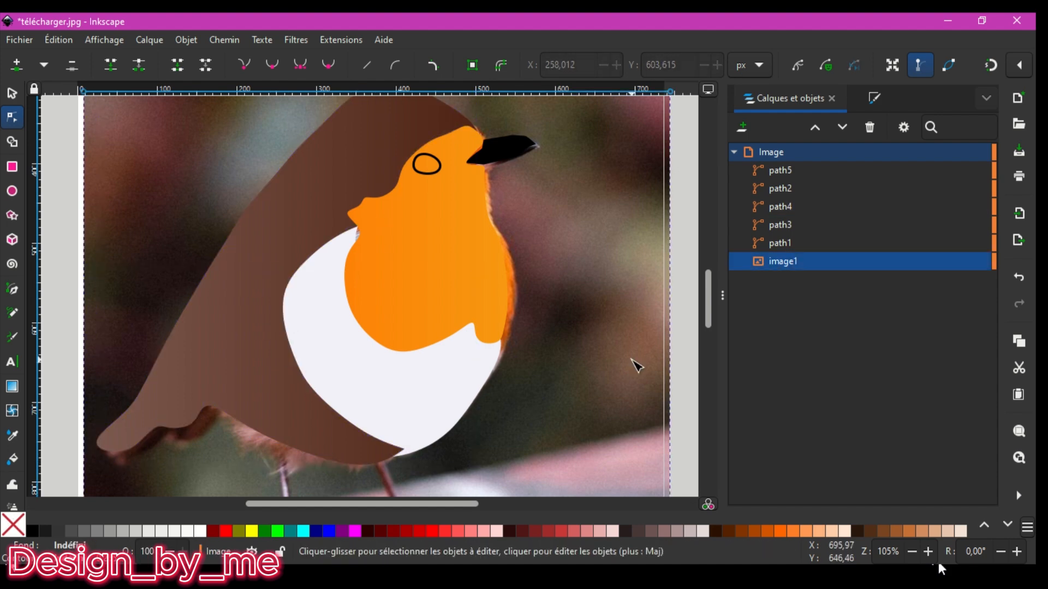
Move the orange breast path's node at the notch beside the white belly's upper edge slightly outward to close the gap
{"action": "left_click", "coordinate": [369, 246]}
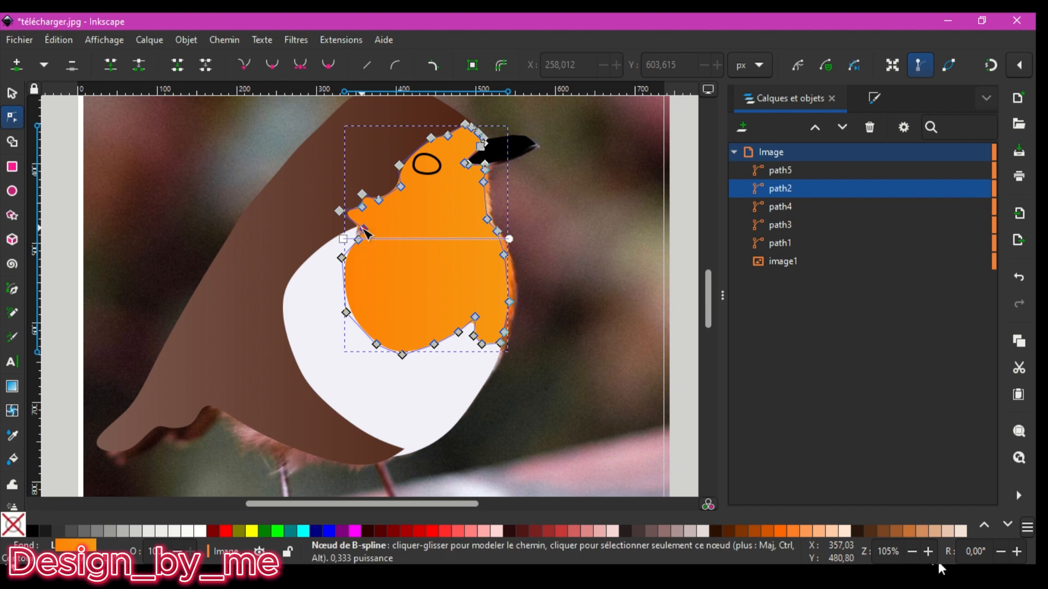
{"action": "left_click_drag", "start_coordinate": [364, 229], "coordinate": [354, 235]}
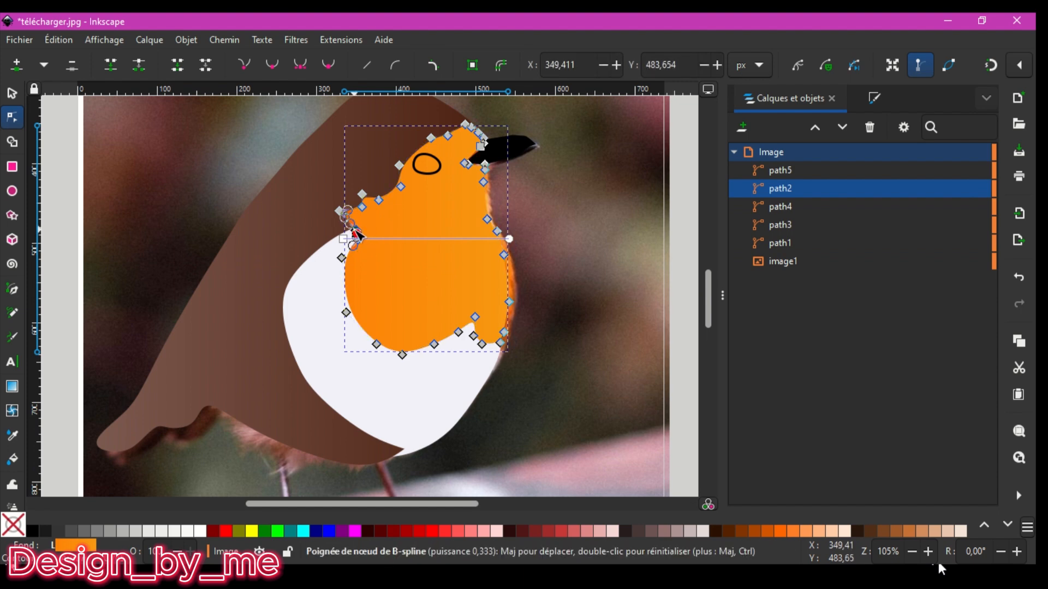
{"action": "left_click", "coordinate": [677, 291]}
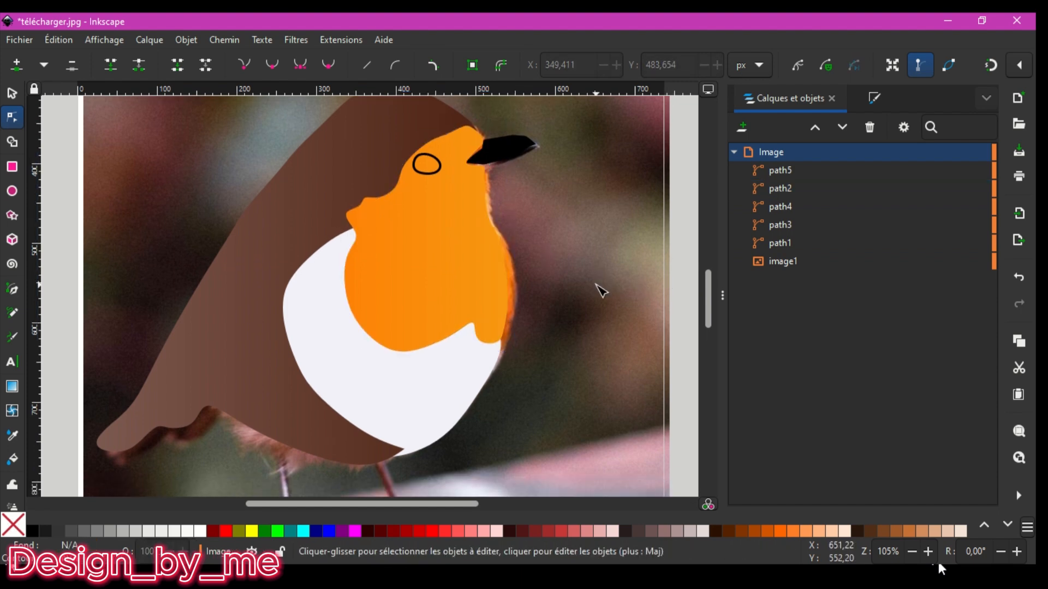
Reshape the brown body path's lower tip by moving its node along the underside of the white belly for a smoother edge
{"action": "scroll", "coordinate": [600, 291], "scroll_direction": "down", "scroll_amount": 1}
{"action": "scroll", "coordinate": [601, 291], "scroll_direction": "down", "scroll_amount": 3}
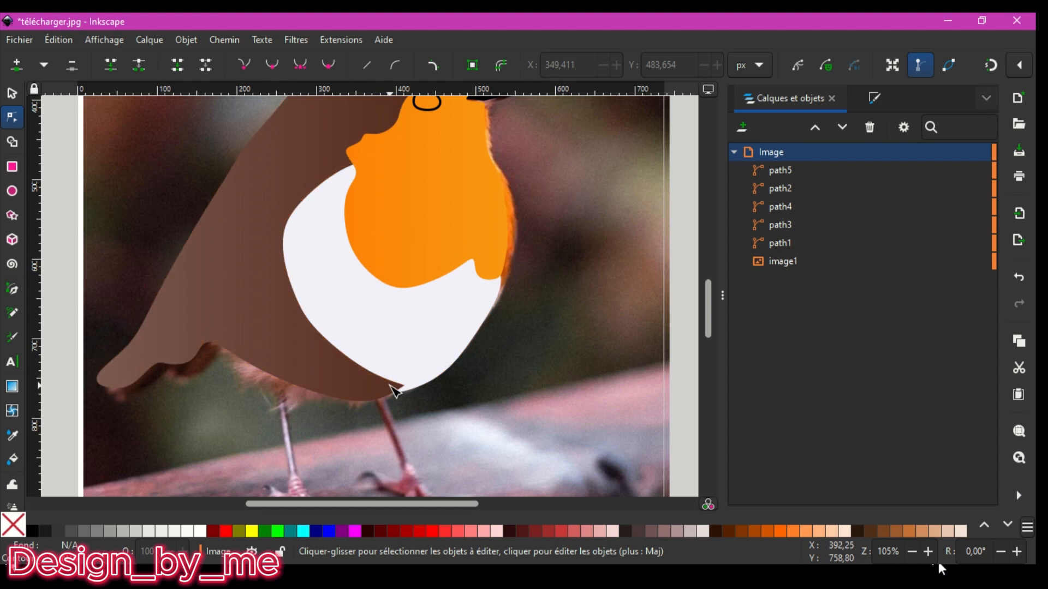
{"action": "left_click", "coordinate": [369, 378]}
{"action": "left_click_drag", "start_coordinate": [366, 373], "coordinate": [415, 391]}
{"action": "left_click", "coordinate": [551, 393]}
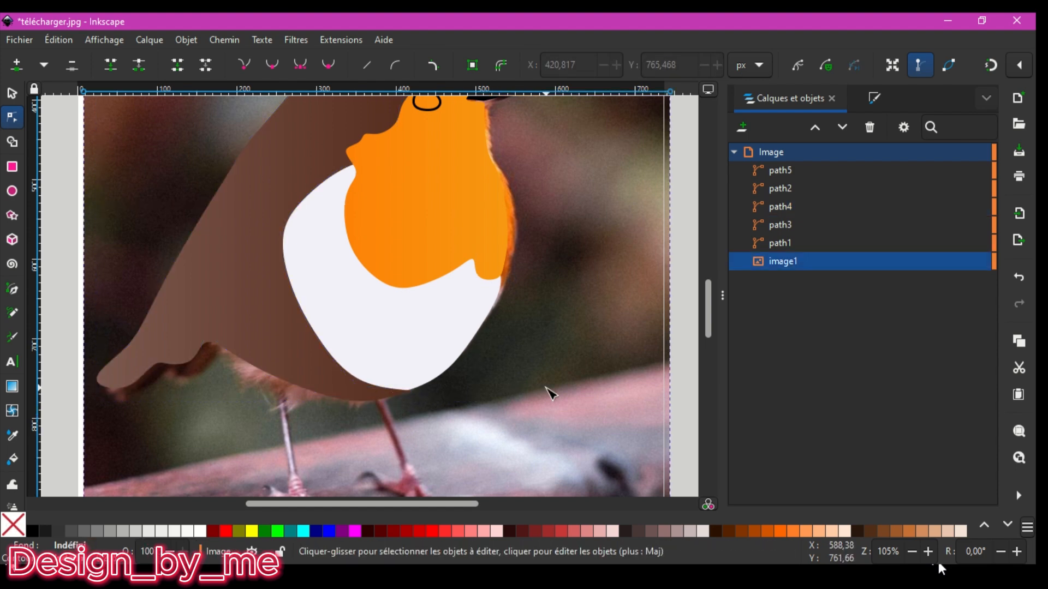
Smooth the outer back edge of the brown body, path4, by shifting its nodes midway along the back
{"action": "scroll", "coordinate": [551, 393], "scroll_direction": "up", "scroll_amount": 3}
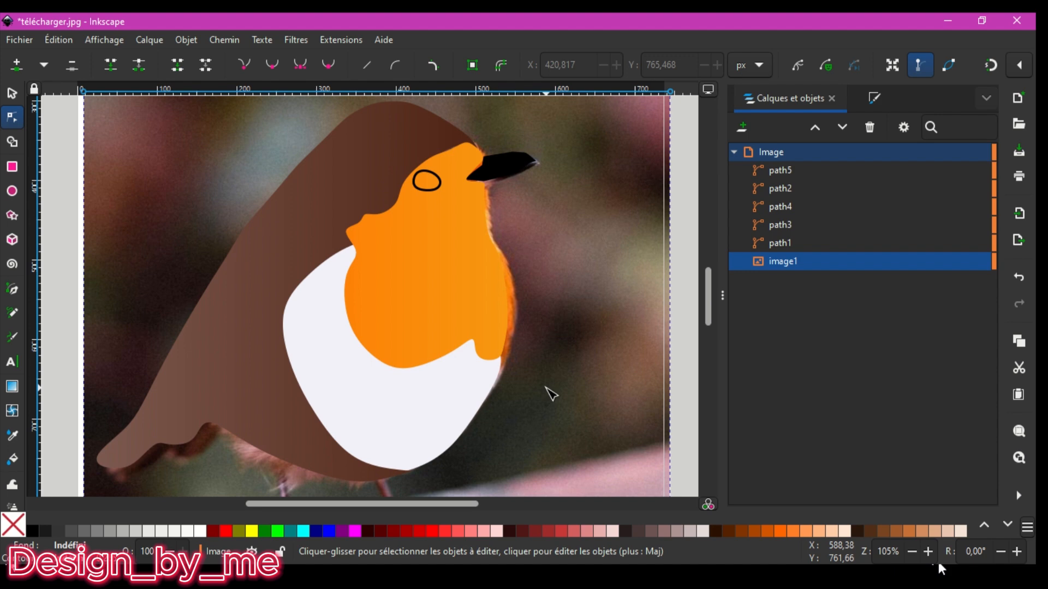
{"action": "scroll", "coordinate": [551, 393], "scroll_direction": "down", "scroll_amount": 5}
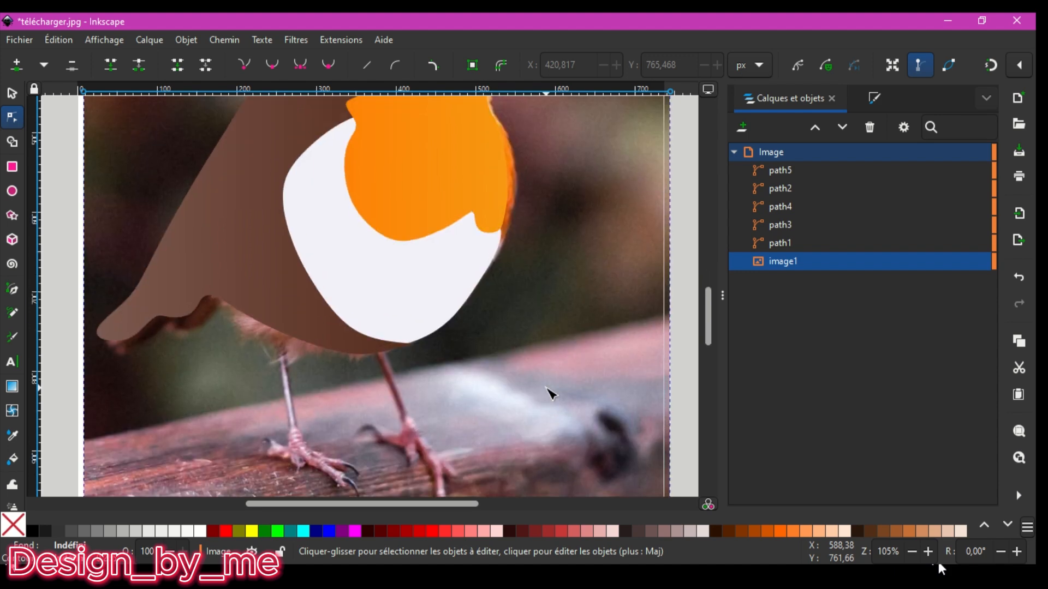
{"action": "scroll", "coordinate": [551, 393], "scroll_direction": "up", "scroll_amount": 5}
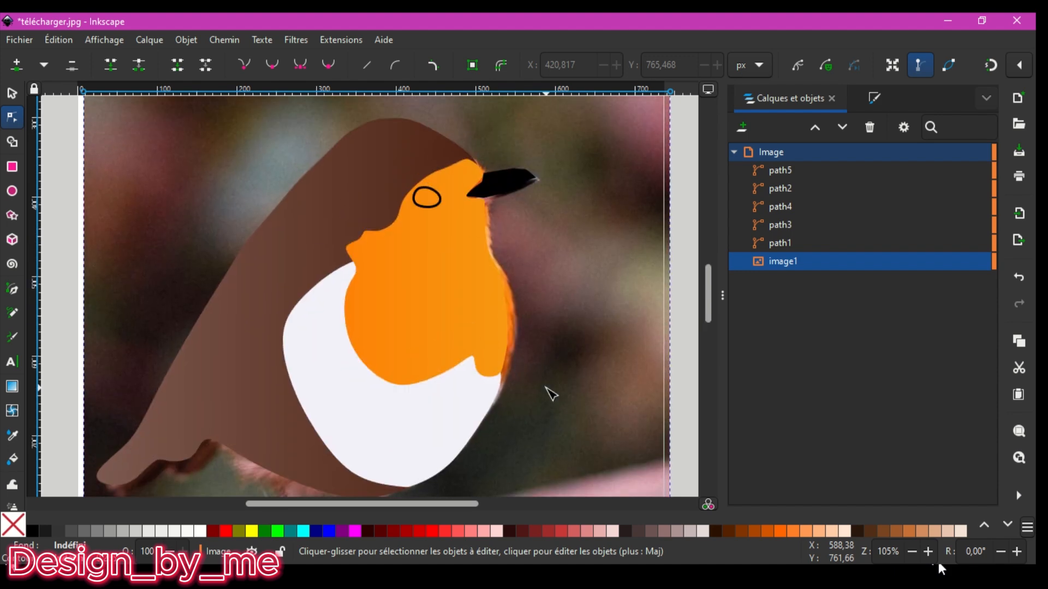
{"action": "scroll", "coordinate": [545, 387], "scroll_direction": "down", "scroll_amount": 2}
{"action": "scroll", "coordinate": [546, 387], "scroll_direction": "up", "scroll_amount": 2}
{"action": "left_click", "coordinate": [237, 260]}
{"action": "left_click_drag", "start_coordinate": [226, 274], "coordinate": [245, 257]}
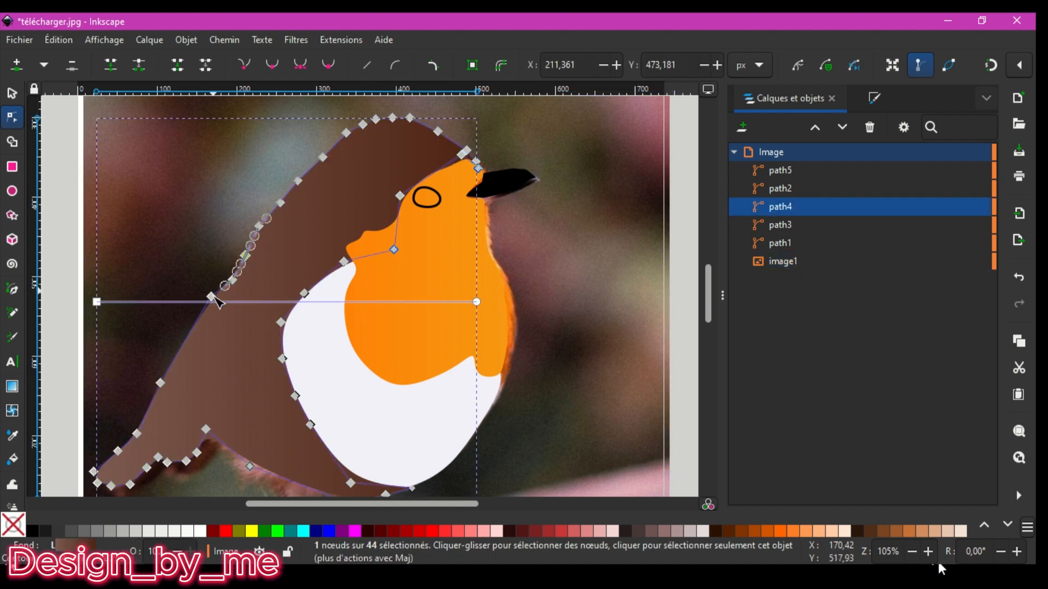
{"action": "left_click_drag", "start_coordinate": [217, 302], "coordinate": [217, 299]}
{"action": "left_click", "coordinate": [198, 254]}
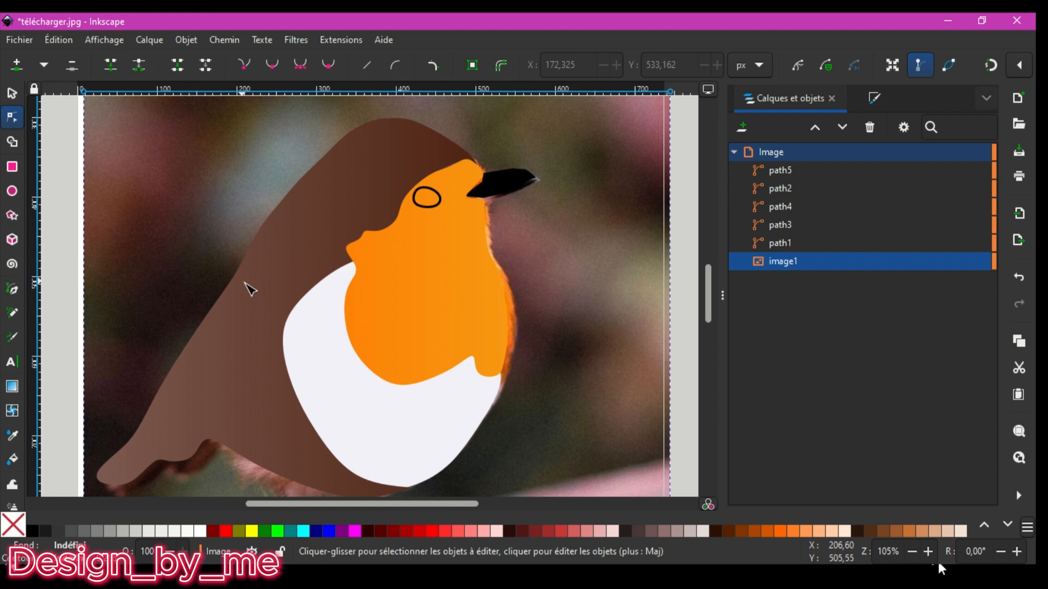
{"action": "left_click", "coordinate": [265, 275]}
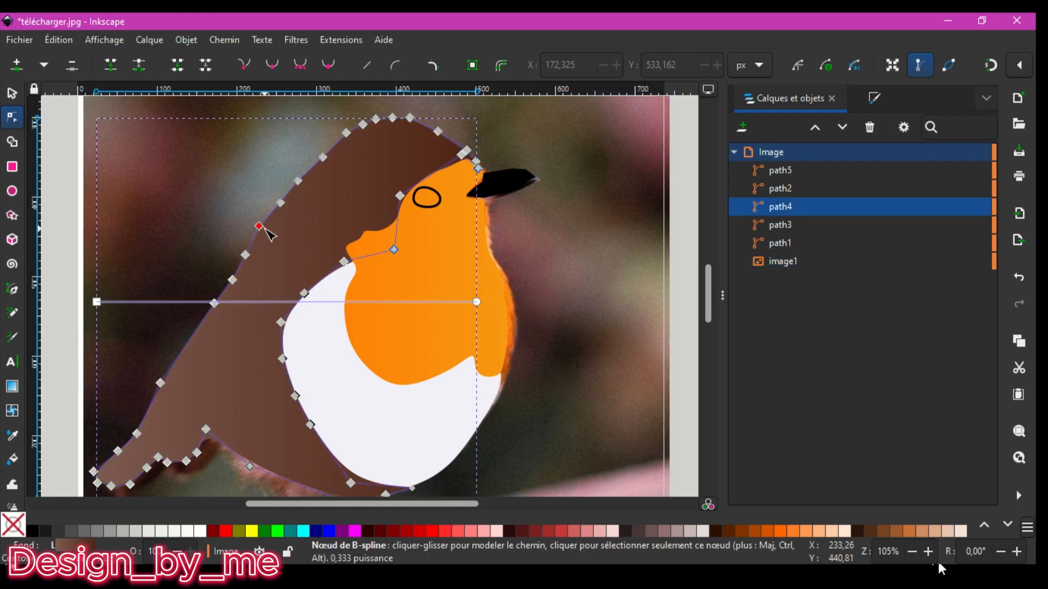
{"action": "left_click_drag", "start_coordinate": [266, 229], "coordinate": [267, 230]}
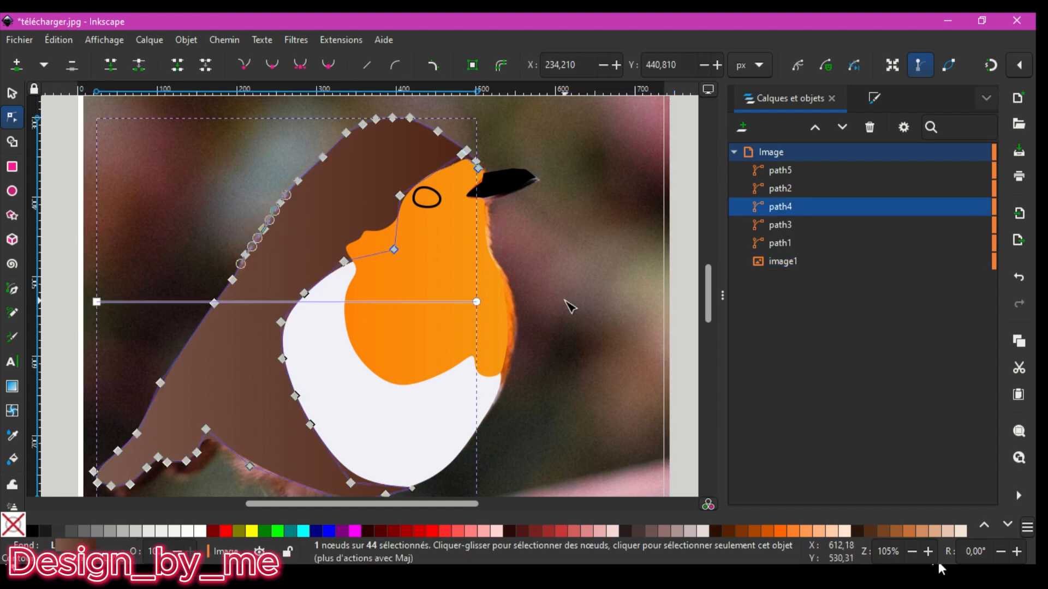
{"action": "left_click", "coordinate": [570, 307]}
Fade the background photo, image1, to 4% opacity to check the traced shapes
{"action": "scroll", "coordinate": [571, 308], "scroll_direction": "down", "scroll_amount": 8}
{"action": "scroll", "coordinate": [570, 307], "scroll_direction": "up", "scroll_amount": 6}
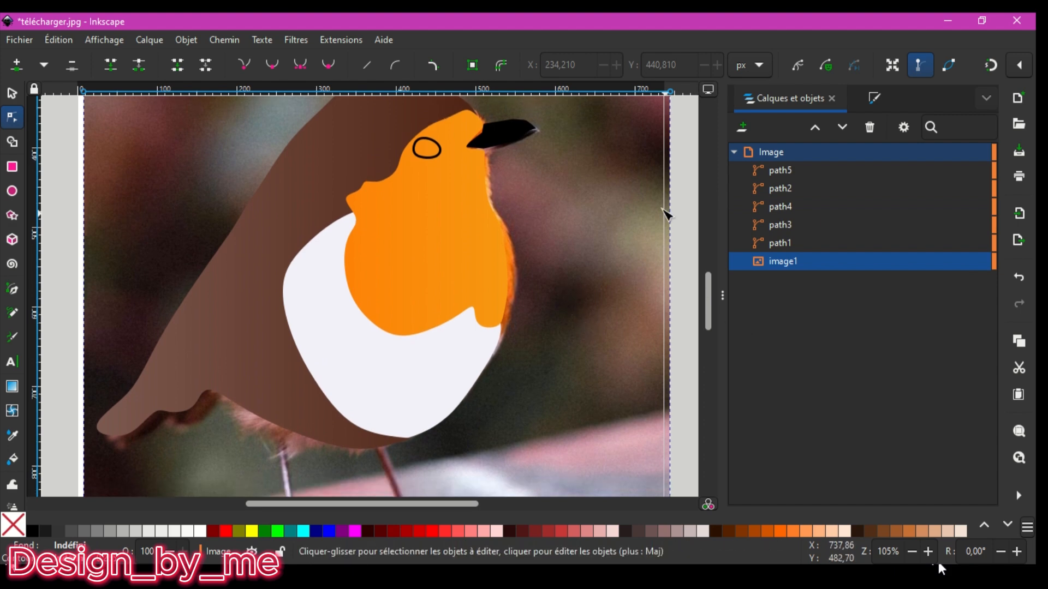
{"action": "left_click", "coordinate": [875, 99]}
{"action": "left_click_drag", "start_coordinate": [862, 493], "coordinate": [738, 492]}
{"action": "scroll", "coordinate": [505, 422], "scroll_direction": "up", "scroll_amount": 5}
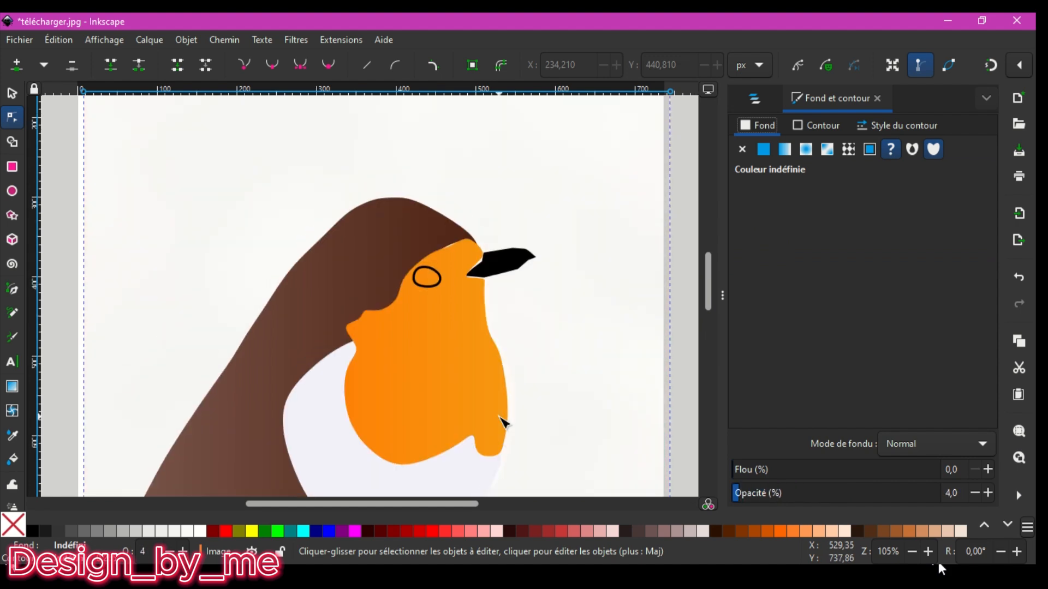
Move the orange breast path's node on the forehead slightly upward to round its edge against the brown head
{"action": "left_click", "coordinate": [455, 255]}
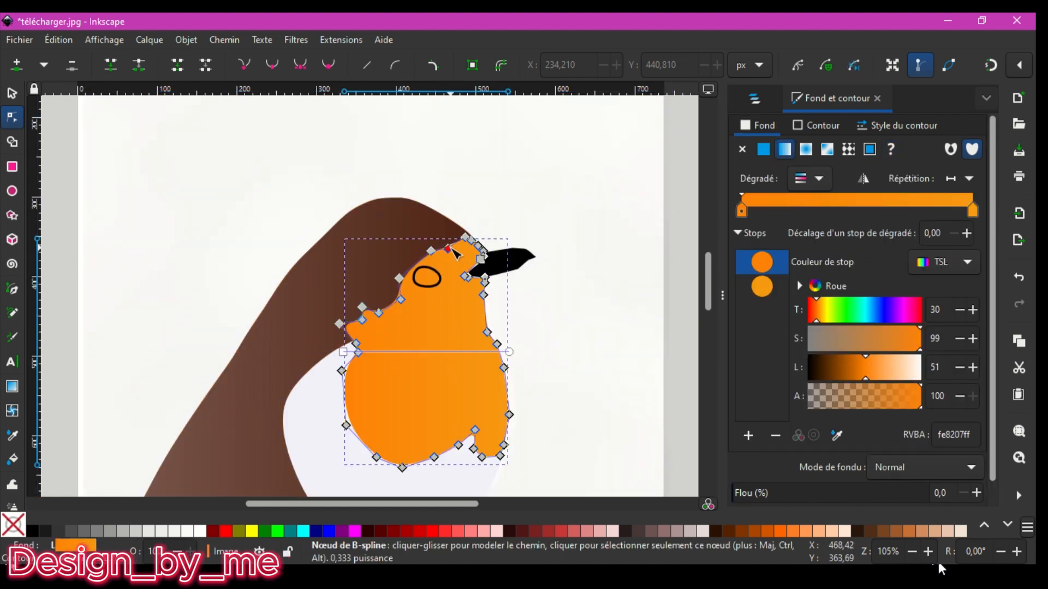
{"action": "left_click_drag", "start_coordinate": [451, 251], "coordinate": [449, 247]}
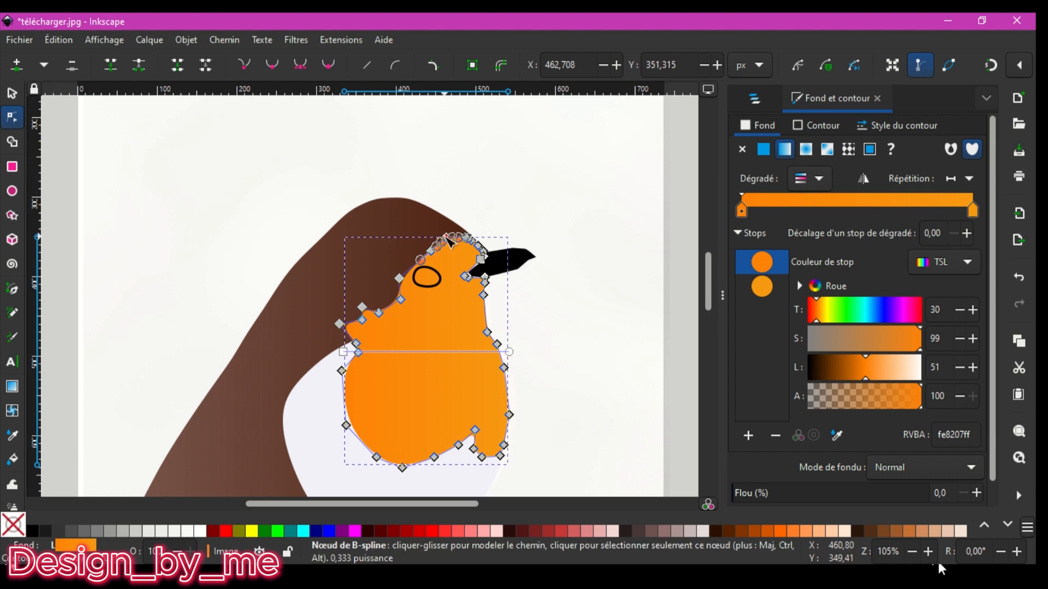
{"action": "left_click", "coordinate": [573, 283]}
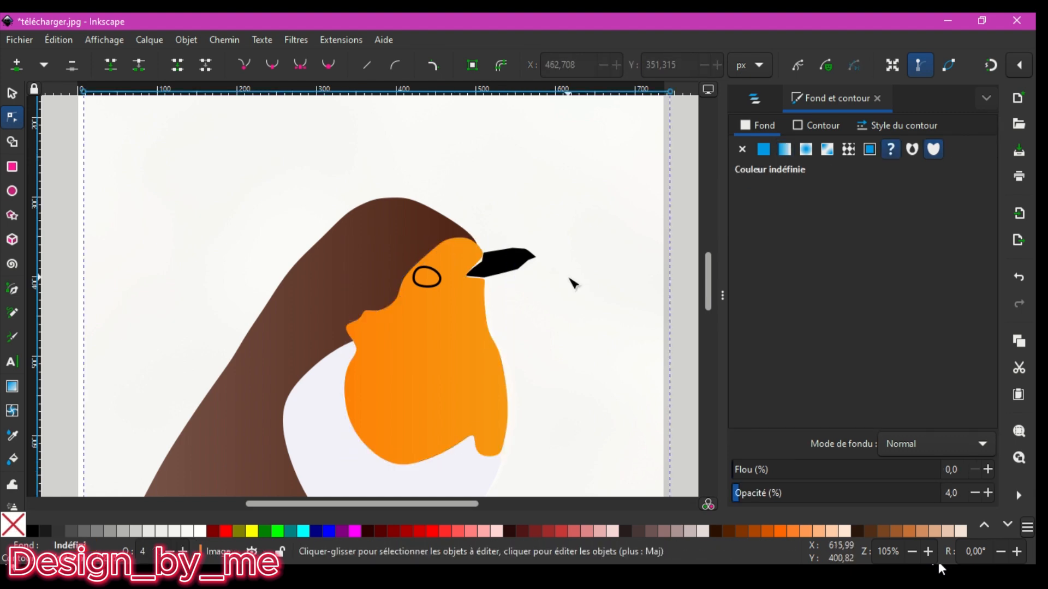
Raise the background photo's opacity to 77.6%
{"action": "scroll", "coordinate": [573, 283], "scroll_direction": "down", "scroll_amount": 6}
{"action": "scroll", "coordinate": [572, 283], "scroll_direction": "up", "scroll_amount": 3}
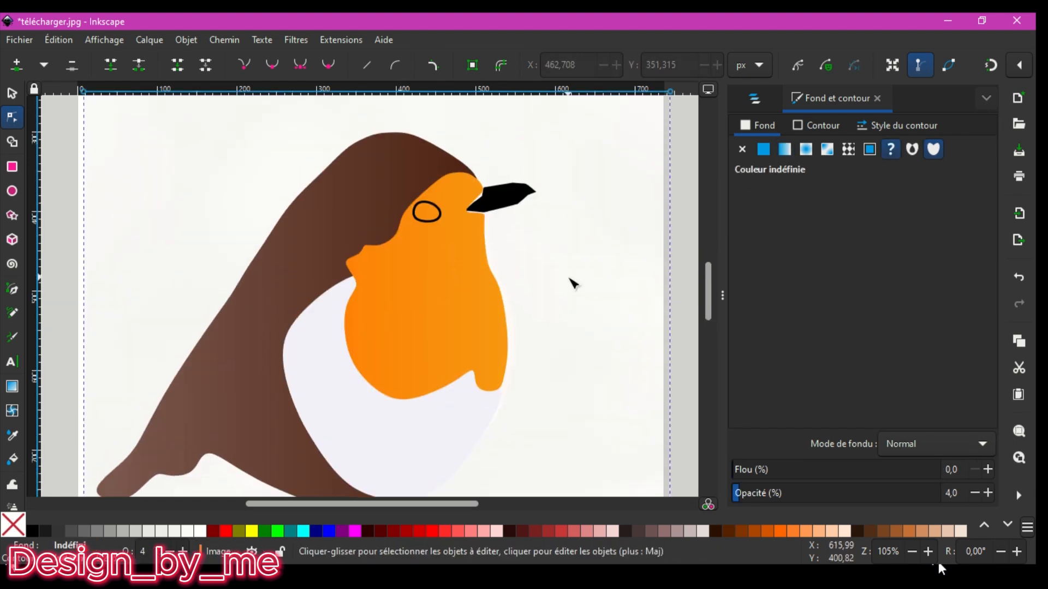
{"action": "scroll", "coordinate": [570, 283], "scroll_direction": "down", "scroll_amount": 2}
{"action": "left_click_drag", "start_coordinate": [812, 494], "coordinate": [894, 494]}
Trace the bird's rear leg and foot over the photo as a closed B-spline path with the Pen tool
{"action": "scroll", "coordinate": [491, 382], "scroll_direction": "down", "scroll_amount": 8}
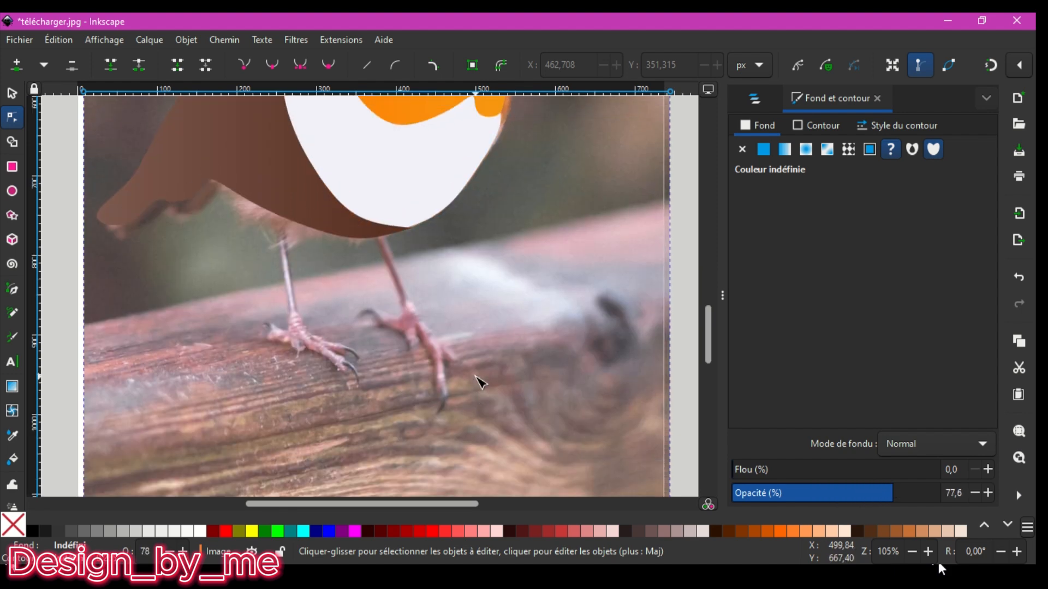
{"action": "scroll", "coordinate": [480, 382], "scroll_direction": "up", "scroll_amount": 1}
{"action": "left_click", "coordinate": [753, 100]}
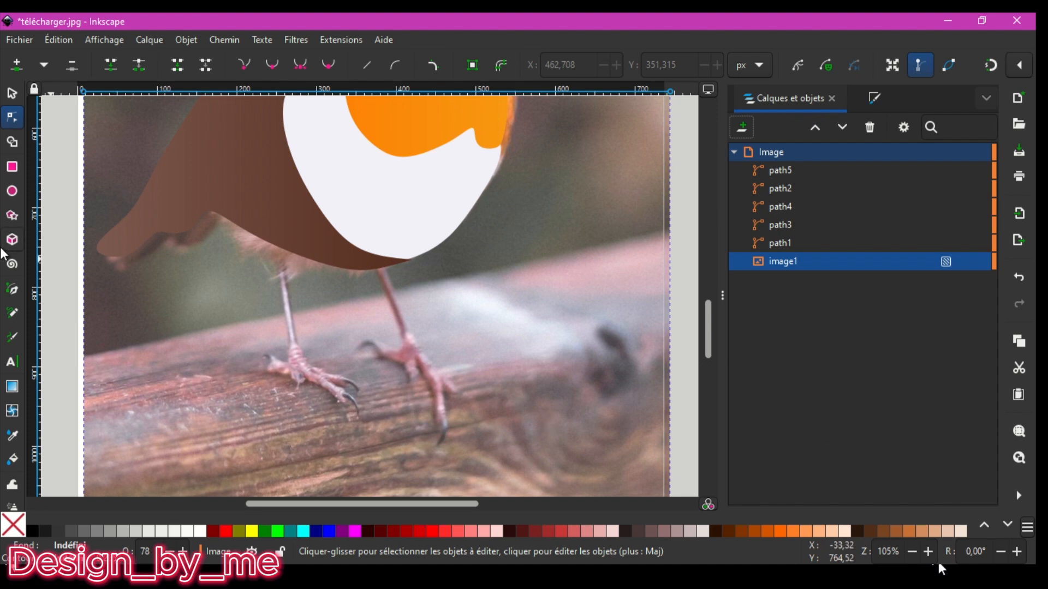
{"action": "key", "text": "b"}
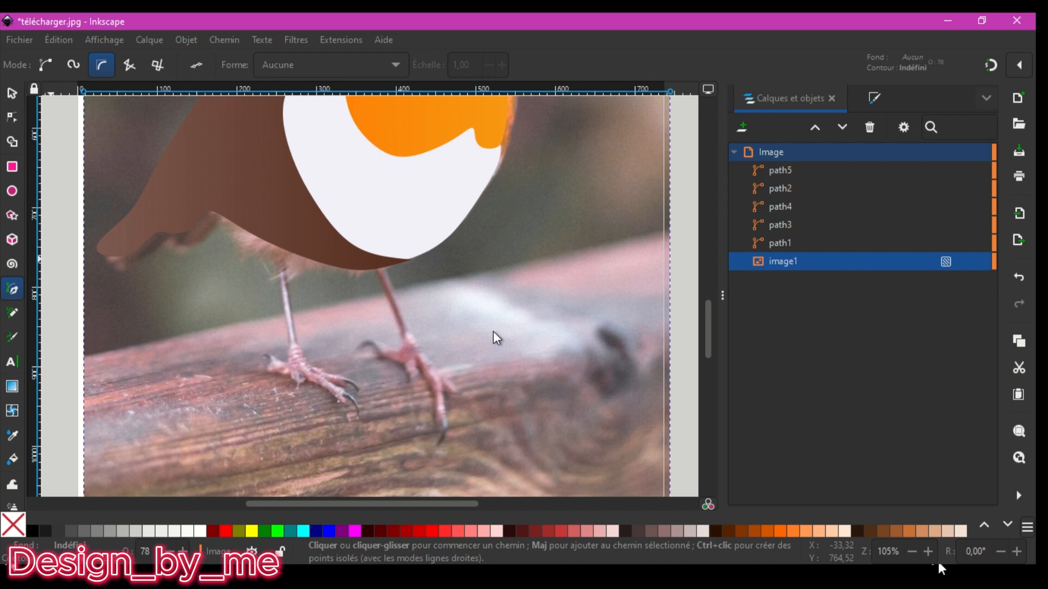
{"action": "scroll", "coordinate": [494, 332], "scroll_direction": "up", "scroll_amount": 8}
{"action": "scroll", "coordinate": [493, 331], "scroll_direction": "down", "scroll_amount": 8}
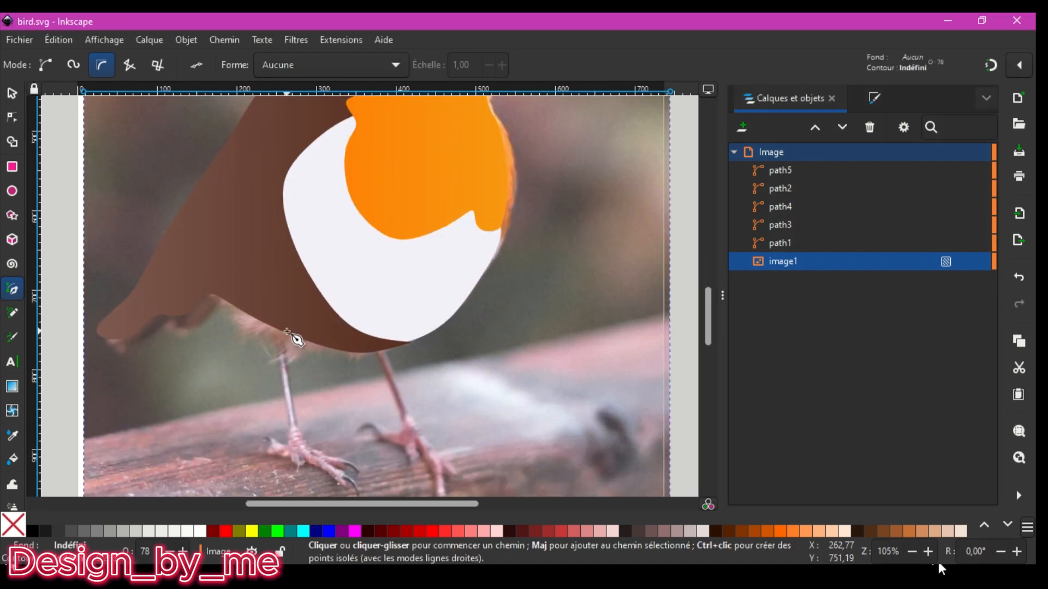
{"action": "left_click", "coordinate": [288, 331]}
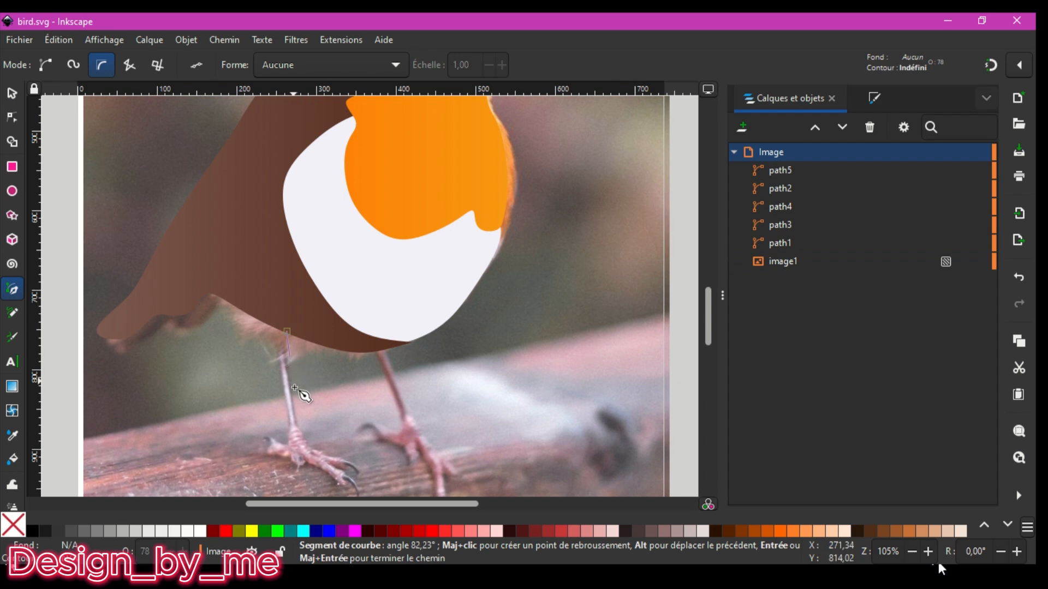
{"action": "left_click", "coordinate": [303, 430]}
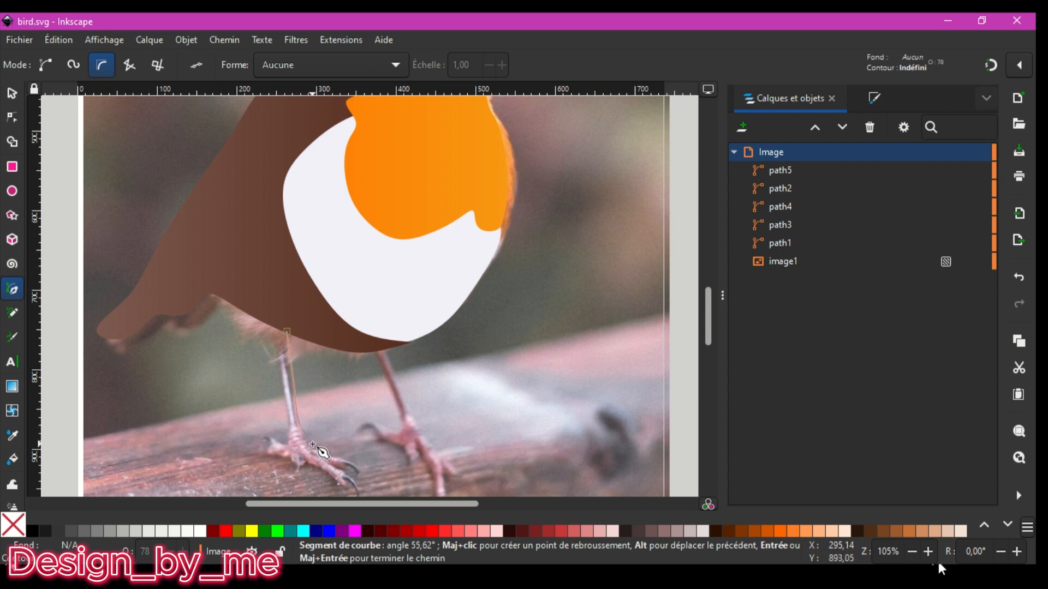
{"action": "left_click", "coordinate": [363, 469]}
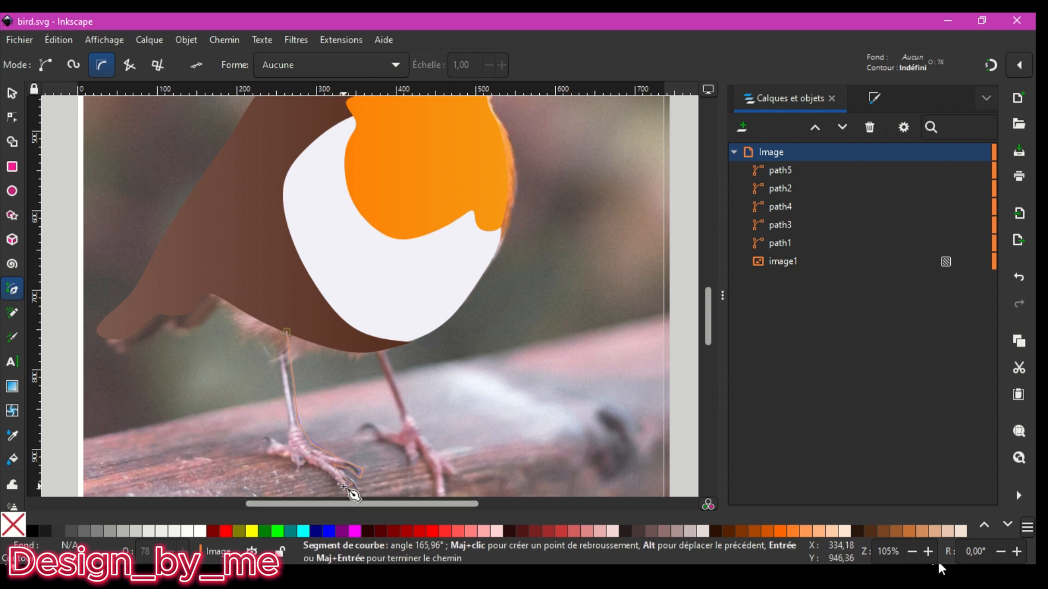
{"action": "scroll", "coordinate": [360, 491], "scroll_direction": "down", "scroll_amount": 1}
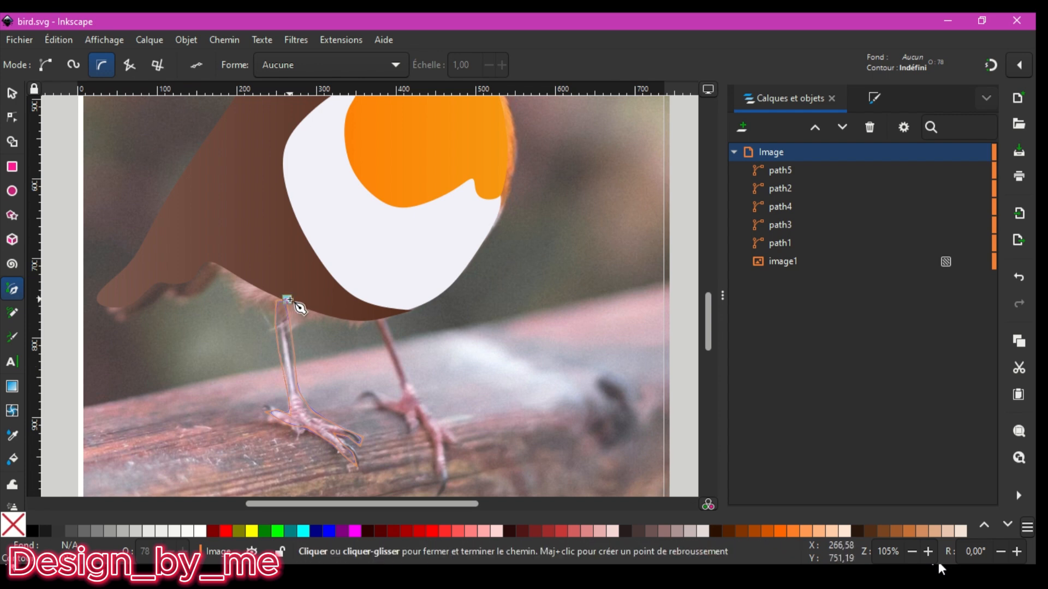
{"action": "left_click", "coordinate": [288, 299]}
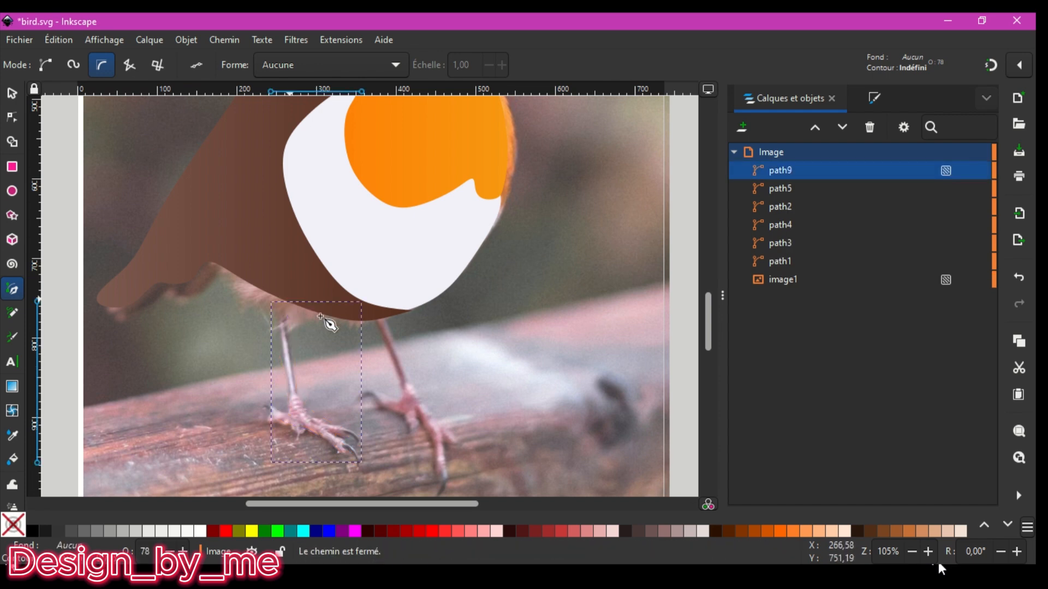
Give the traced rear leg a flat fill sampled from the brown body, colour 6a4539ff
{"action": "left_click", "coordinate": [876, 101]}
{"action": "left_click", "coordinate": [764, 149]}
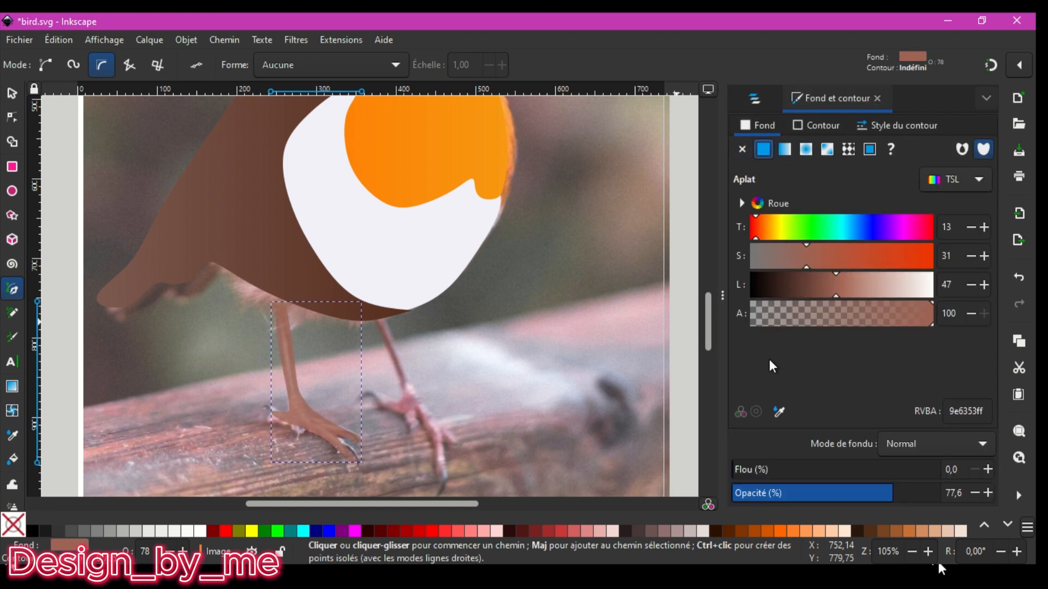
{"action": "left_click", "coordinate": [778, 415]}
{"action": "left_click", "coordinate": [250, 233]}
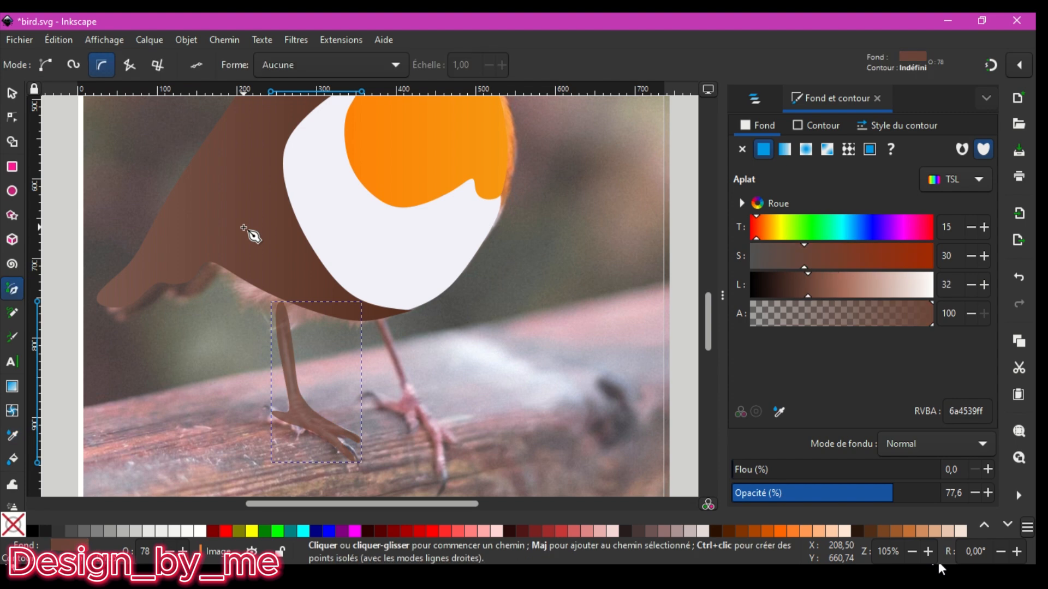
{"action": "key", "text": "Escape"}
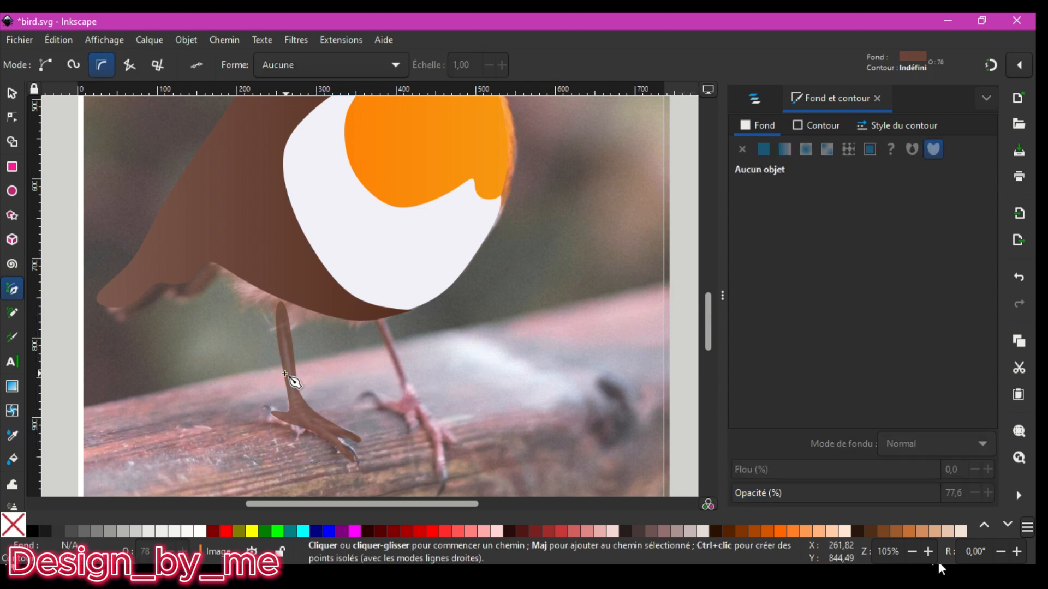
{"action": "left_click", "coordinate": [288, 374]}
{"action": "left_click", "coordinate": [288, 375]}
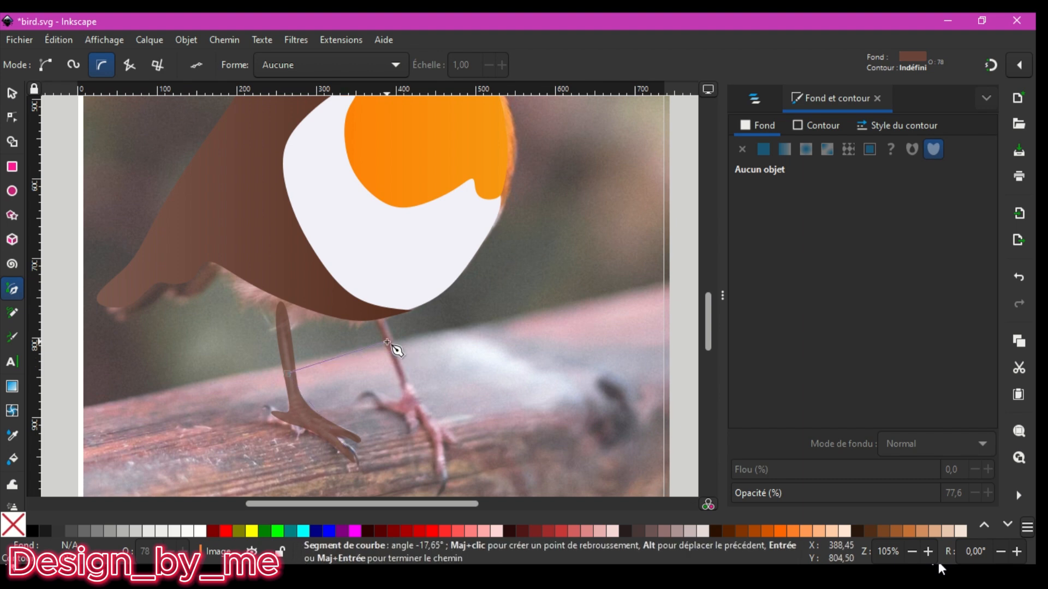
{"action": "key", "text": "Escape"}
Trace the bird's front leg and foot over the photo as a closed B-spline path with the Pen tool
{"action": "left_click", "coordinate": [377, 323]}
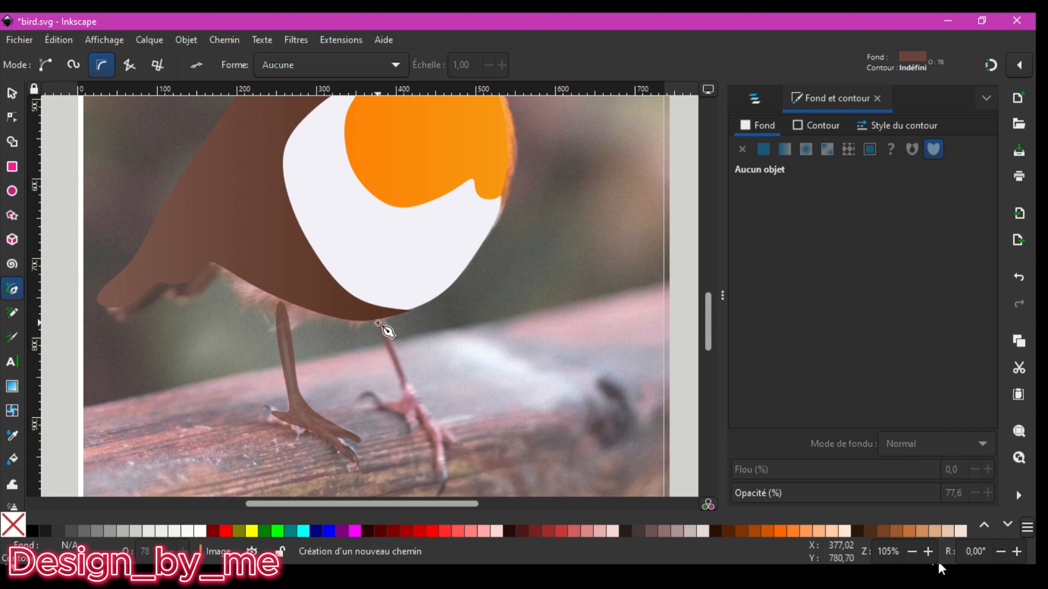
{"action": "left_click", "coordinate": [400, 379]}
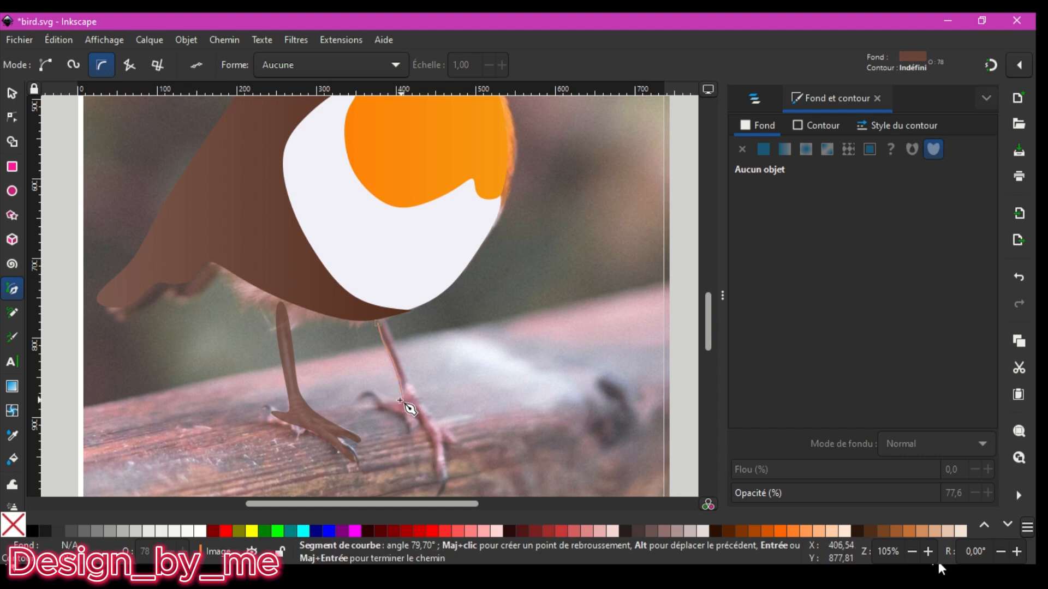
{"action": "left_click", "coordinate": [400, 398]}
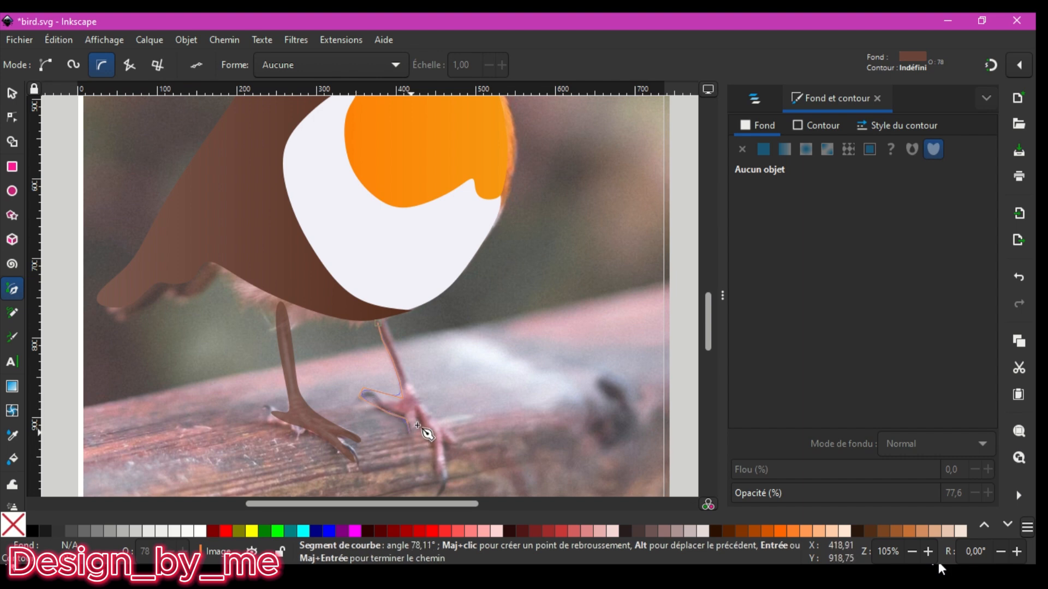
{"action": "left_click", "coordinate": [417, 424]}
{"action": "left_click", "coordinate": [418, 406]}
{"action": "left_click", "coordinate": [429, 435]}
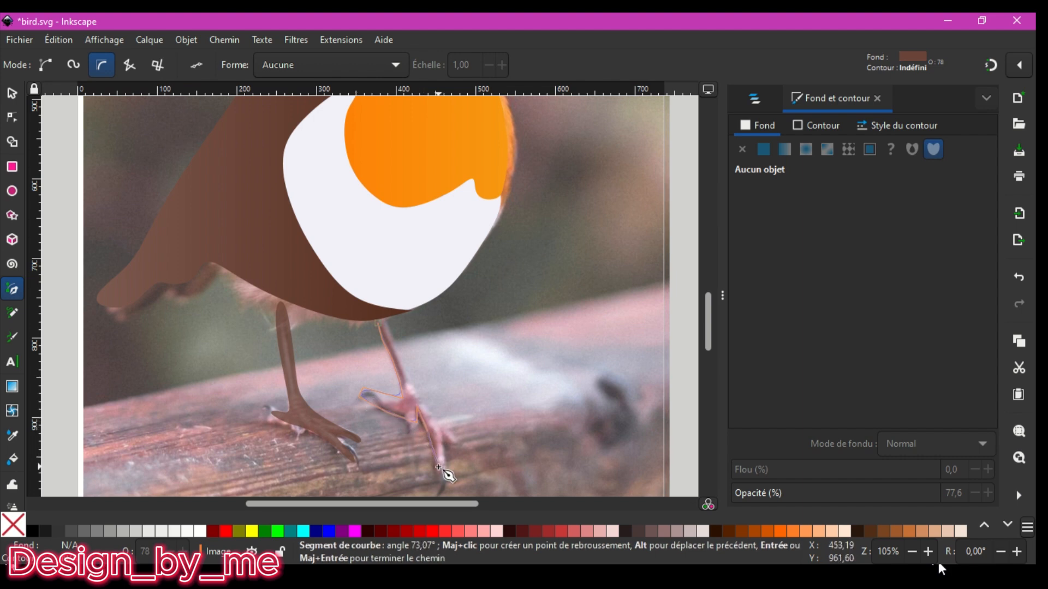
{"action": "left_click", "coordinate": [445, 486]}
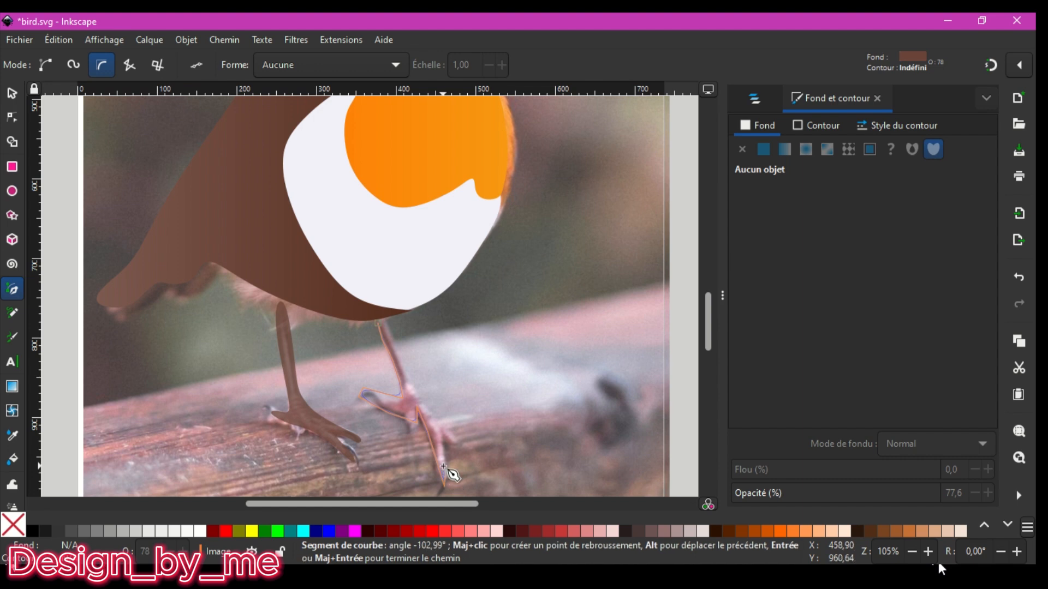
{"action": "left_click", "coordinate": [459, 446]}
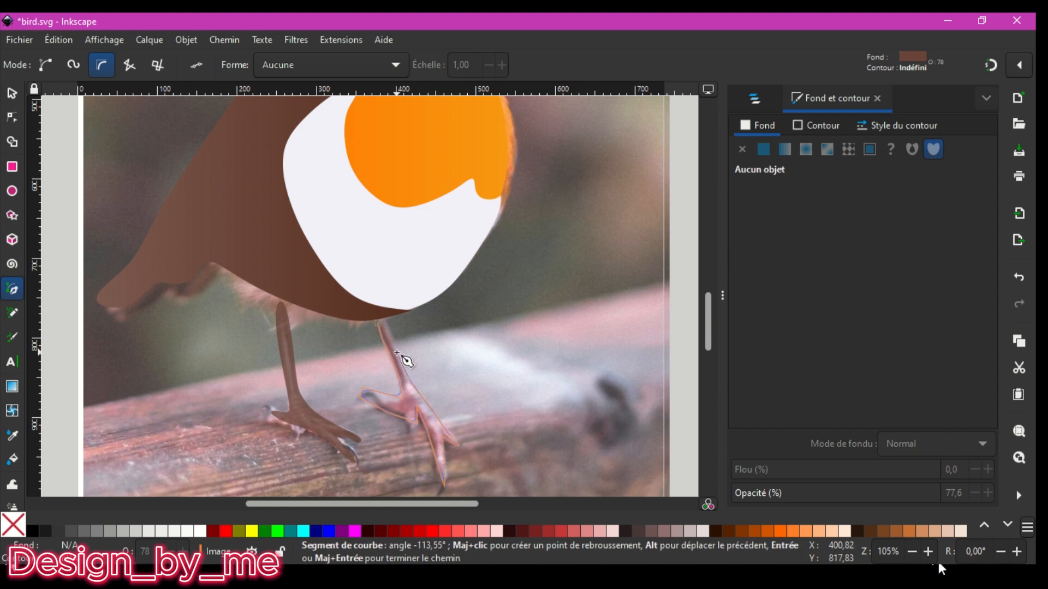
{"action": "left_click", "coordinate": [378, 321]}
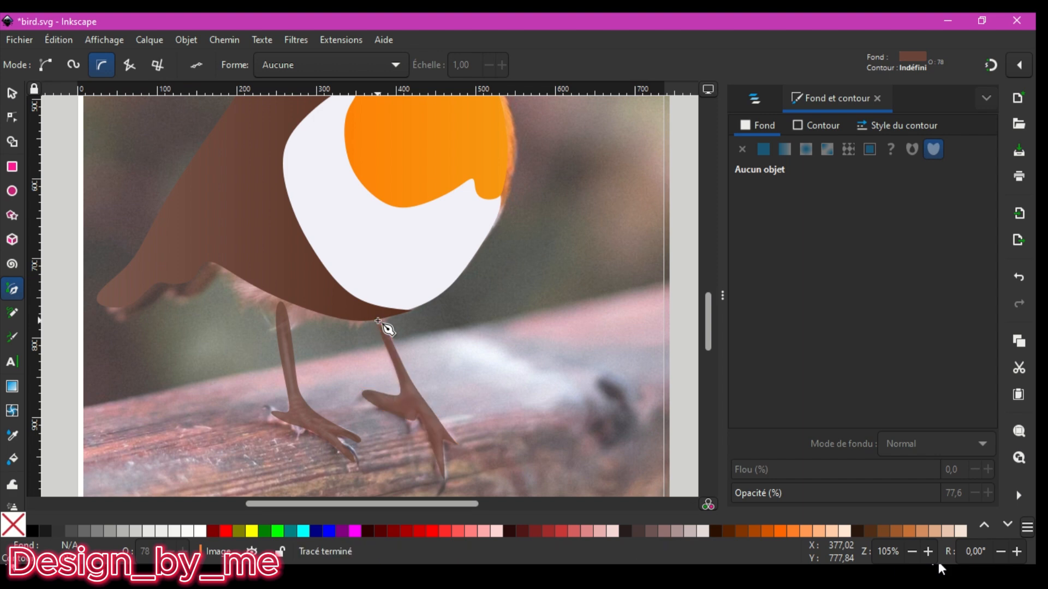
Save the drawing with both legs traced to bird.svg
{"action": "scroll", "coordinate": [608, 418], "scroll_direction": "down", "scroll_amount": 5}
{"action": "scroll", "coordinate": [608, 418], "scroll_direction": "up", "scroll_amount": 6}
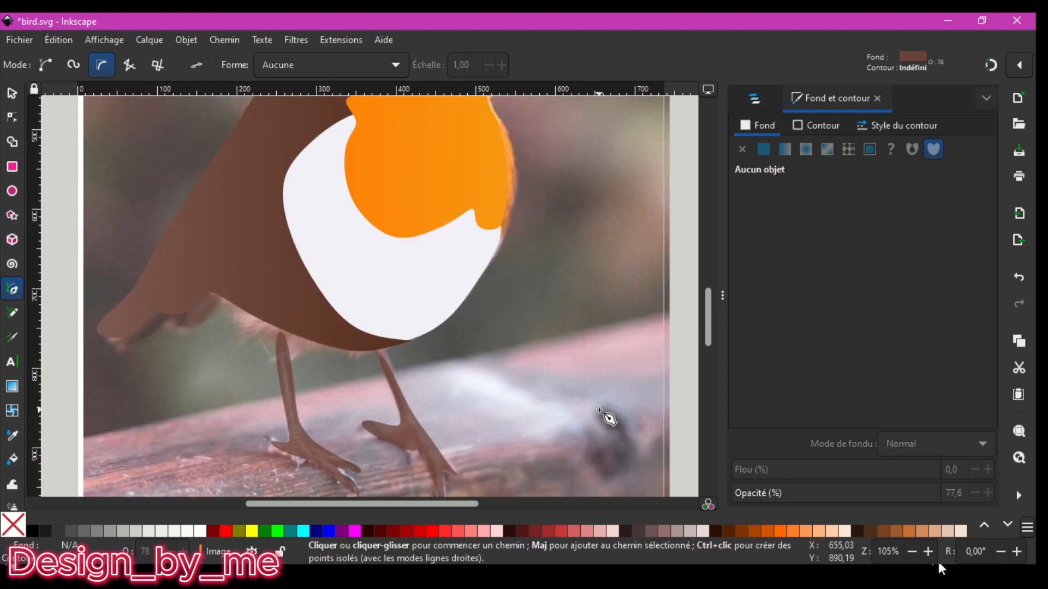
{"action": "scroll", "coordinate": [600, 410], "scroll_direction": "up", "scroll_amount": 6}
{"action": "scroll", "coordinate": [599, 410], "scroll_direction": "down", "scroll_amount": 6}
{"action": "scroll", "coordinate": [599, 410], "scroll_direction": "down", "scroll_amount": 3}
{"action": "left_click", "coordinate": [12, 93]}
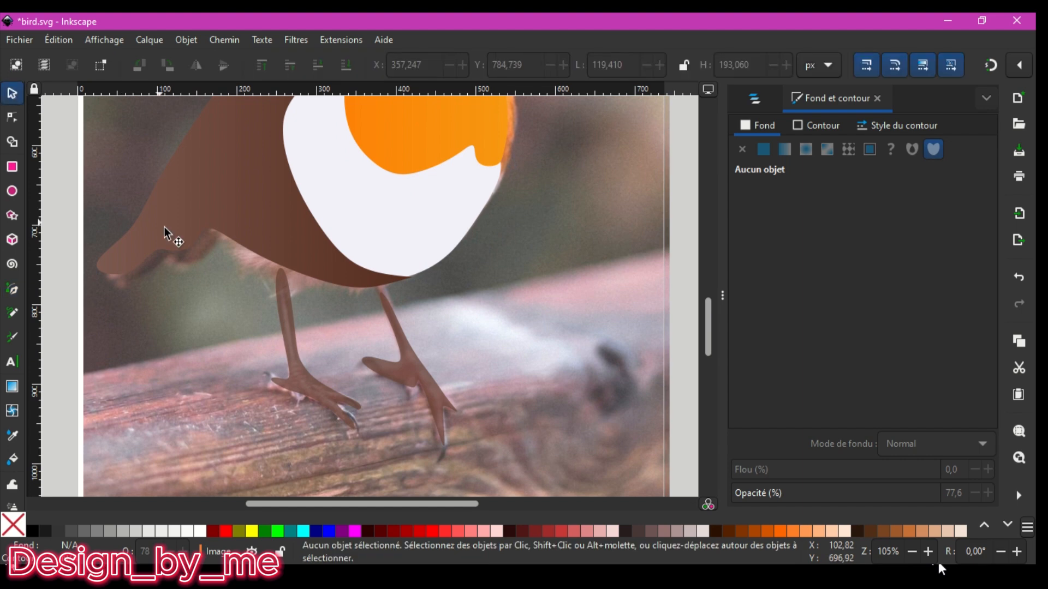
{"action": "key", "text": "ctrl+s"}
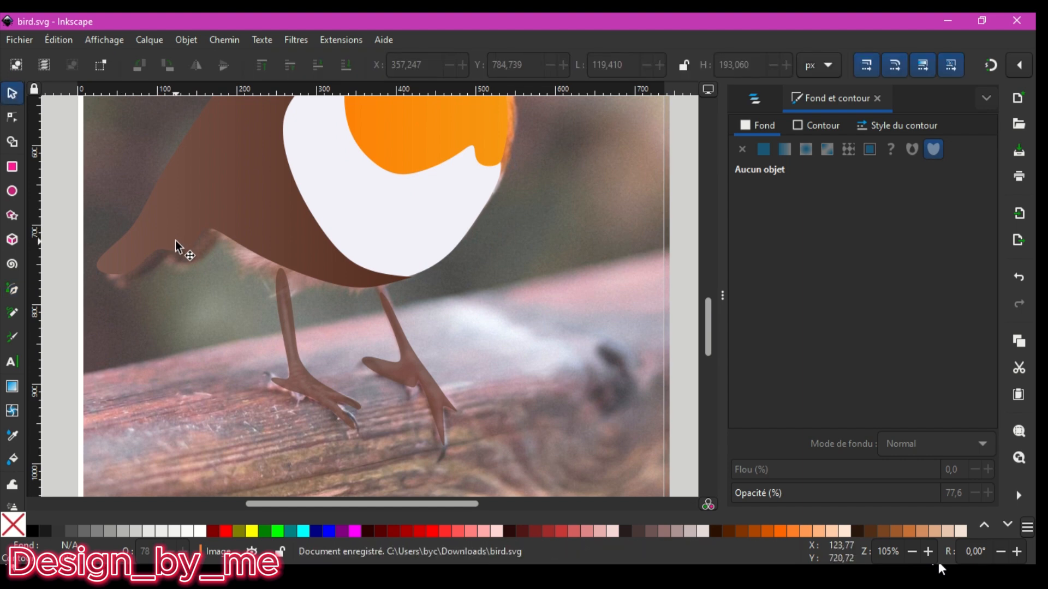
Set the opacity of both leg paths to 100%
{"action": "scroll", "coordinate": [191, 257], "scroll_direction": "down", "scroll_amount": 12}
{"action": "scroll", "coordinate": [201, 267], "scroll_direction": "up", "scroll_amount": 15}
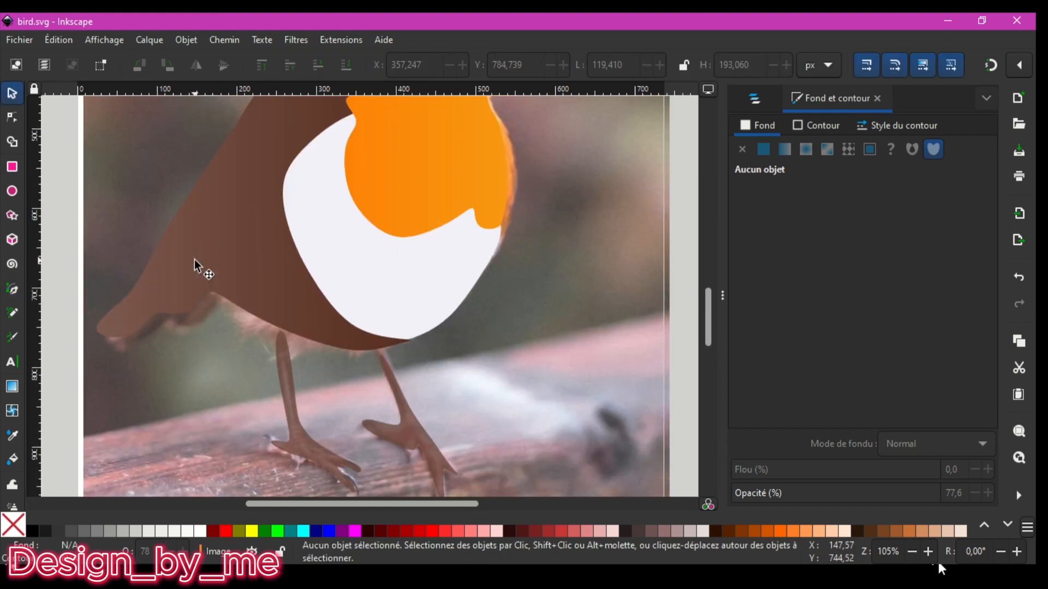
{"action": "left_click", "coordinate": [281, 369]}
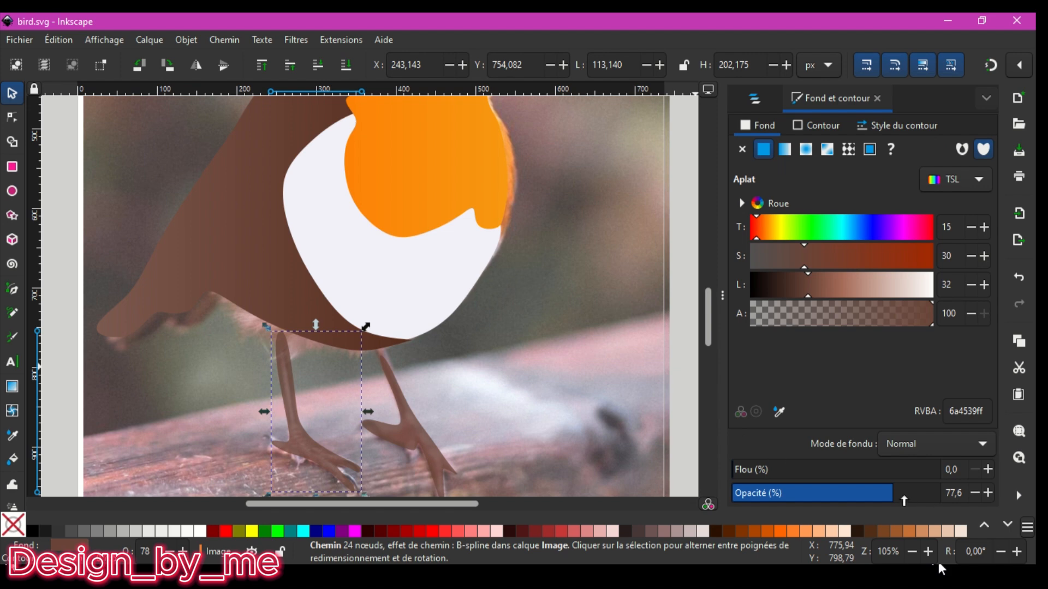
{"action": "left_click_drag", "start_coordinate": [904, 501], "coordinate": [955, 498]}
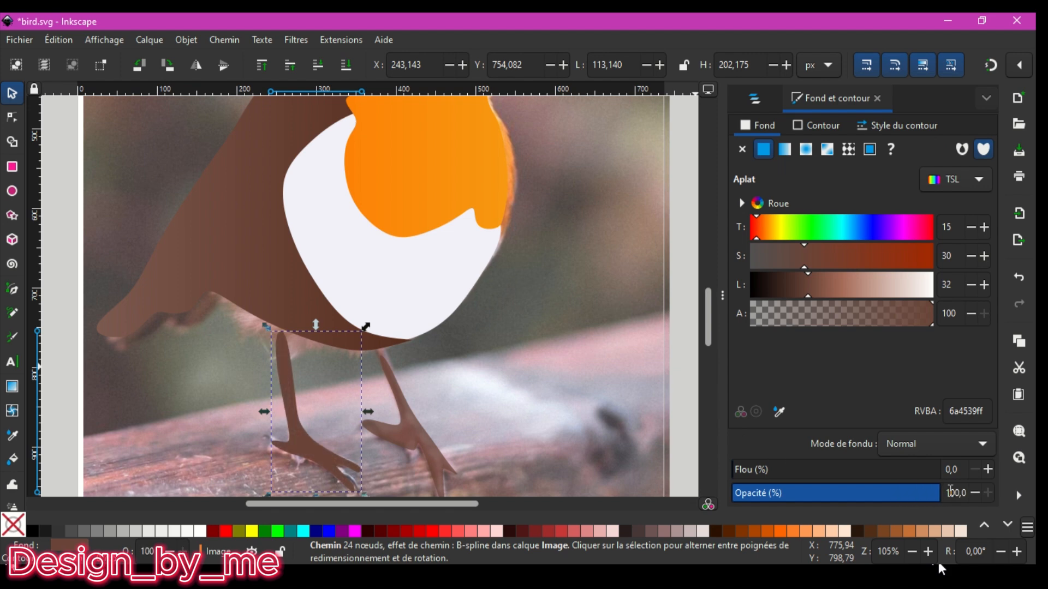
{"action": "left_click", "coordinate": [410, 423]}
{"action": "left_click_drag", "start_coordinate": [895, 494], "coordinate": [952, 496]}
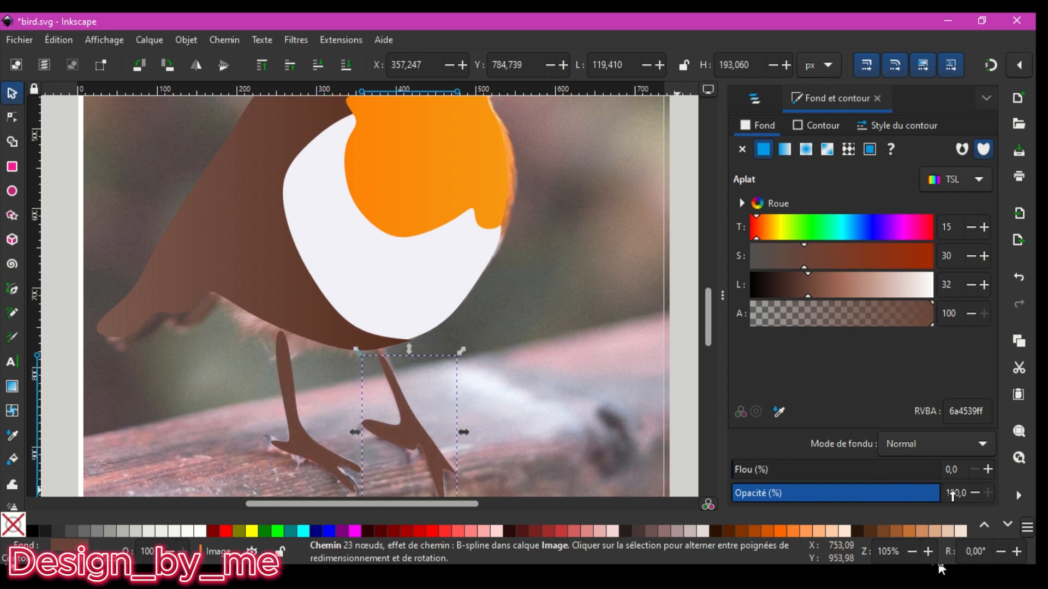
{"action": "left_click", "coordinate": [679, 343]}
Lower the background photo's opacity to 0% and examine the whole traced bird on its own
{"action": "scroll", "coordinate": [680, 343], "scroll_direction": "up", "scroll_amount": 2}
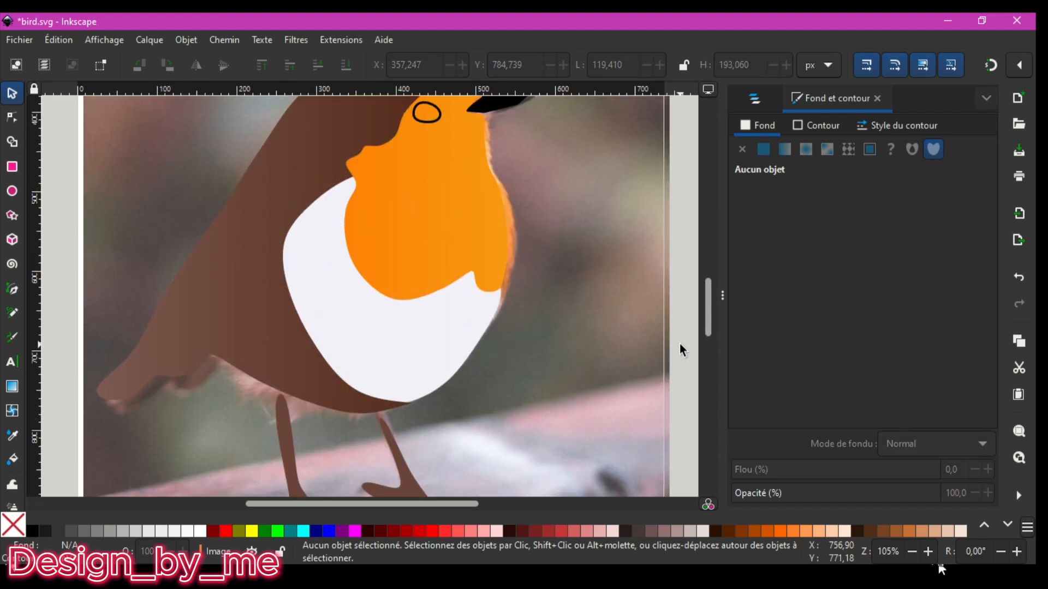
{"action": "scroll", "coordinate": [679, 342], "scroll_direction": "down", "scroll_amount": 4}
{"action": "scroll", "coordinate": [679, 342], "scroll_direction": "down", "scroll_amount": 2}
{"action": "left_click", "coordinate": [662, 346]}
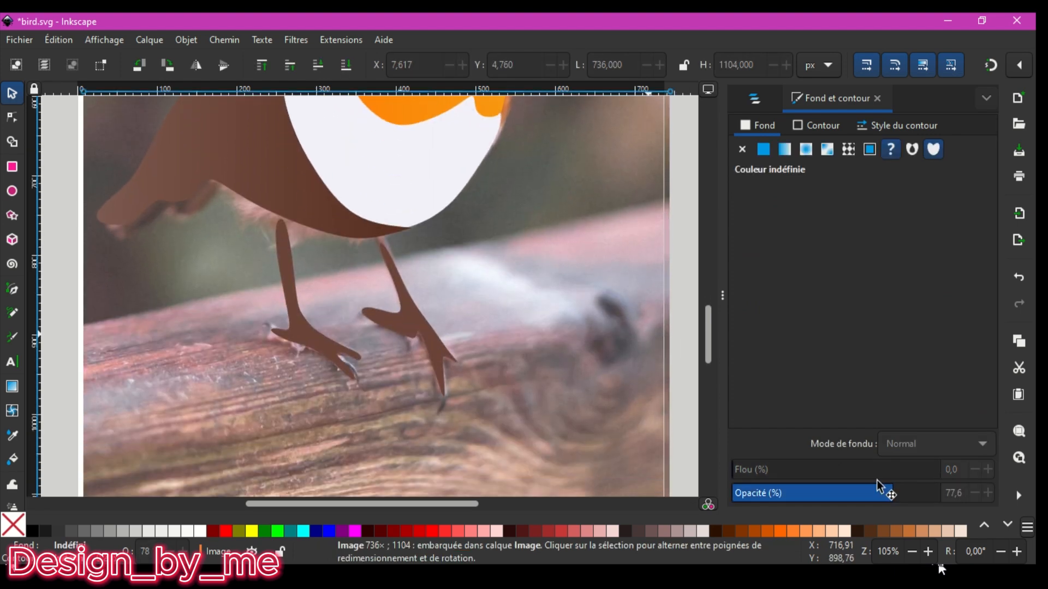
{"action": "left_click_drag", "start_coordinate": [892, 494], "coordinate": [654, 453]}
{"action": "scroll", "coordinate": [637, 423], "scroll_direction": "up", "scroll_amount": 2}
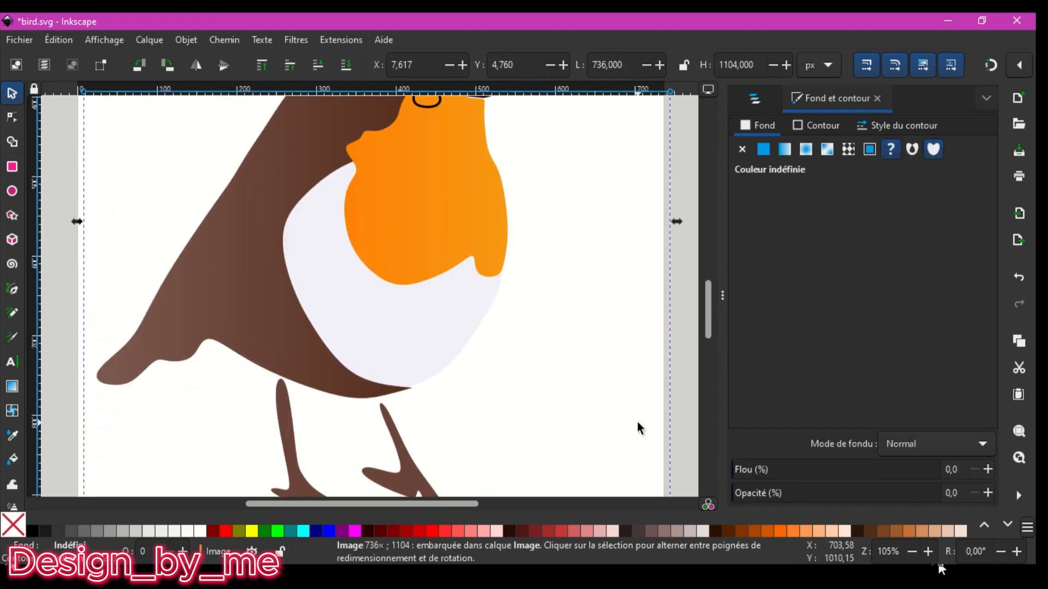
{"action": "scroll", "coordinate": [640, 427], "scroll_direction": "down", "scroll_amount": 1}
{"action": "left_click", "coordinate": [913, 551]}
{"action": "left_click", "coordinate": [913, 551]}
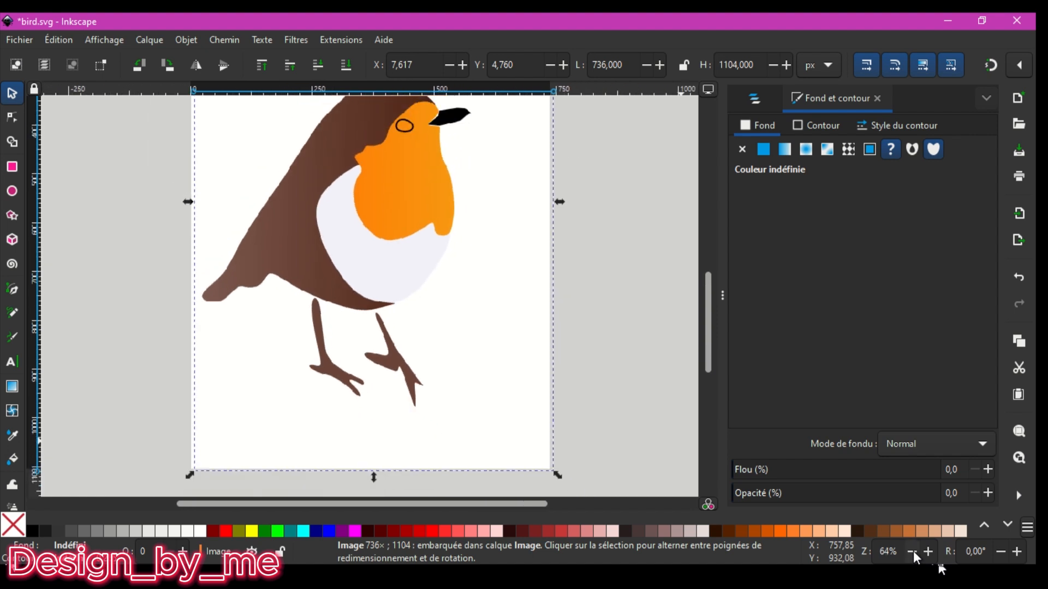
{"action": "left_click", "coordinate": [912, 551]}
{"action": "scroll", "coordinate": [599, 407], "scroll_direction": "up", "scroll_amount": 3}
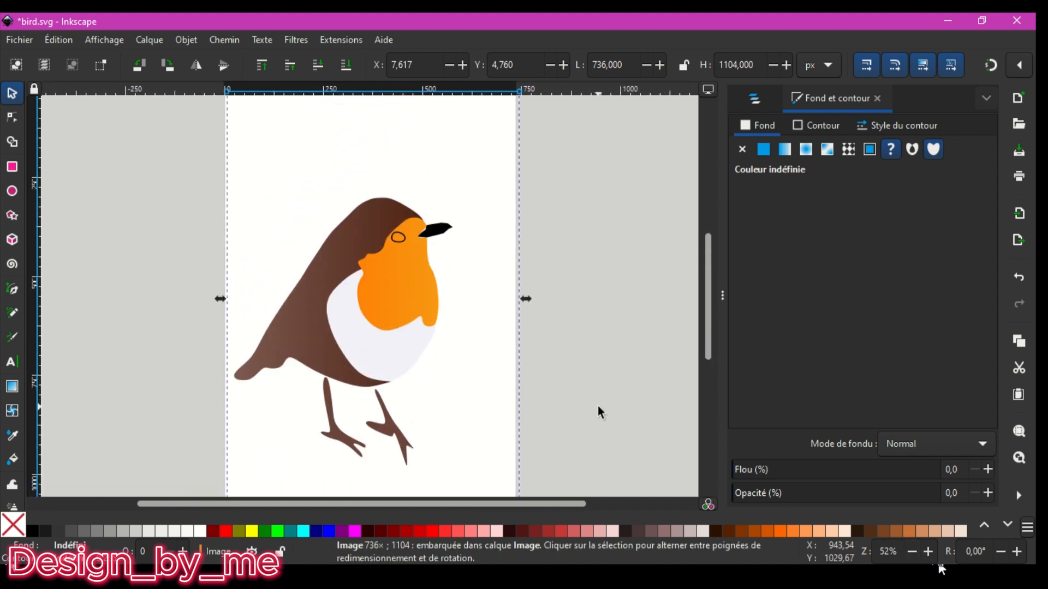
{"action": "scroll", "coordinate": [599, 407], "scroll_direction": "down", "scroll_amount": 1}
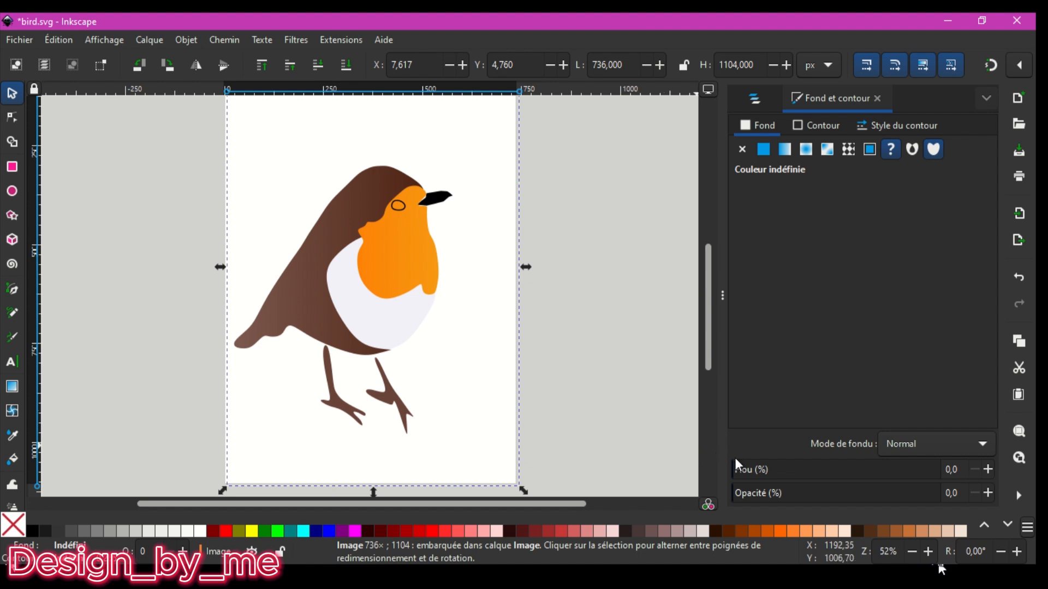
Give the bird's eye path a flat near-black fill, colour 010101ff, by setting its lightness to 0
{"action": "left_click", "coordinate": [401, 207]}
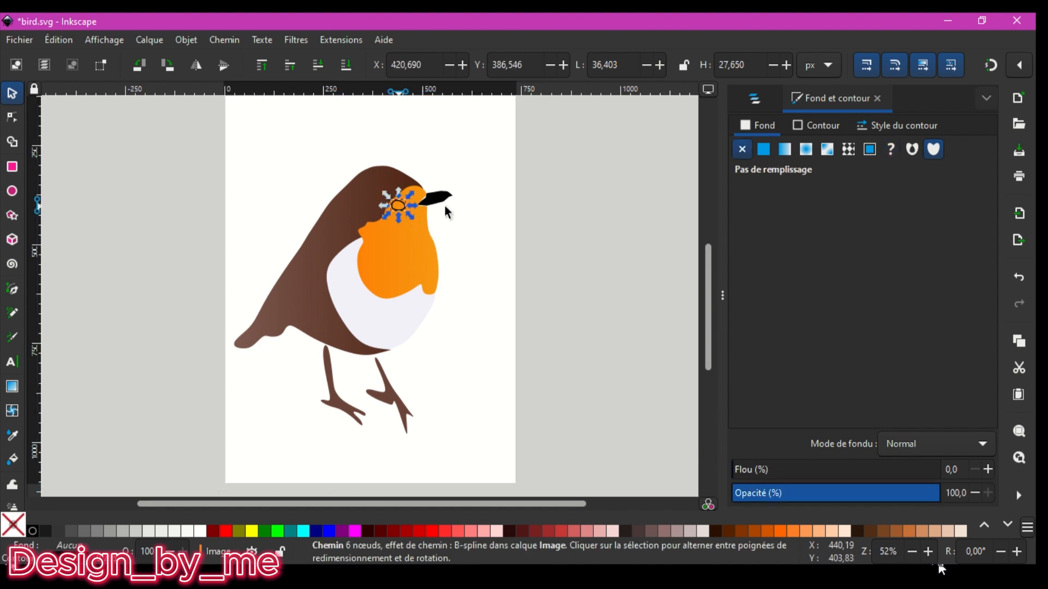
{"action": "left_click", "coordinate": [764, 150]}
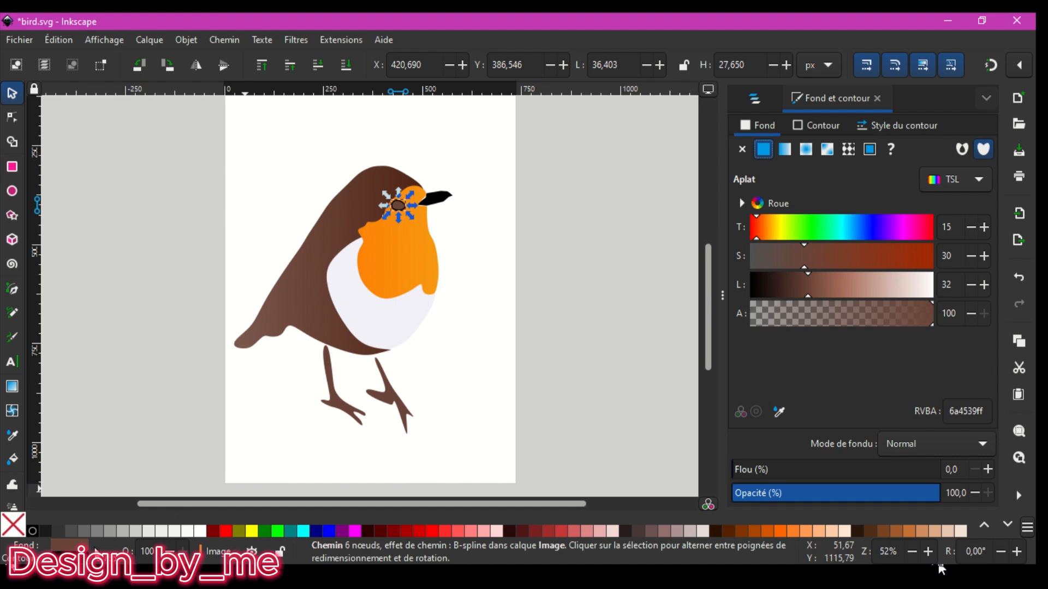
{"action": "left_click", "coordinate": [751, 284]}
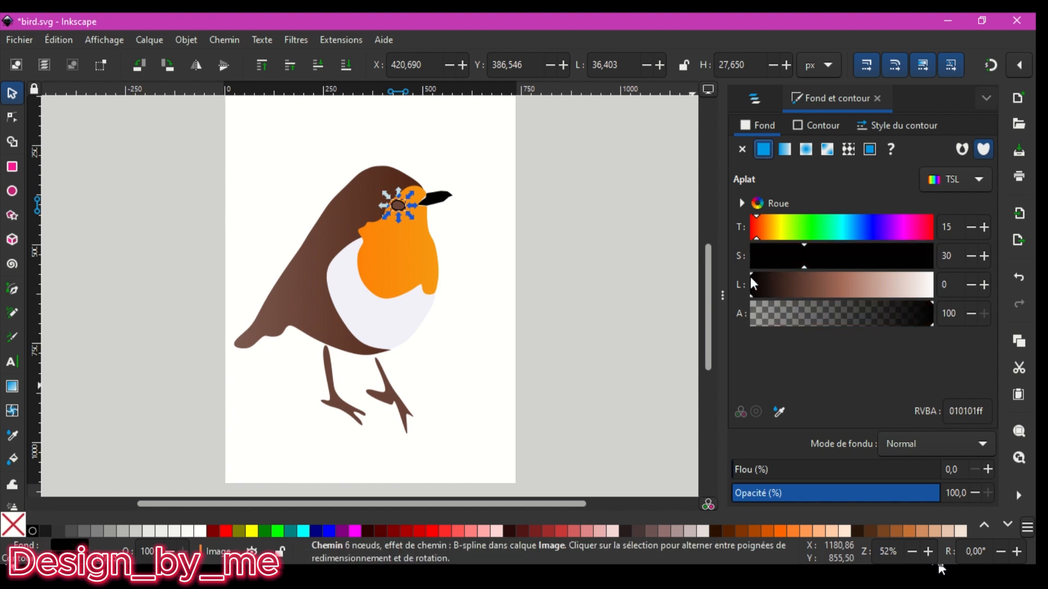
{"action": "left_click", "coordinate": [658, 255]}
{"action": "scroll", "coordinate": [658, 255], "scroll_direction": "up", "scroll_amount": 1}
{"action": "scroll", "coordinate": [658, 261], "scroll_direction": "down", "scroll_amount": 1}
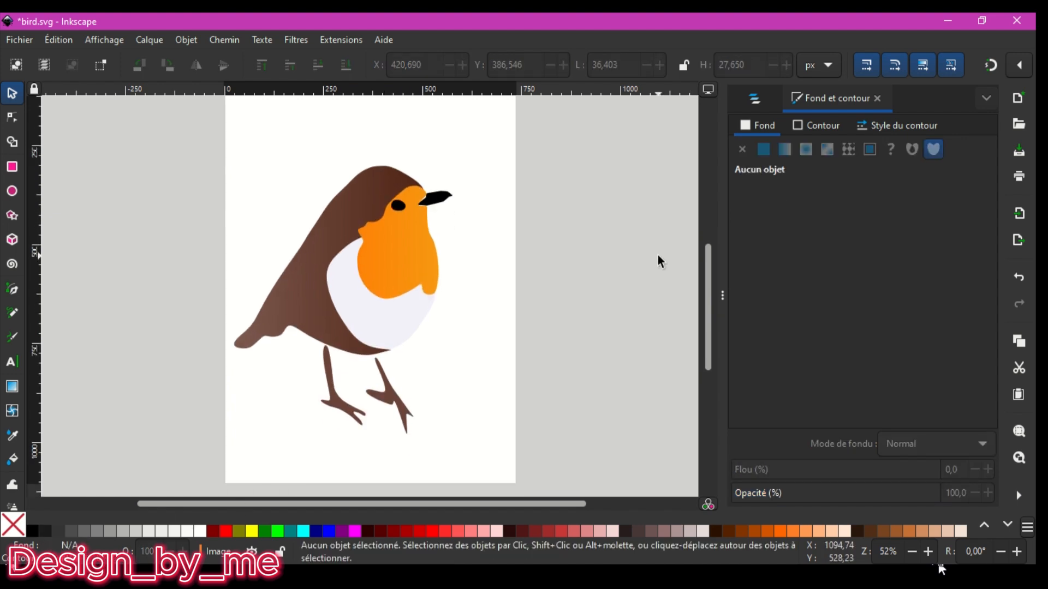
{"action": "scroll", "coordinate": [658, 261], "scroll_direction": "up", "scroll_amount": 2}
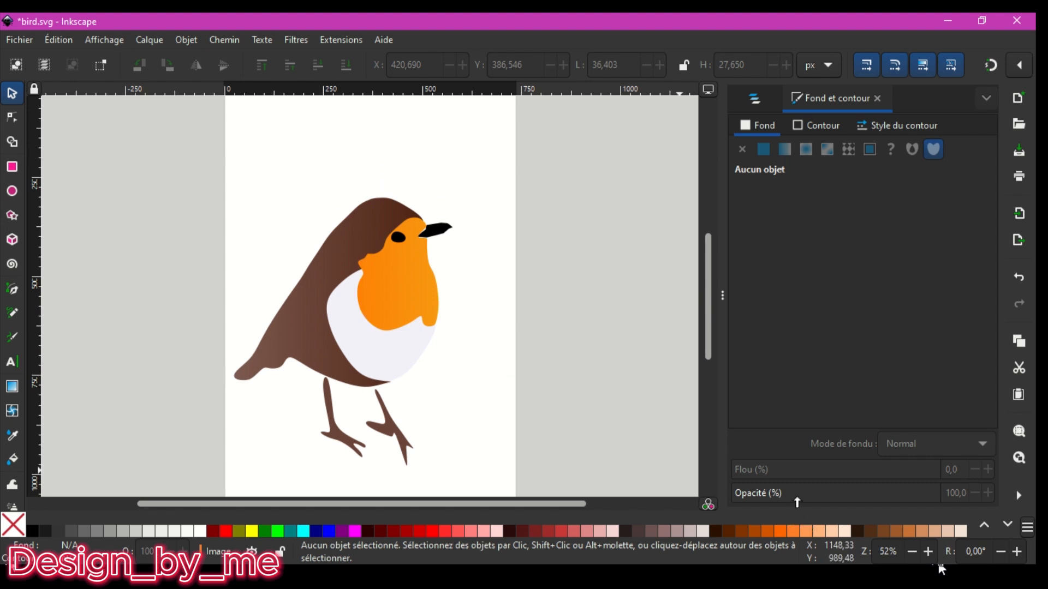
Select image1 in the Image layer and raise its opacity to 92.8%
{"action": "left_click", "coordinate": [753, 99]}
{"action": "left_click", "coordinate": [777, 155]}
{"action": "left_click", "coordinate": [877, 96]}
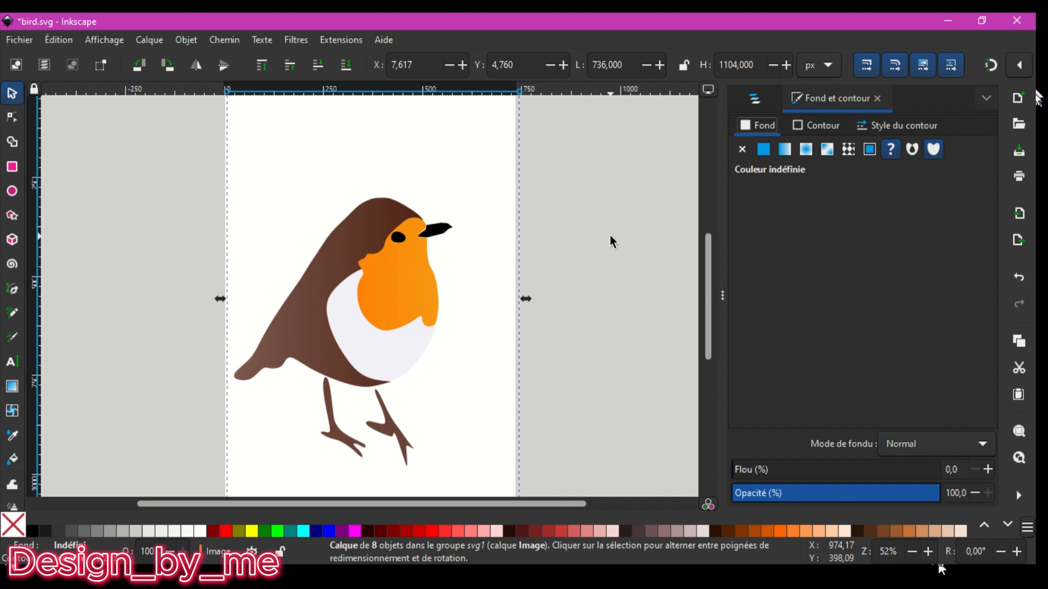
{"action": "scroll", "coordinate": [603, 227], "scroll_direction": "up", "scroll_amount": 2}
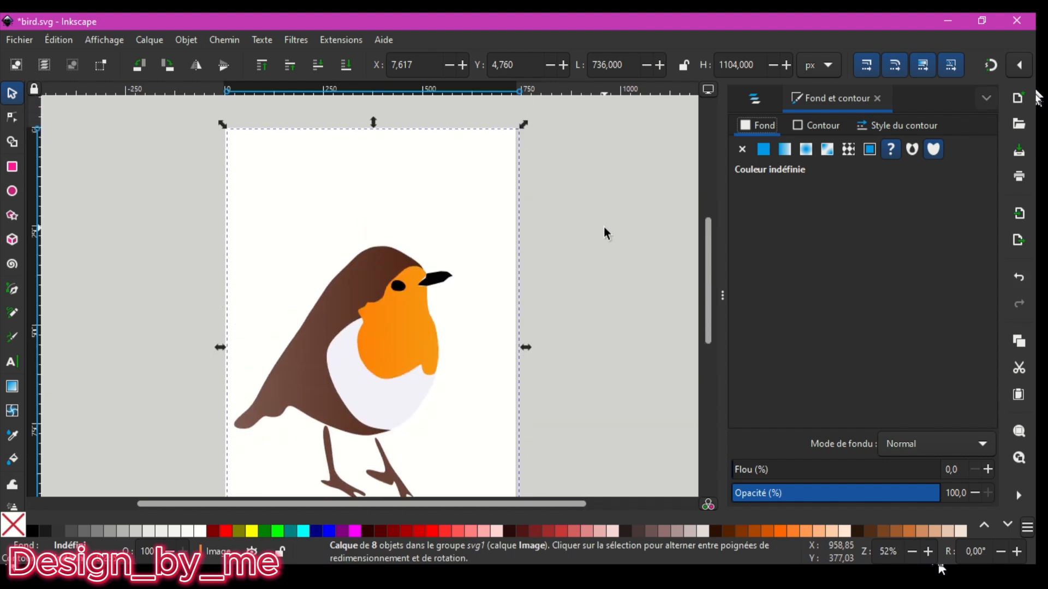
{"action": "left_click", "coordinate": [763, 103]}
{"action": "left_click", "coordinate": [771, 304]}
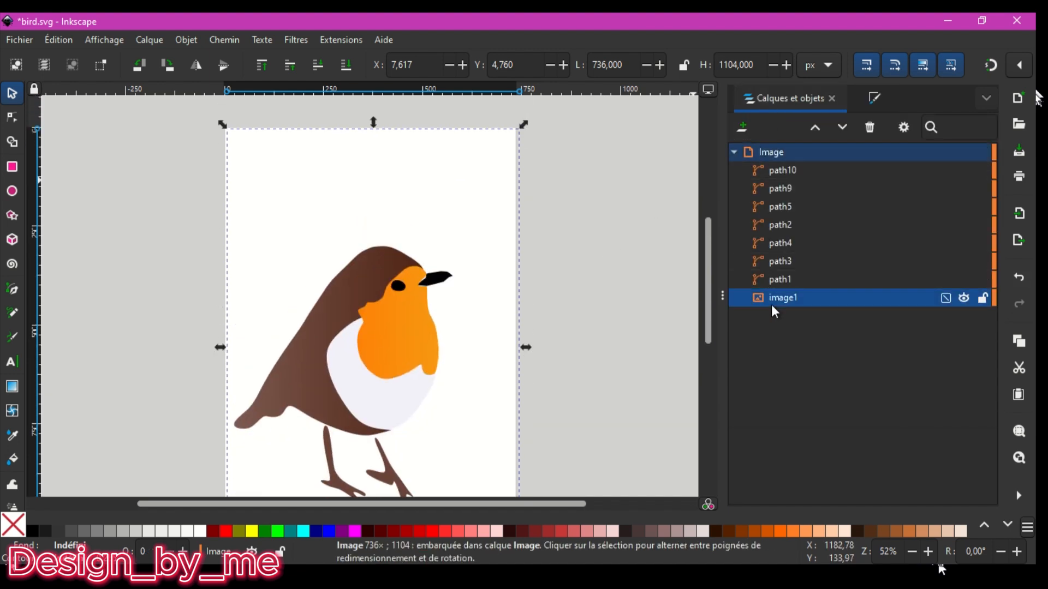
{"action": "left_click", "coordinate": [874, 100]}
{"action": "left_click_drag", "start_coordinate": [778, 489], "coordinate": [926, 497]}
{"action": "scroll", "coordinate": [499, 409], "scroll_direction": "down", "scroll_amount": 3}
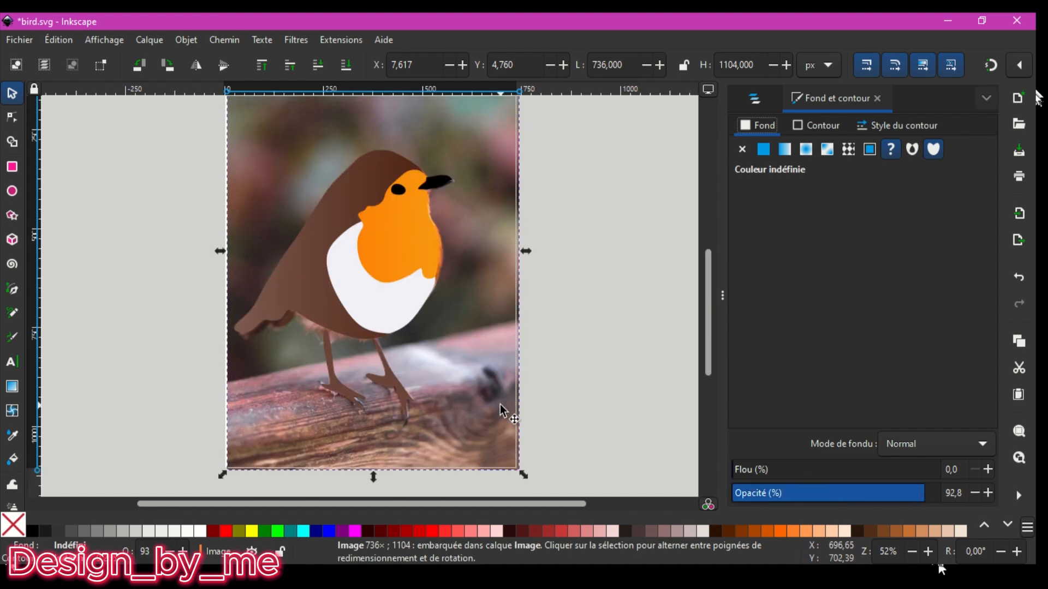
{"action": "scroll", "coordinate": [574, 420], "scroll_direction": "down", "scroll_amount": 1}
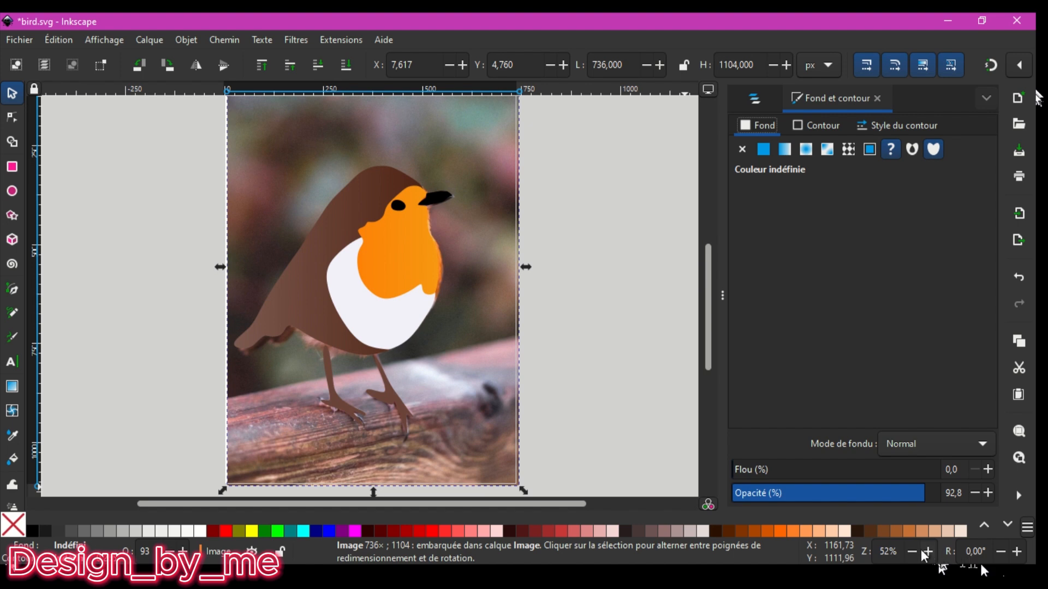
Draw a closed B-spline shape over the log, following its upper edge across the photo and returning along its middle
{"action": "left_click", "coordinate": [927, 551]}
{"action": "left_click", "coordinate": [927, 552]}
{"action": "scroll", "coordinate": [564, 460], "scroll_direction": "down", "scroll_amount": 8}
{"action": "scroll", "coordinate": [563, 460], "scroll_direction": "up", "scroll_amount": 3}
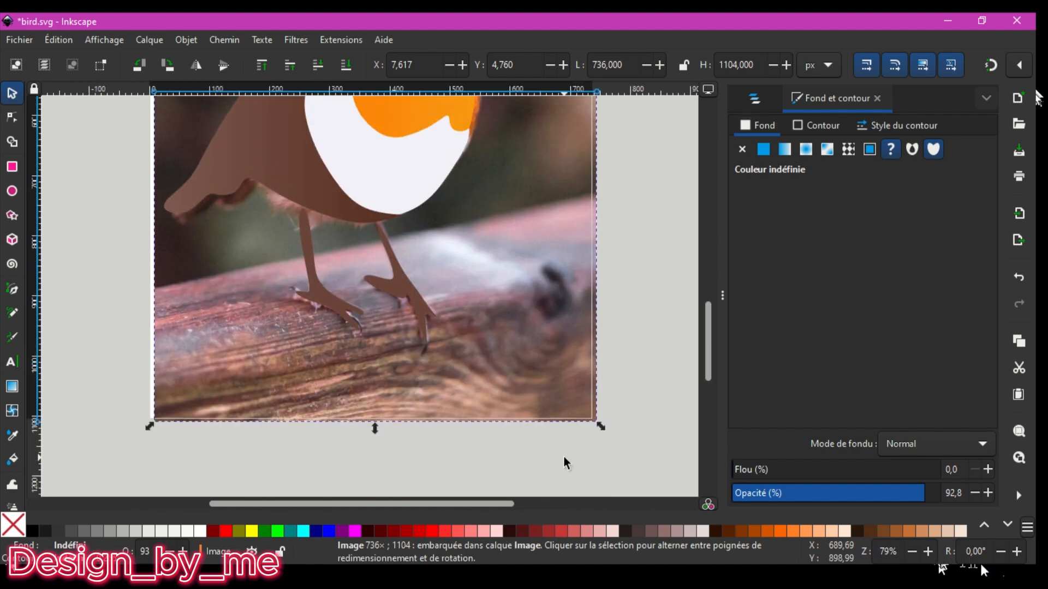
{"action": "left_click", "coordinate": [13, 292]}
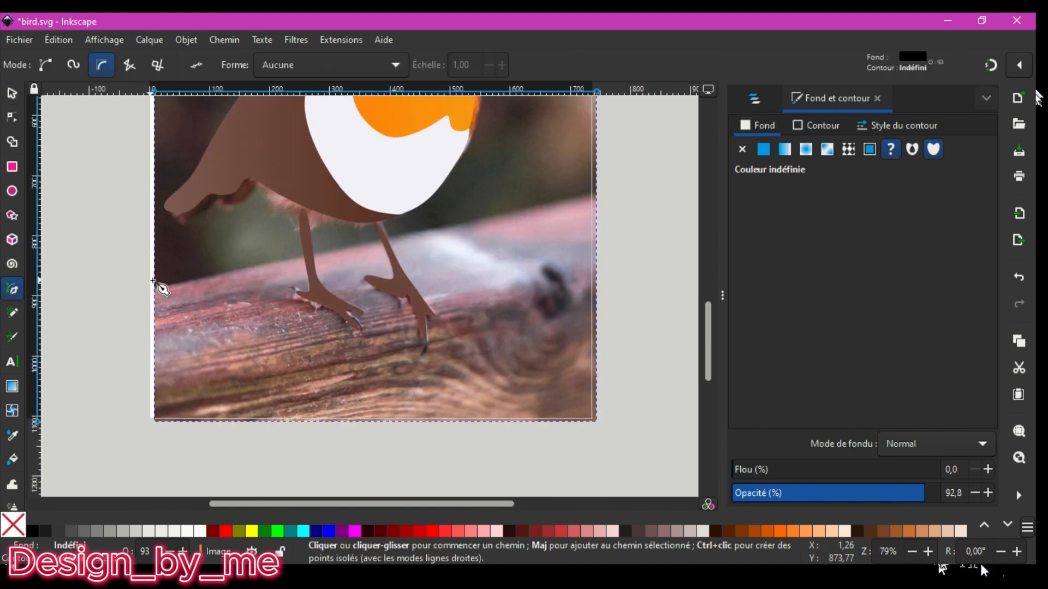
{"action": "left_click", "coordinate": [153, 289]}
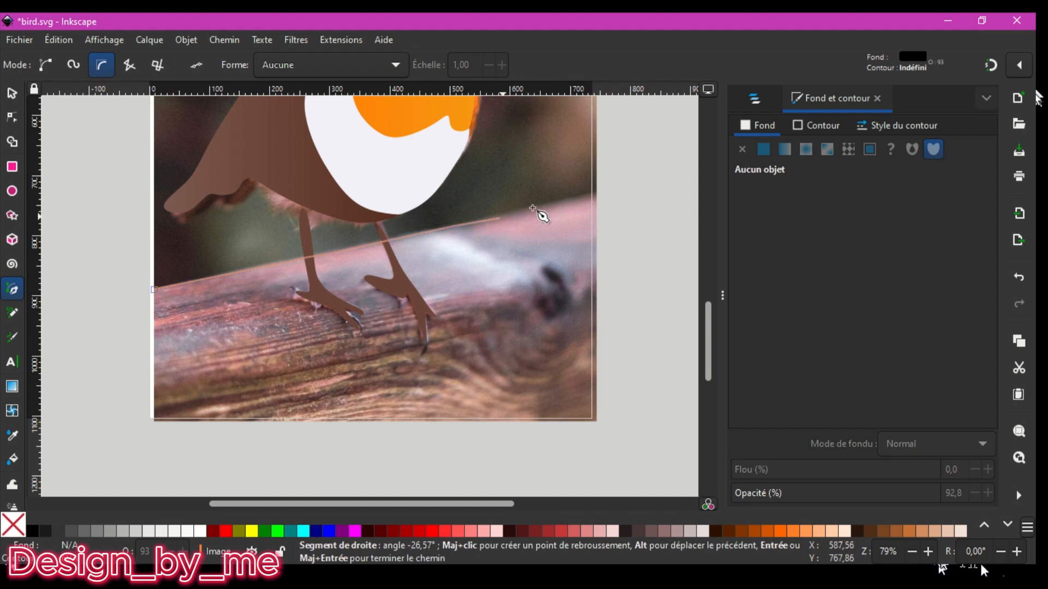
{"action": "left_click", "coordinate": [546, 205]}
{"action": "left_click", "coordinate": [591, 194]}
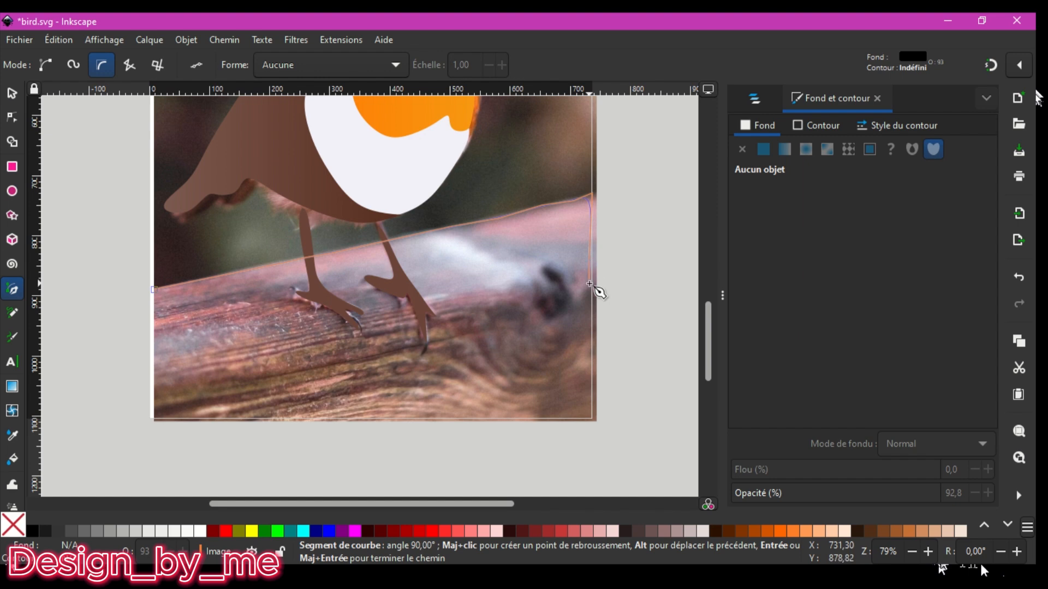
{"action": "left_click", "coordinate": [589, 315]}
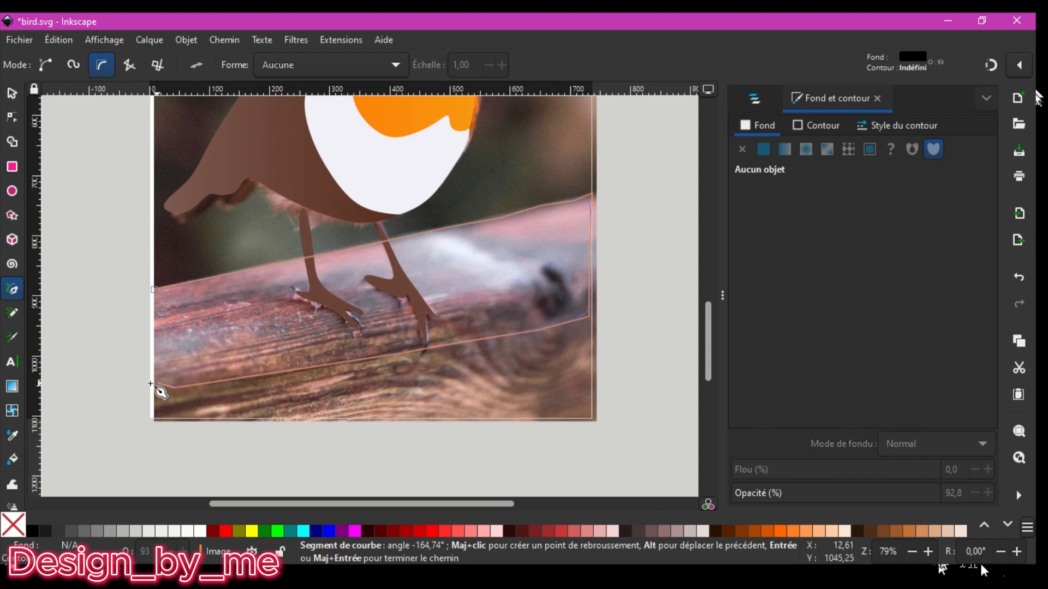
{"action": "left_click", "coordinate": [147, 384]}
{"action": "left_click", "coordinate": [155, 289]}
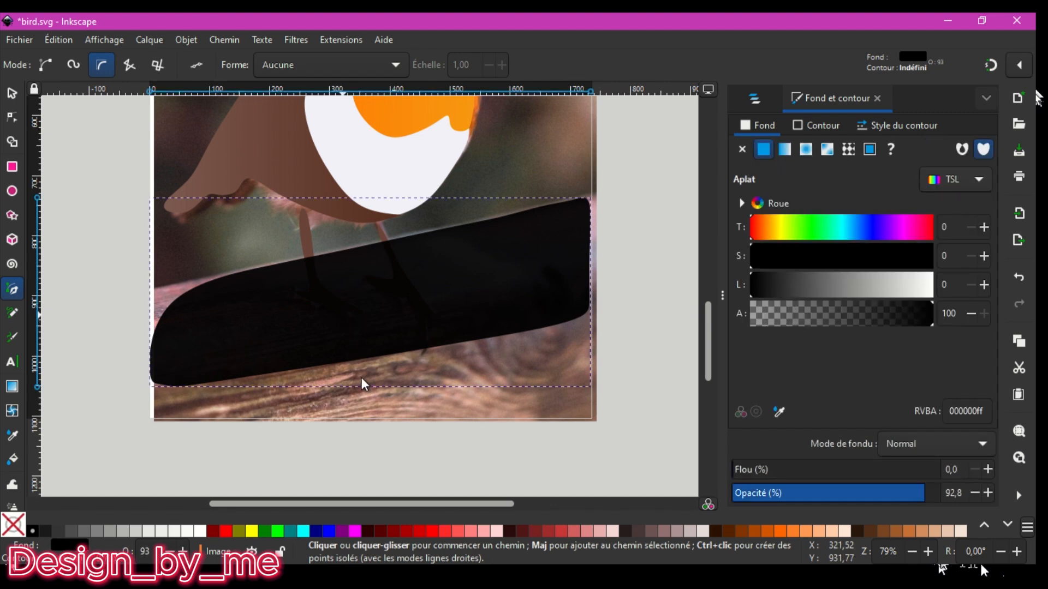
Move the log path below path9 in the Image layer so both legs lie in front of it
{"action": "left_click", "coordinate": [754, 99]}
{"action": "left_click_drag", "start_coordinate": [781, 209], "coordinate": [778, 212]}
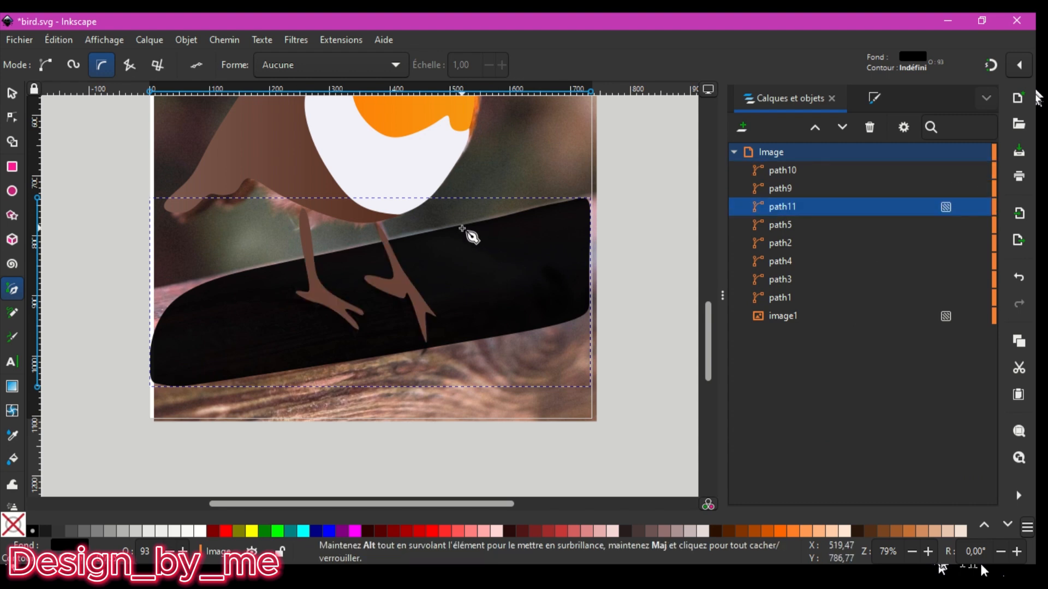
{"action": "left_click", "coordinate": [480, 246]}
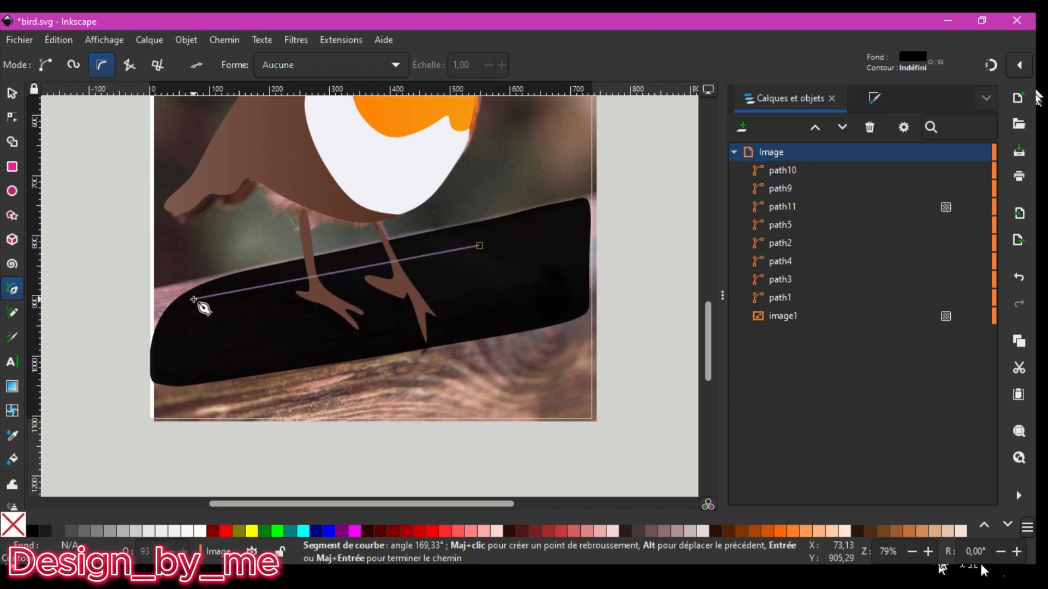
{"action": "key", "text": "Escape"}
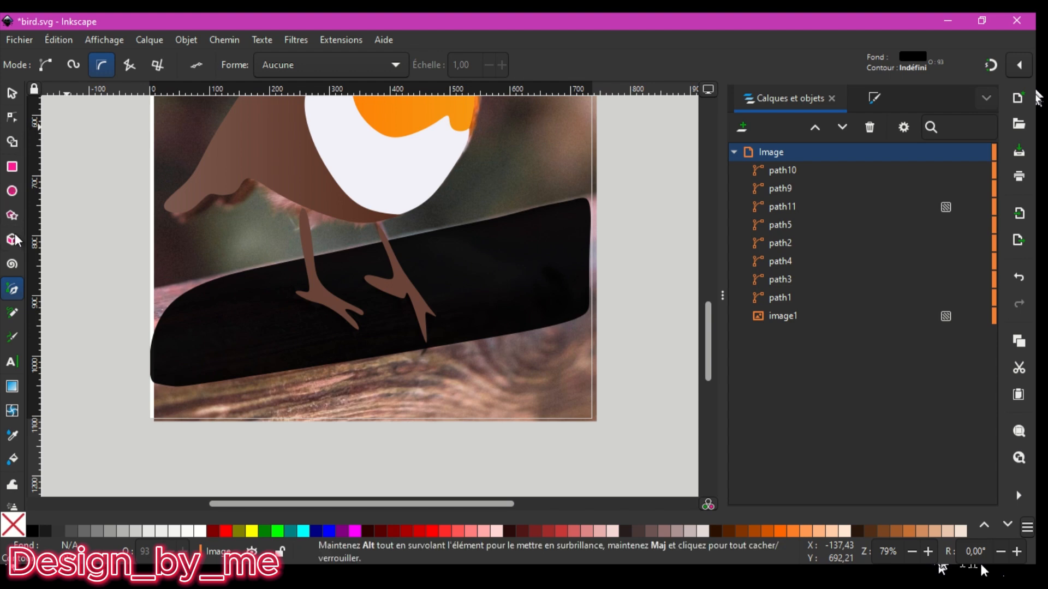
{"action": "left_click", "coordinate": [266, 358]}
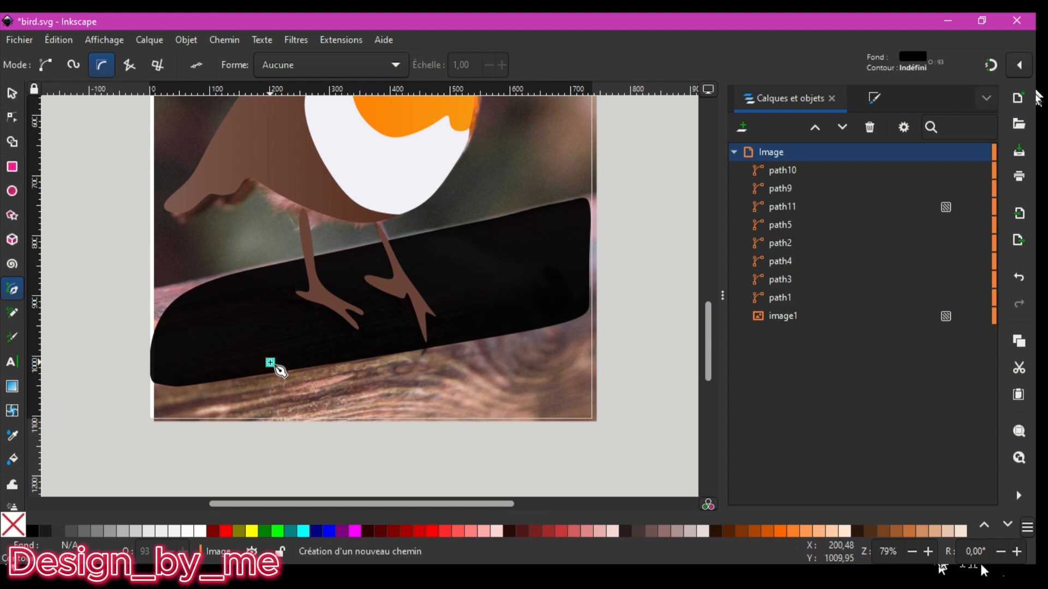
{"action": "key", "text": "Escape"}
Reshape the log path's lower-left end by moving its corner node outward past the photo's edge
{"action": "key", "text": "s"}
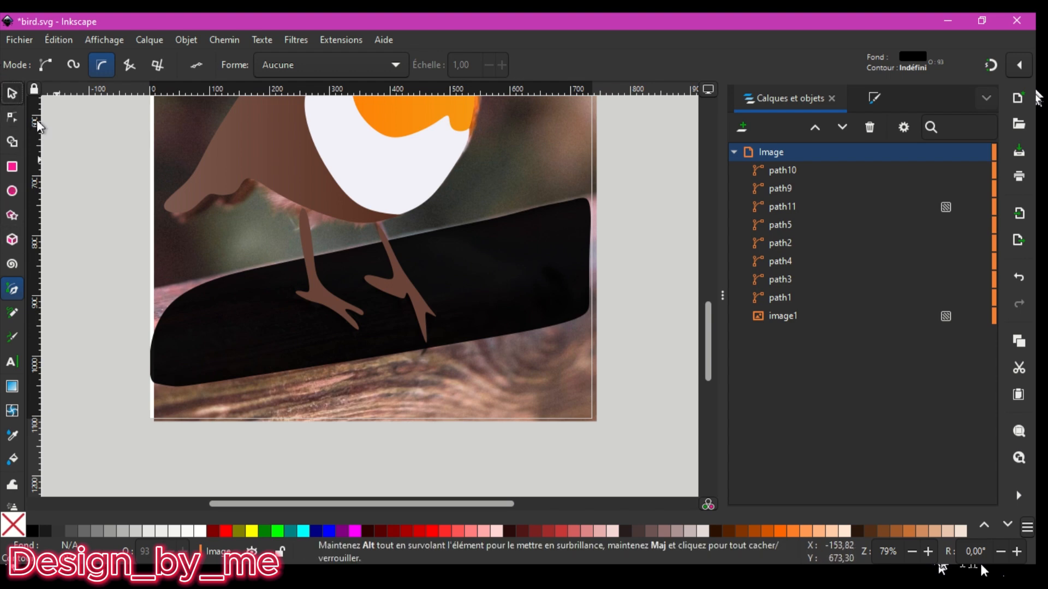
{"action": "left_click", "coordinate": [299, 355]}
{"action": "key", "text": "n"}
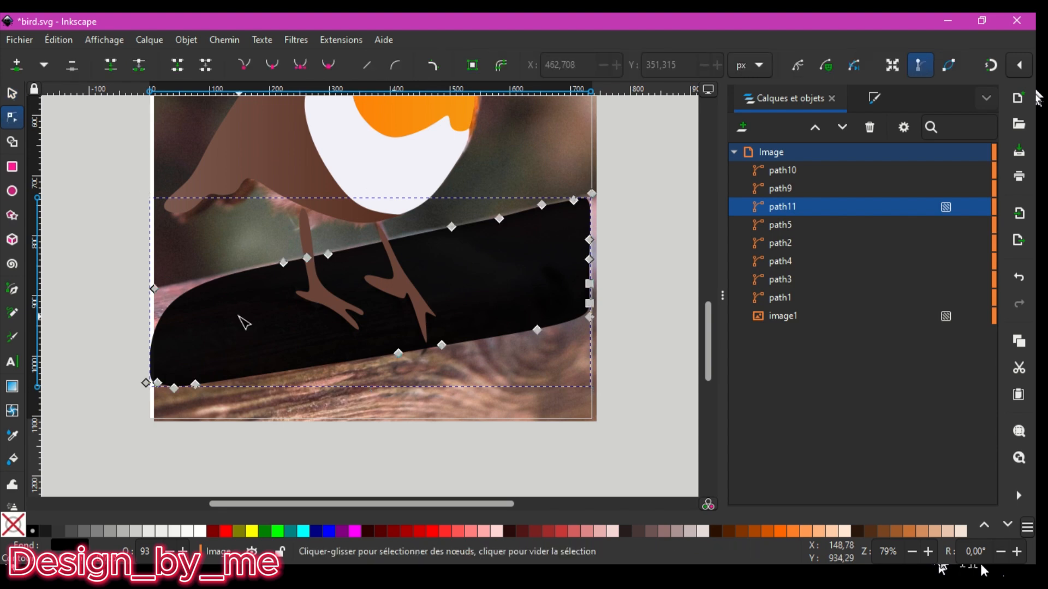
{"action": "left_click", "coordinate": [151, 287]}
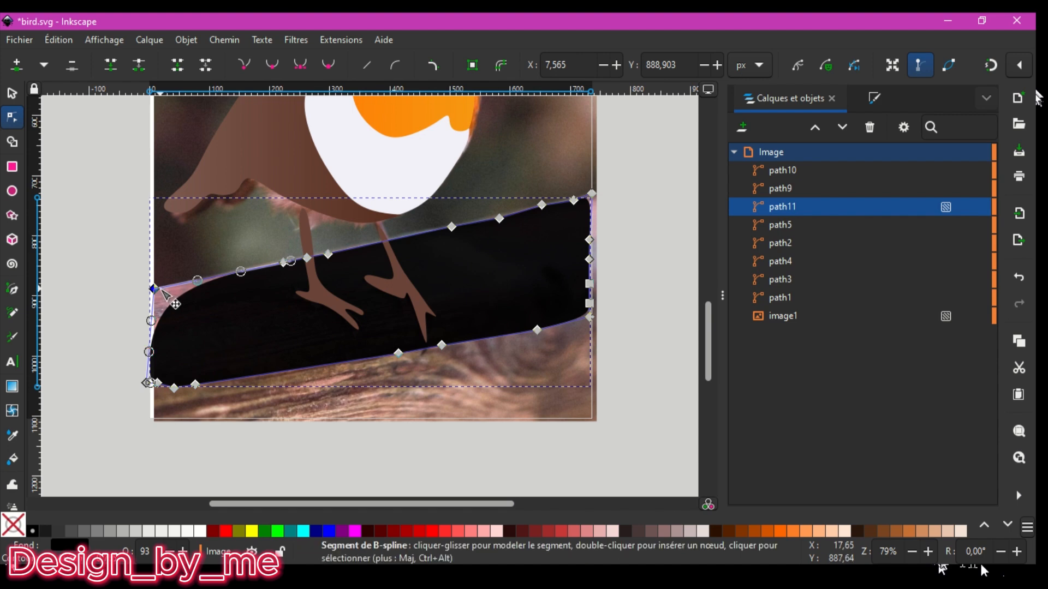
{"action": "left_click_drag", "start_coordinate": [158, 383], "coordinate": [122, 353]}
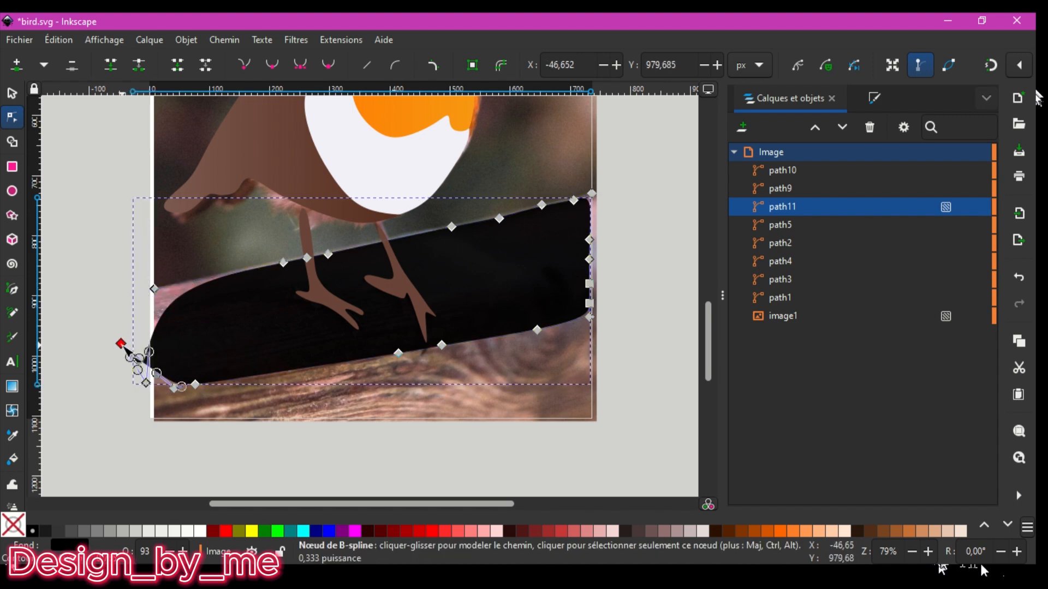
{"action": "left_click", "coordinate": [574, 264]}
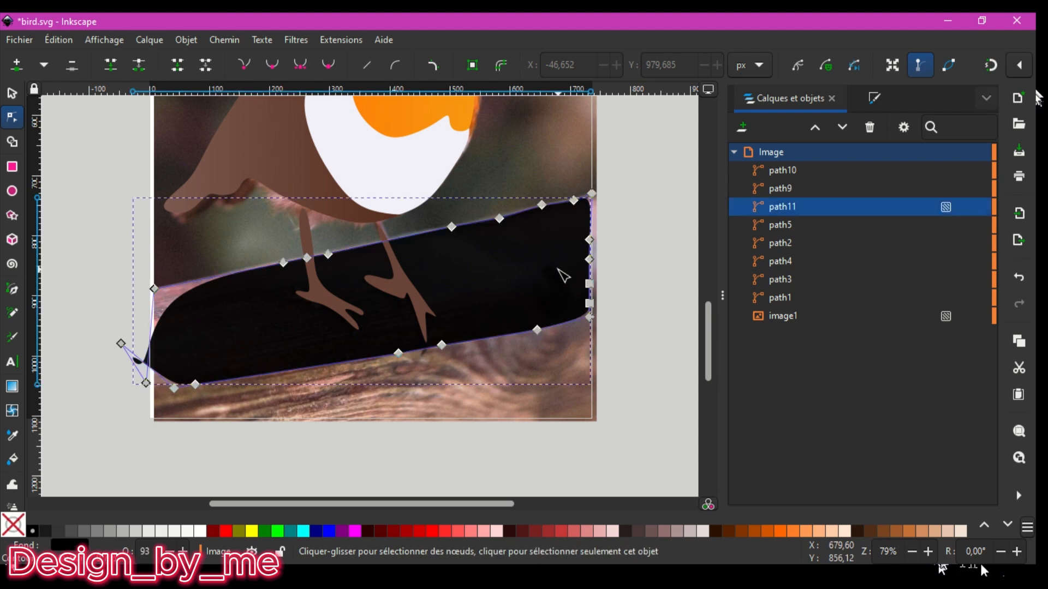
Fill the log path with colour 724f4bed sampled from the wood, convert the fill to a radial gradient and set opacity to 100%
{"action": "left_click", "coordinate": [873, 100]}
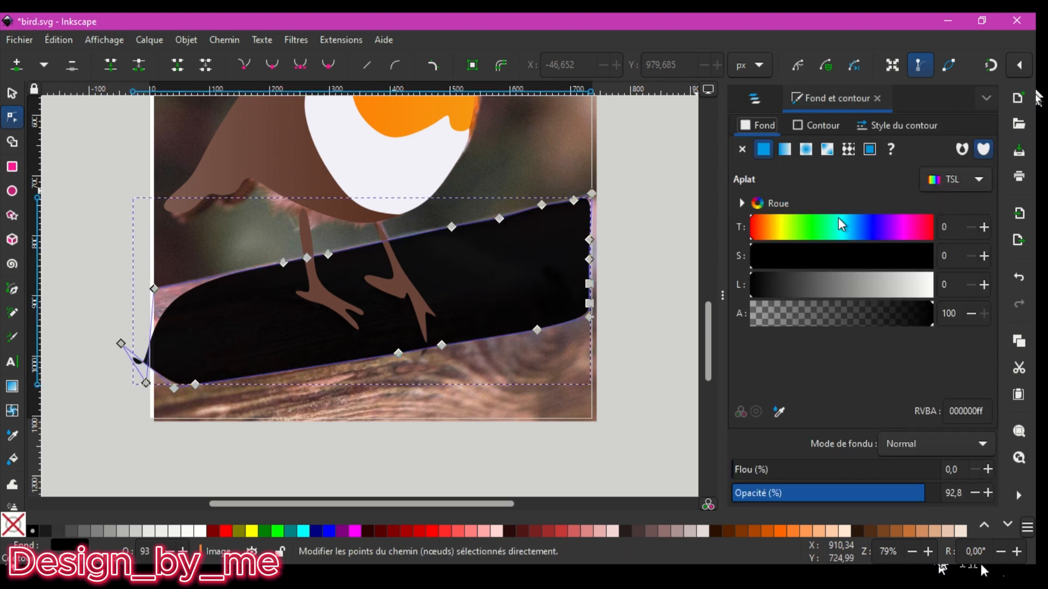
{"action": "left_click", "coordinate": [780, 412]}
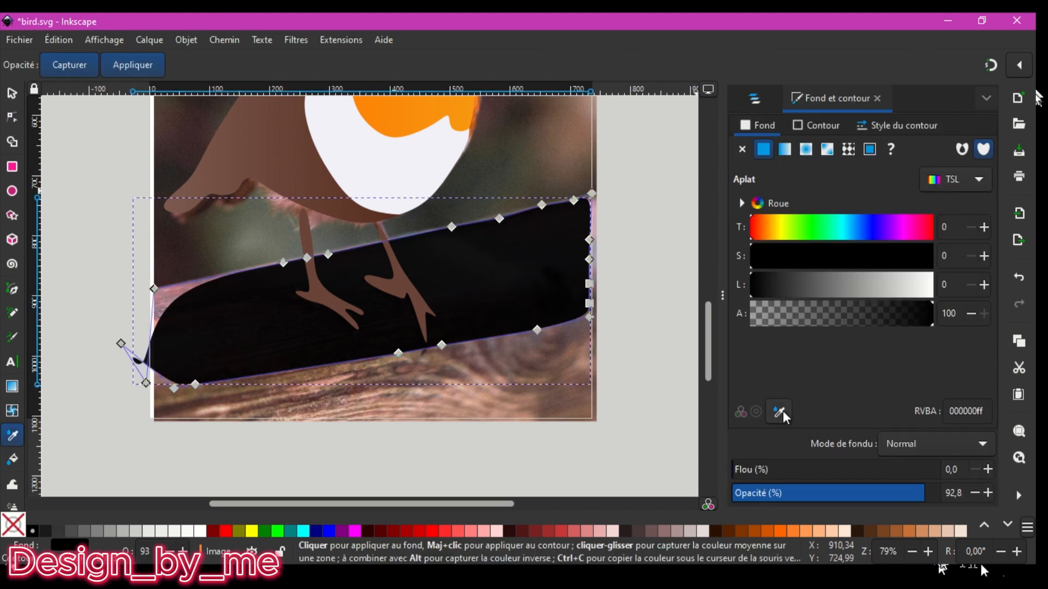
{"action": "left_click", "coordinate": [493, 375]}
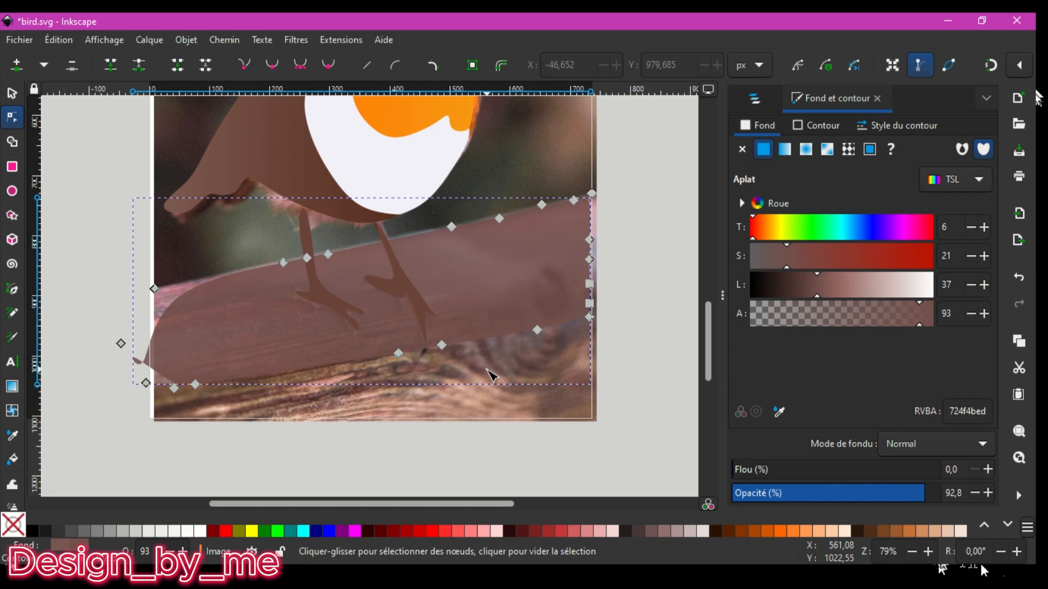
{"action": "left_click", "coordinate": [805, 149]}
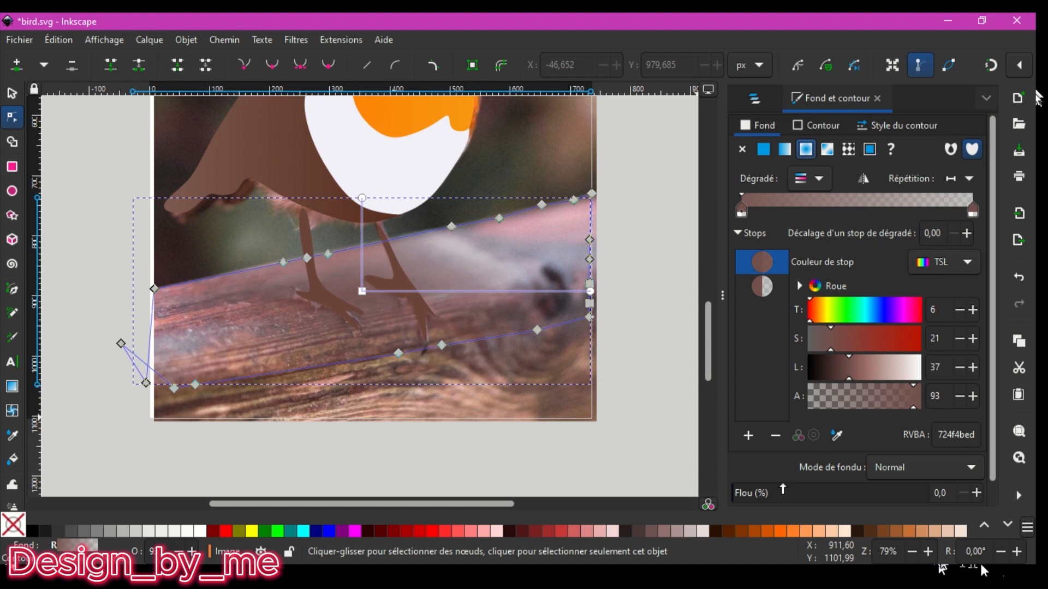
{"action": "scroll", "coordinate": [784, 338], "scroll_direction": "down", "scroll_amount": 1}
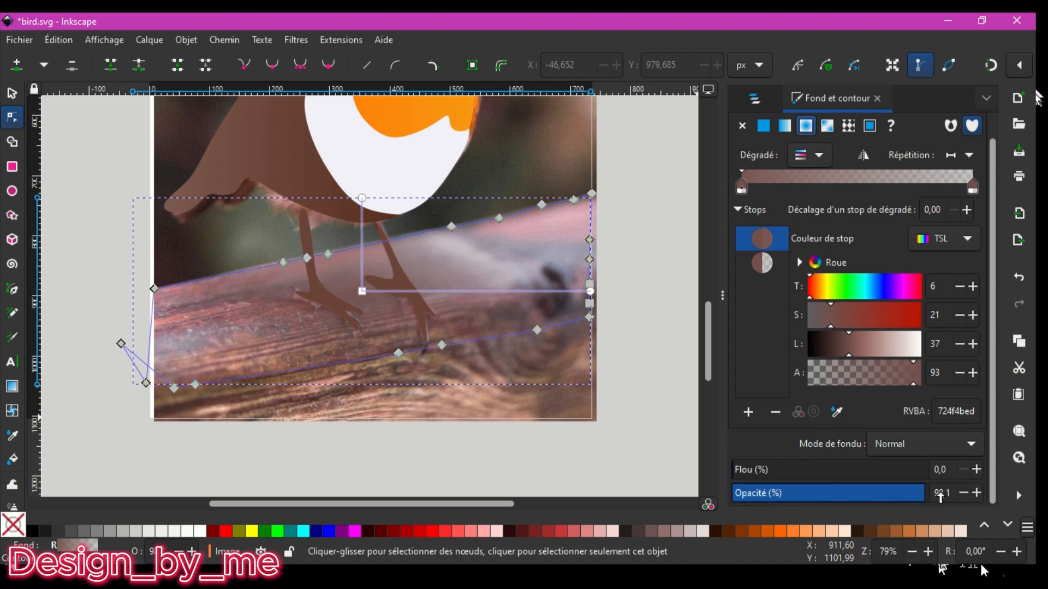
{"action": "left_click_drag", "start_coordinate": [915, 493], "coordinate": [943, 491]}
Set the log gradient's first stop to 764938ed and its end stop to 522d26ec, both sampled from the wood in the photo
{"action": "left_click", "coordinate": [836, 412]}
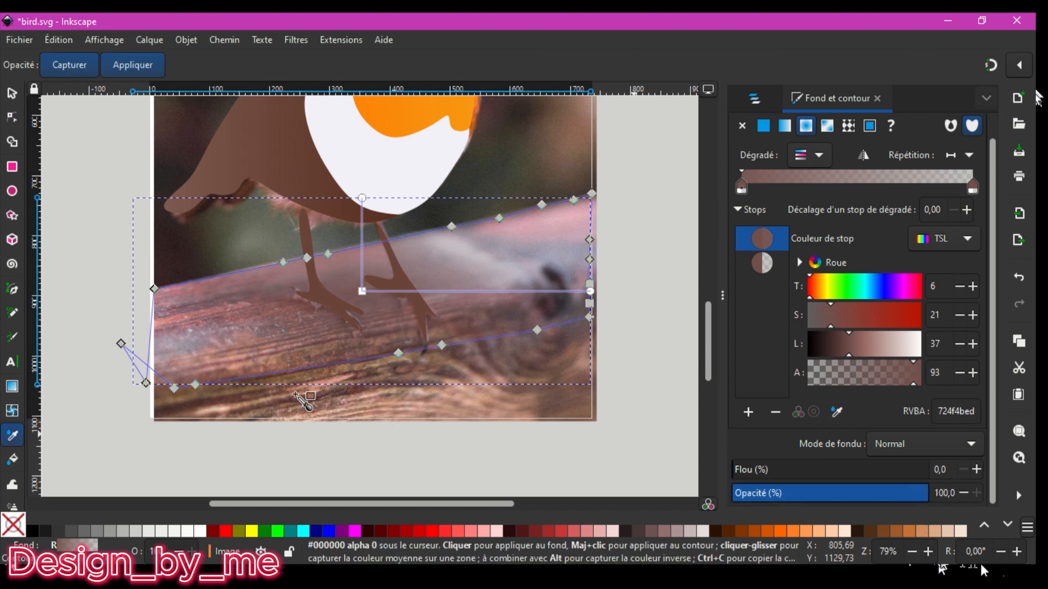
{"action": "left_click", "coordinate": [304, 386]}
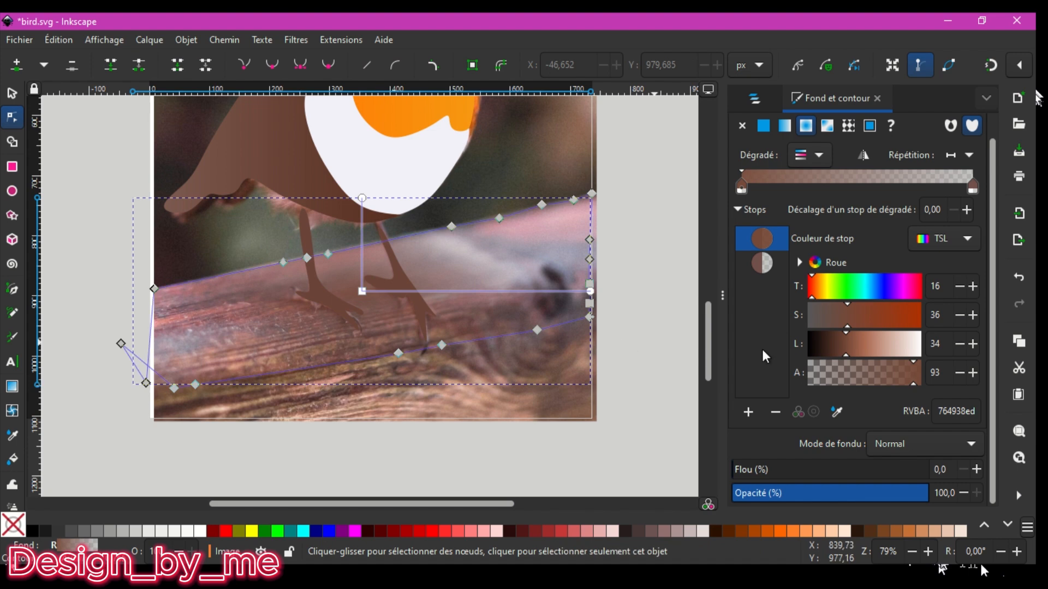
{"action": "left_click", "coordinate": [762, 263]}
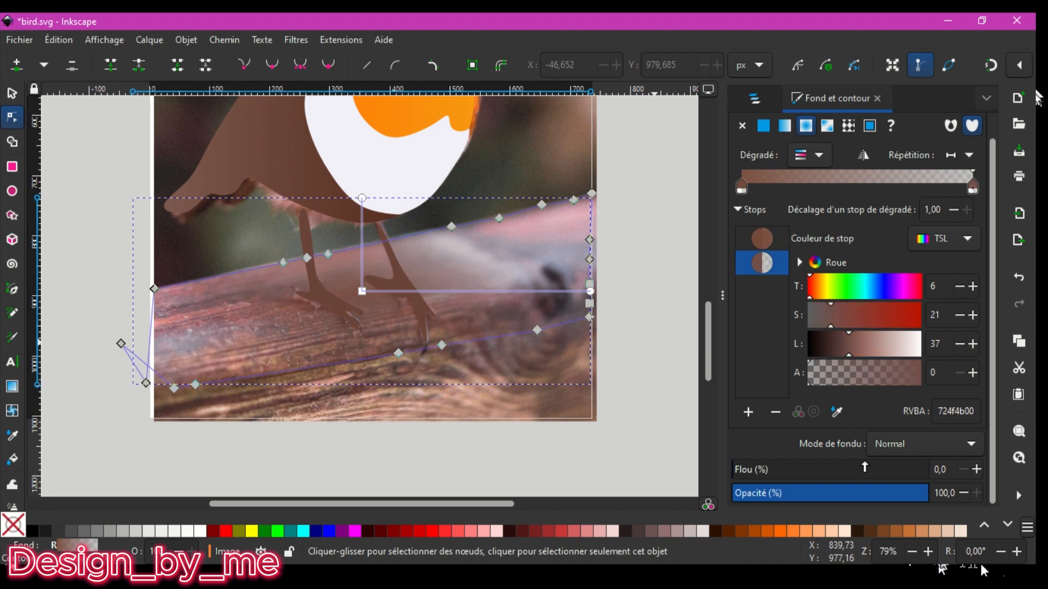
{"action": "left_click", "coordinate": [836, 412]}
{"action": "left_click", "coordinate": [553, 308]}
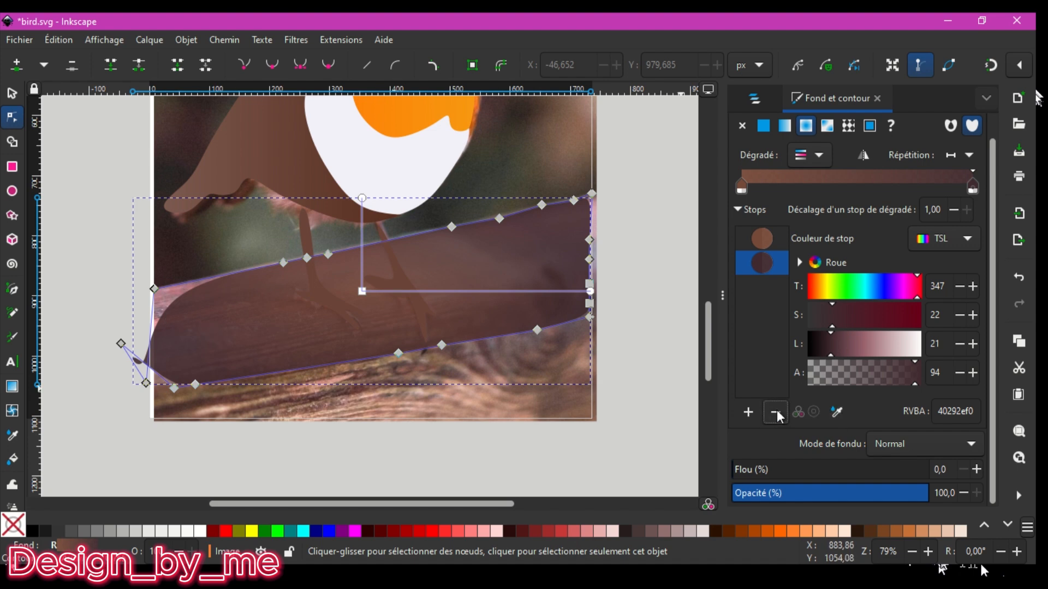
{"action": "left_click", "coordinate": [838, 412]}
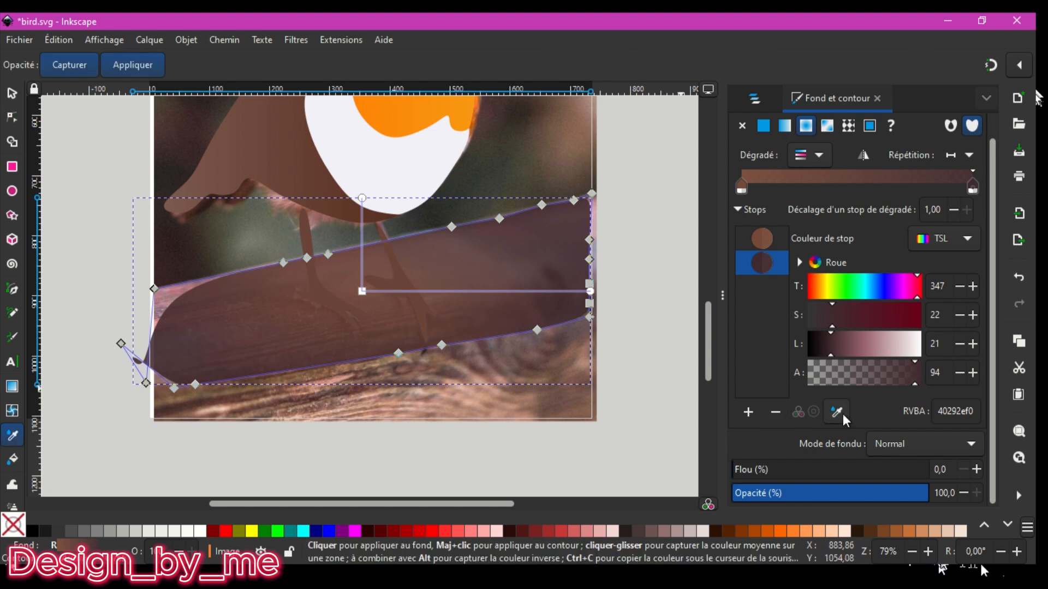
{"action": "left_click", "coordinate": [283, 402]}
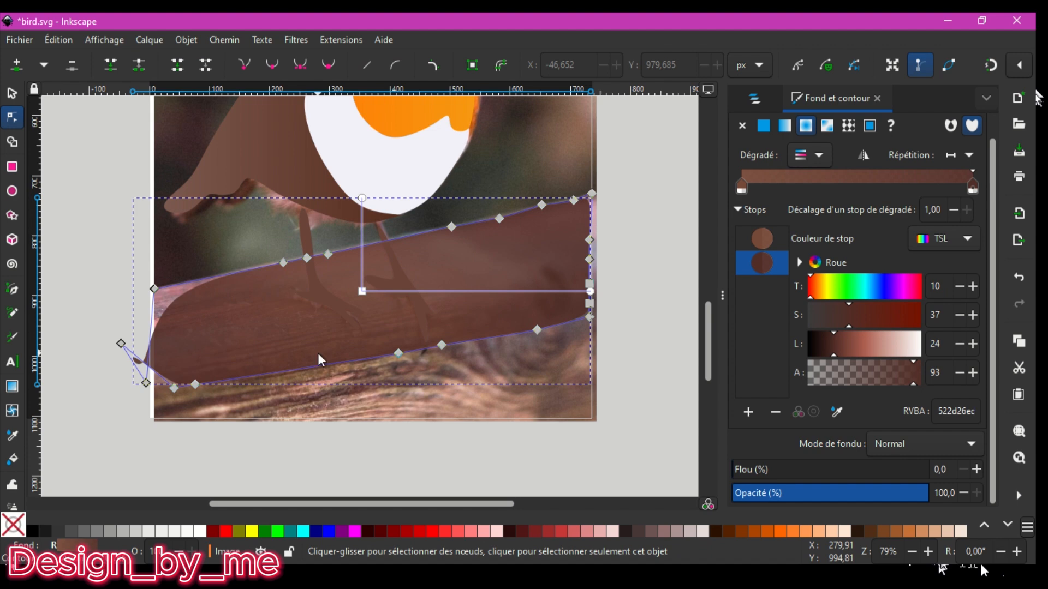
Try the log path between path10 and path9 in the Image layer, and delete it
{"action": "left_click", "coordinate": [754, 98]}
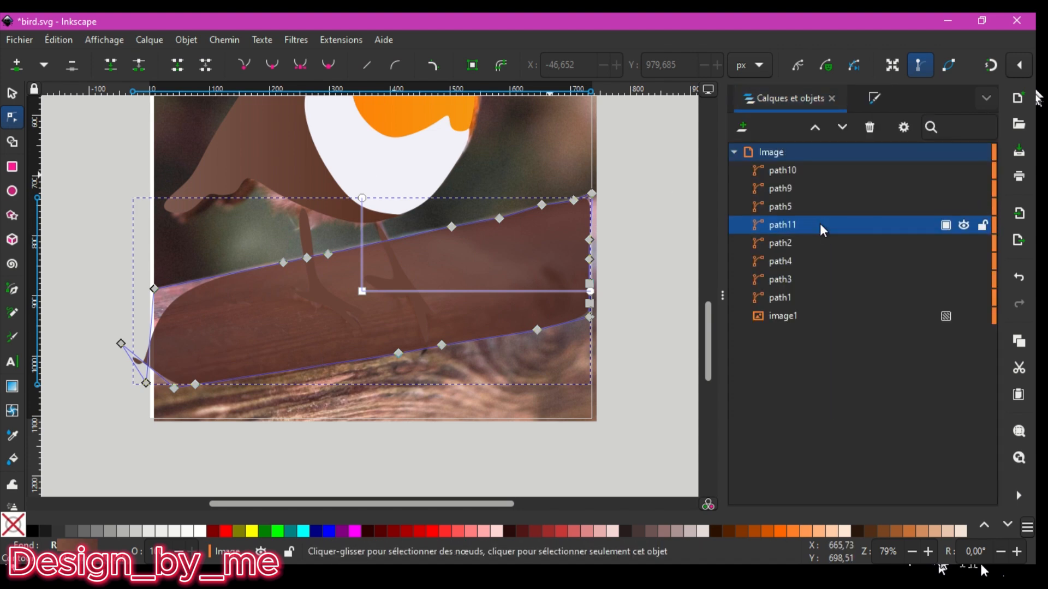
{"action": "left_click_drag", "start_coordinate": [820, 224], "coordinate": [816, 180]}
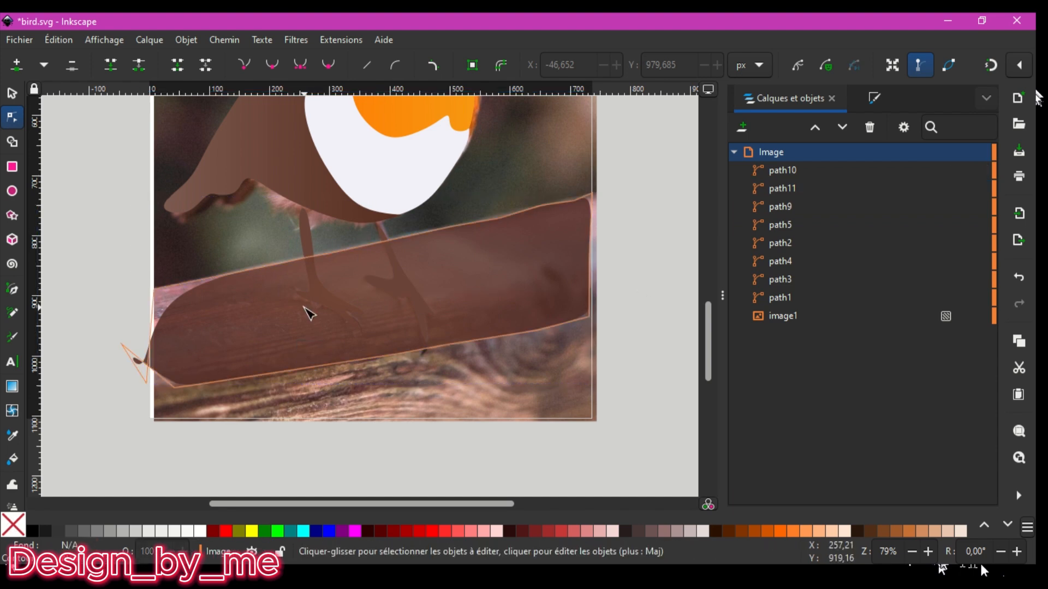
{"action": "left_click", "coordinate": [14, 95]}
{"action": "key", "text": "Delete"}
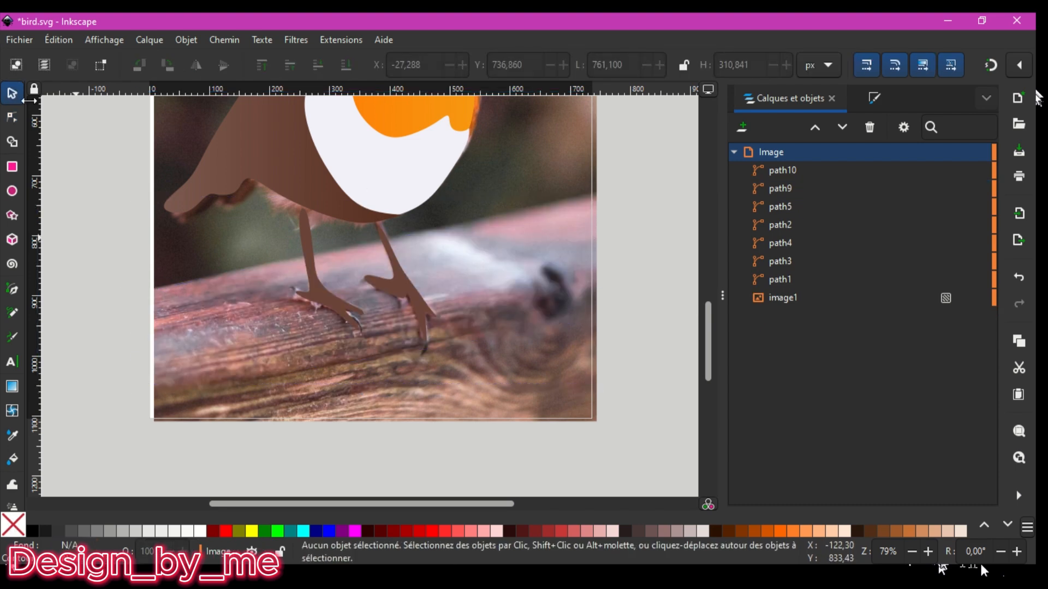
Draw a slimmer closed B-spline log shape across the photo's width, passing under the bird's feet
{"action": "left_click", "coordinate": [13, 288]}
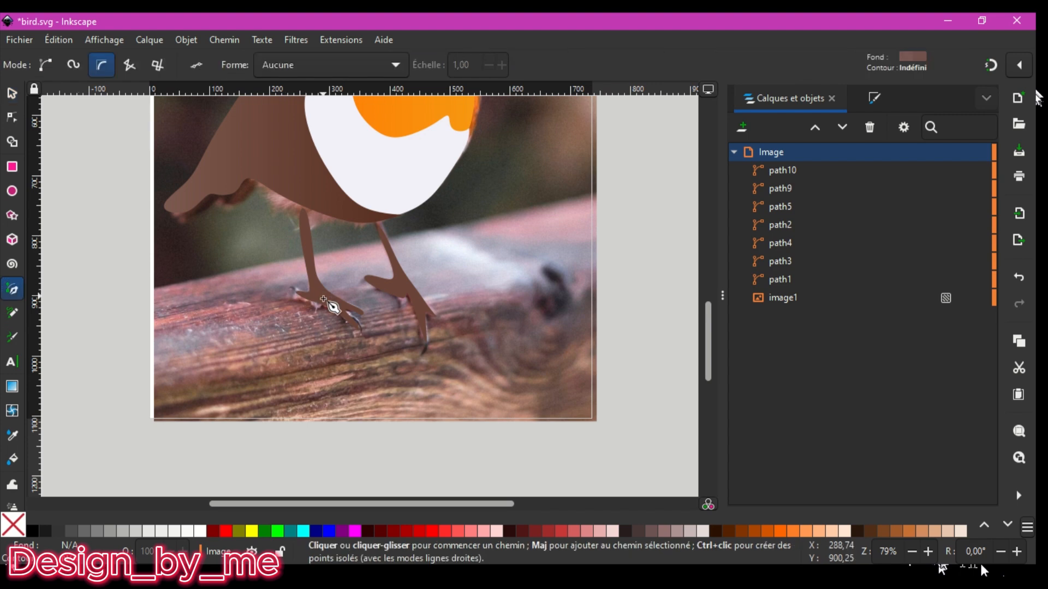
{"action": "left_click", "coordinate": [325, 307]}
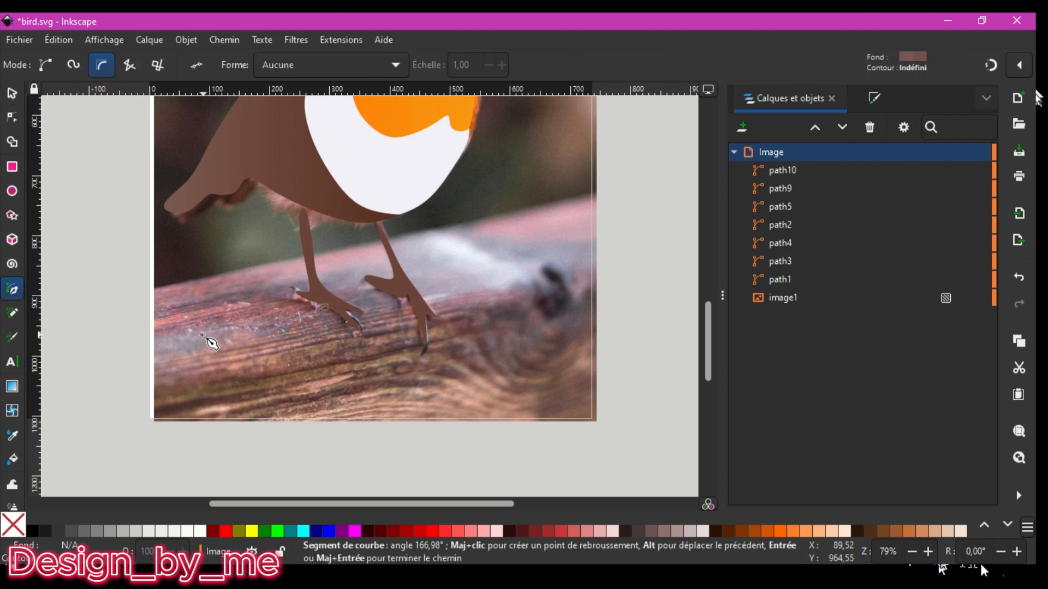
{"action": "left_click", "coordinate": [158, 366]}
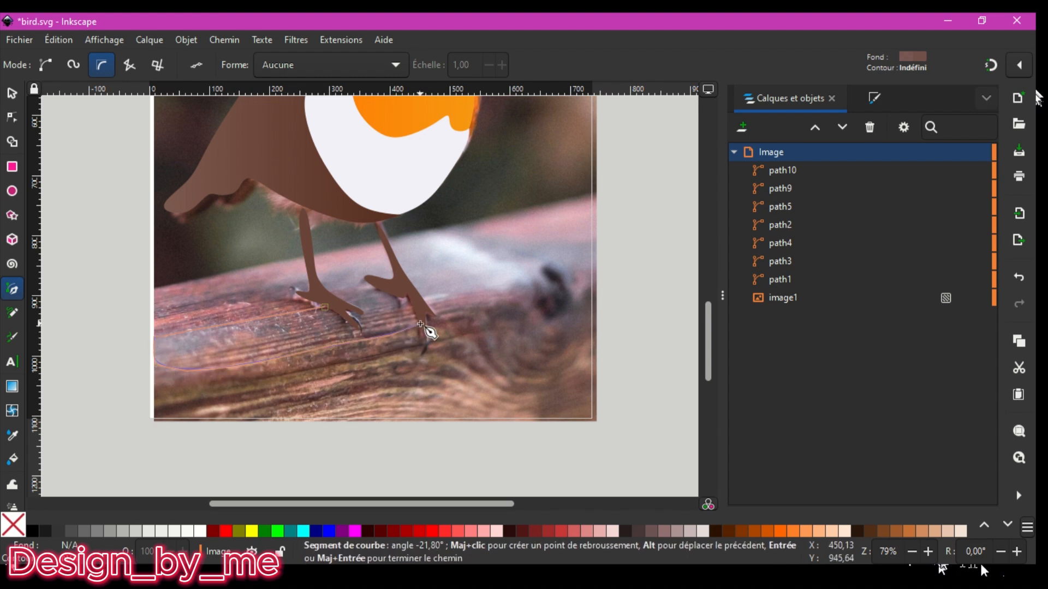
{"action": "left_click", "coordinate": [500, 308]}
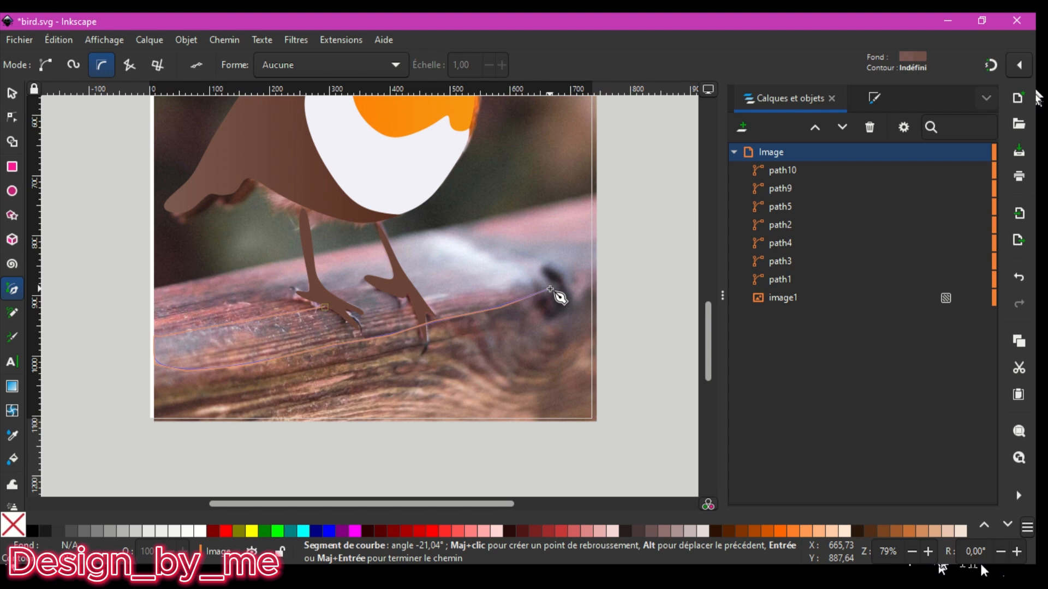
{"action": "left_click", "coordinate": [587, 273]}
{"action": "left_click", "coordinate": [590, 261]}
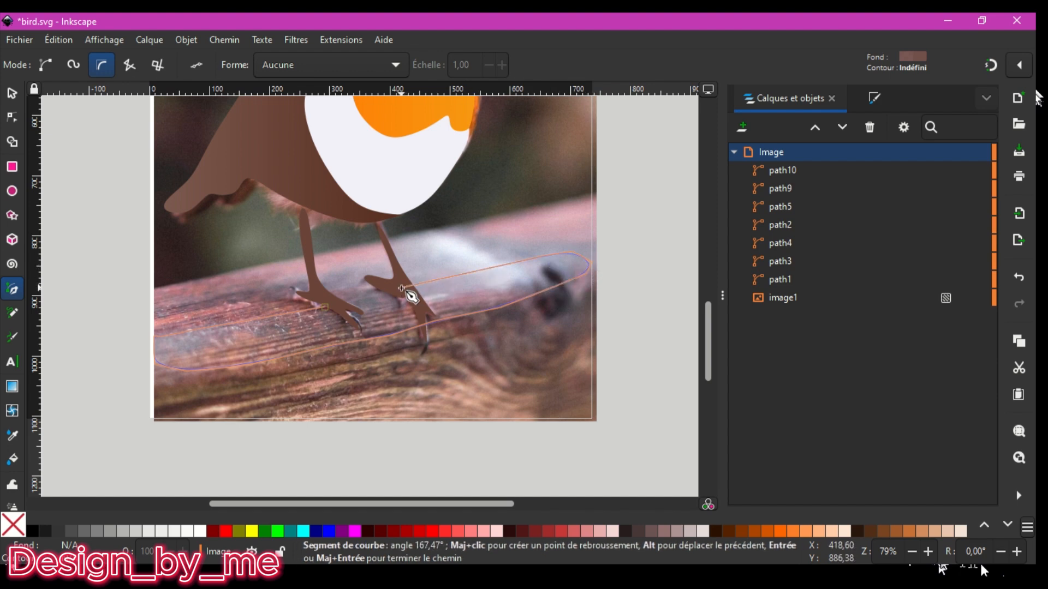
{"action": "left_click", "coordinate": [324, 309]}
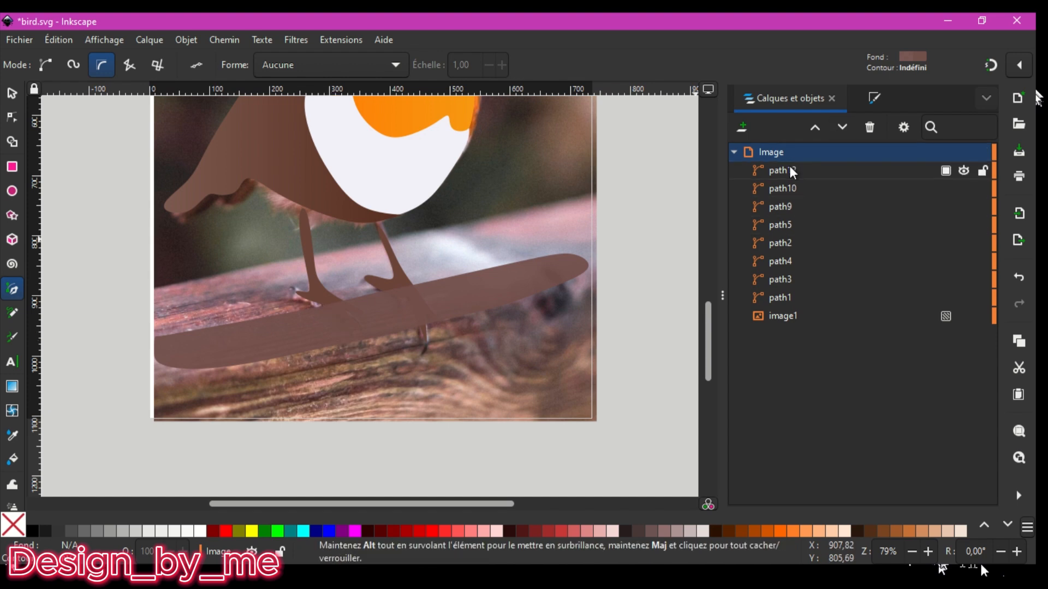
Move the log path path12 below path9 in the Image layer so it sits behind both legs
{"action": "left_click_drag", "start_coordinate": [790, 168], "coordinate": [794, 214]}
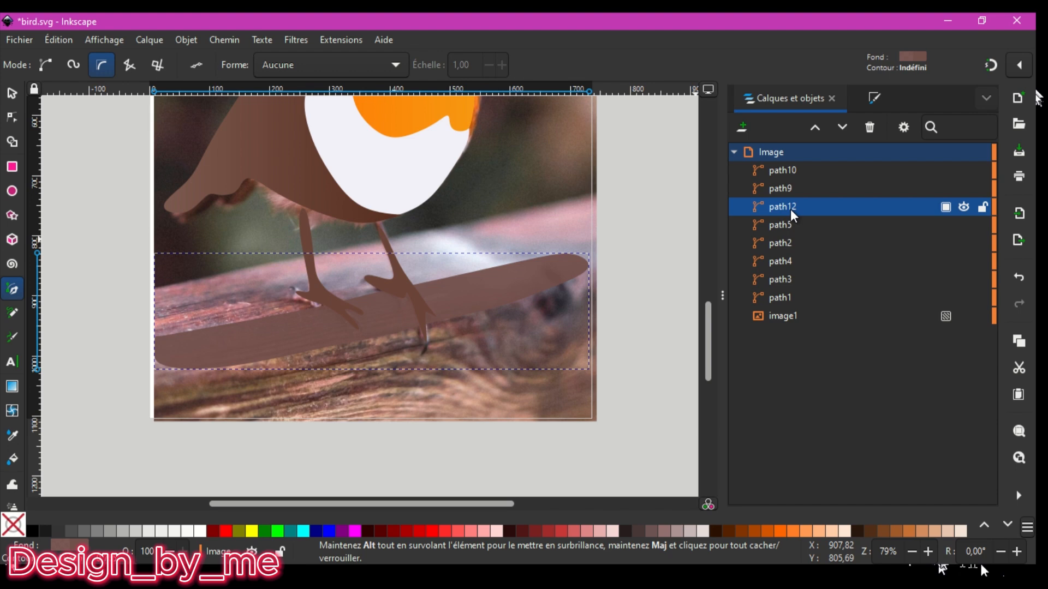
{"action": "double_click", "coordinate": [298, 318]}
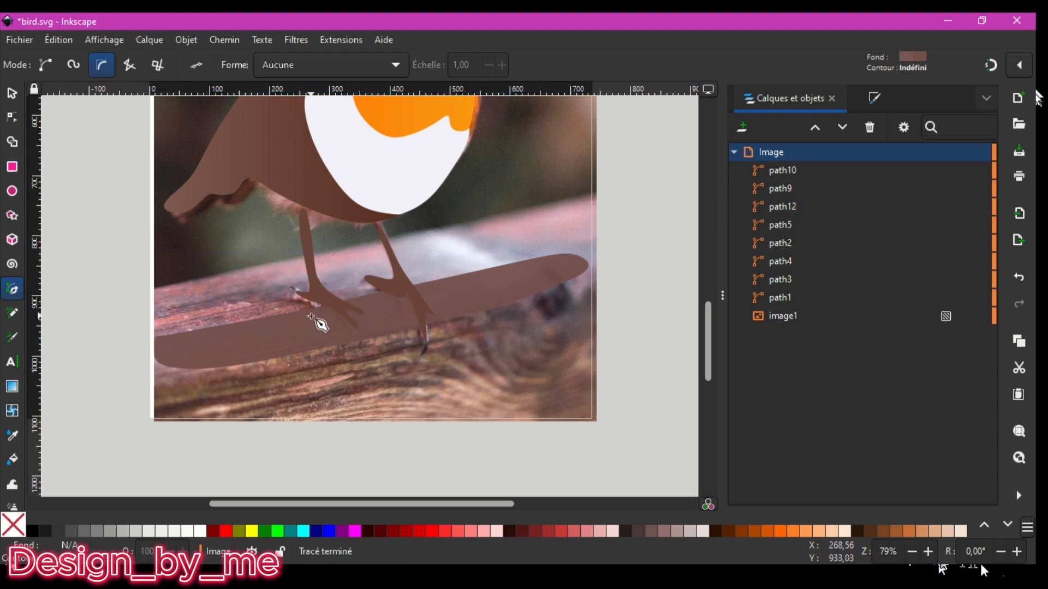
Reshape the log by moving the nodes along its upper edge upward, bulging the outline above the bird's feet
{"action": "key", "text": "n"}
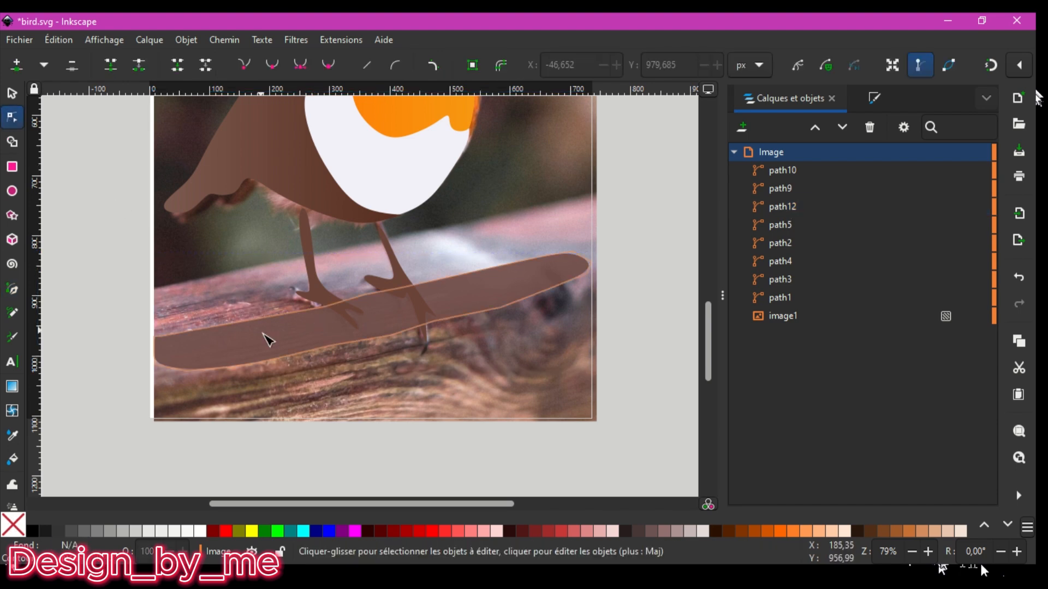
{"action": "left_click", "coordinate": [269, 342]}
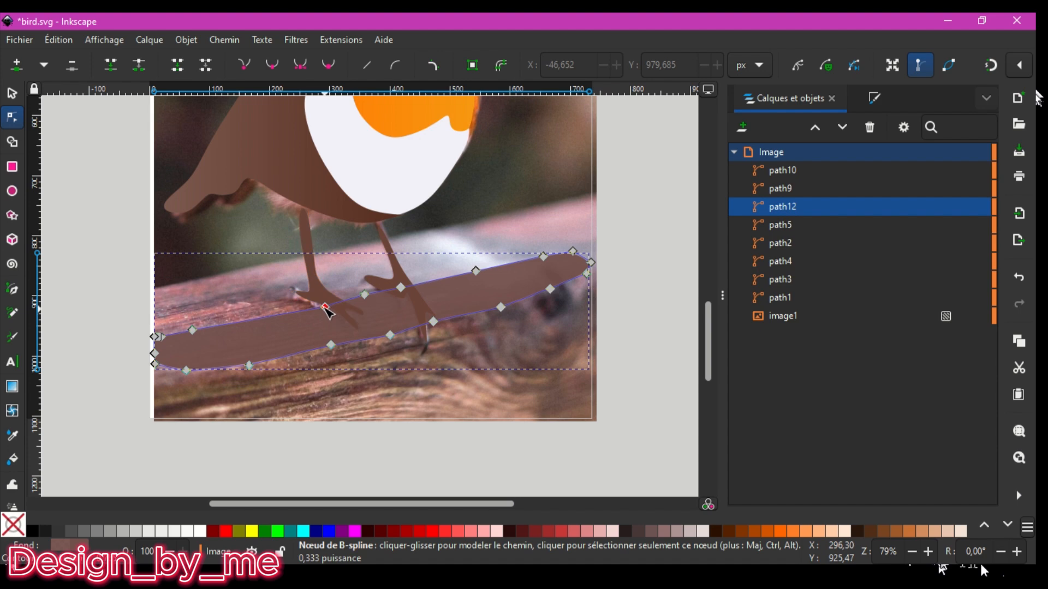
{"action": "left_click_drag", "start_coordinate": [329, 312], "coordinate": [322, 305]}
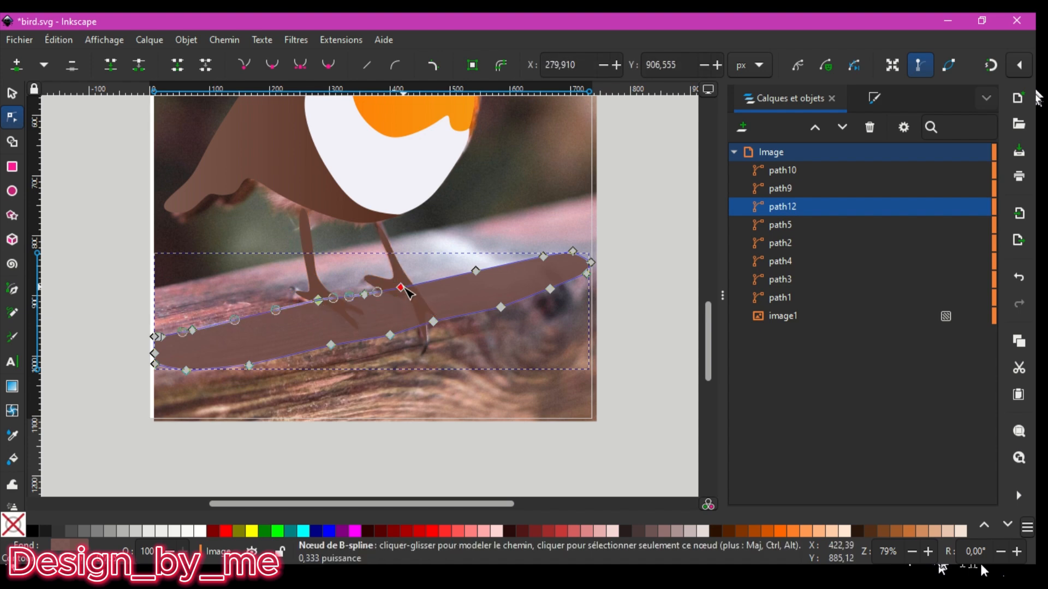
{"action": "left_click_drag", "start_coordinate": [409, 294], "coordinate": [396, 277]}
{"action": "left_click_drag", "start_coordinate": [323, 306], "coordinate": [360, 278]}
{"action": "left_click", "coordinate": [366, 295]}
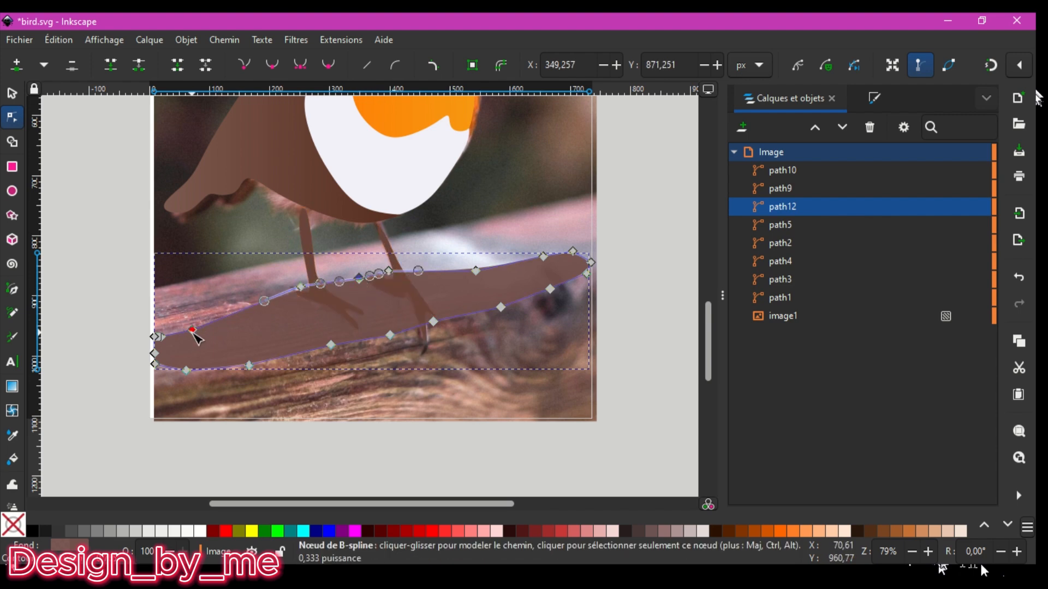
{"action": "left_click_drag", "start_coordinate": [193, 331], "coordinate": [187, 312]}
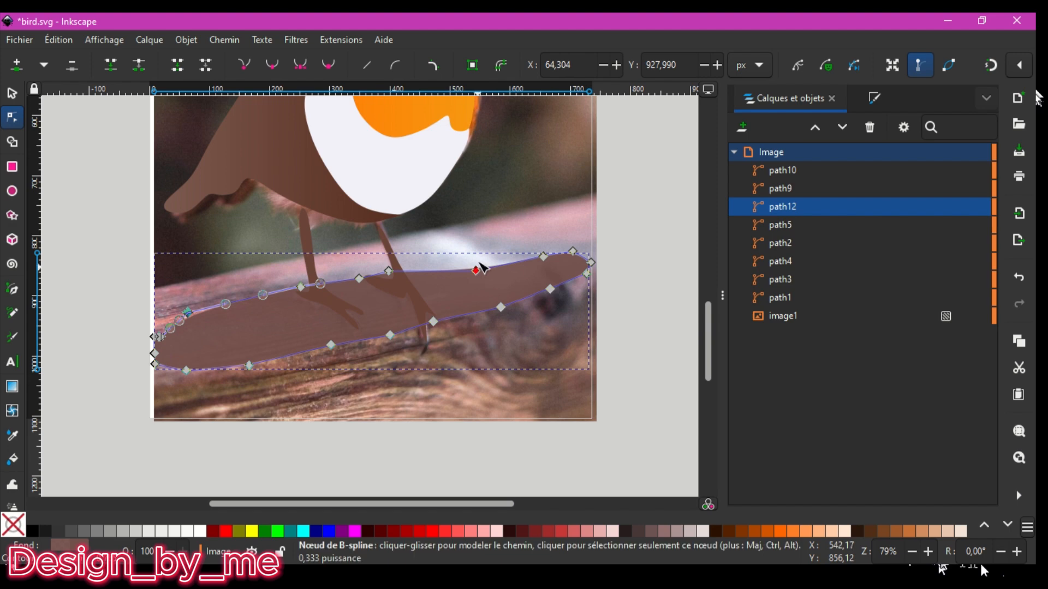
{"action": "left_click_drag", "start_coordinate": [476, 270], "coordinate": [479, 259]}
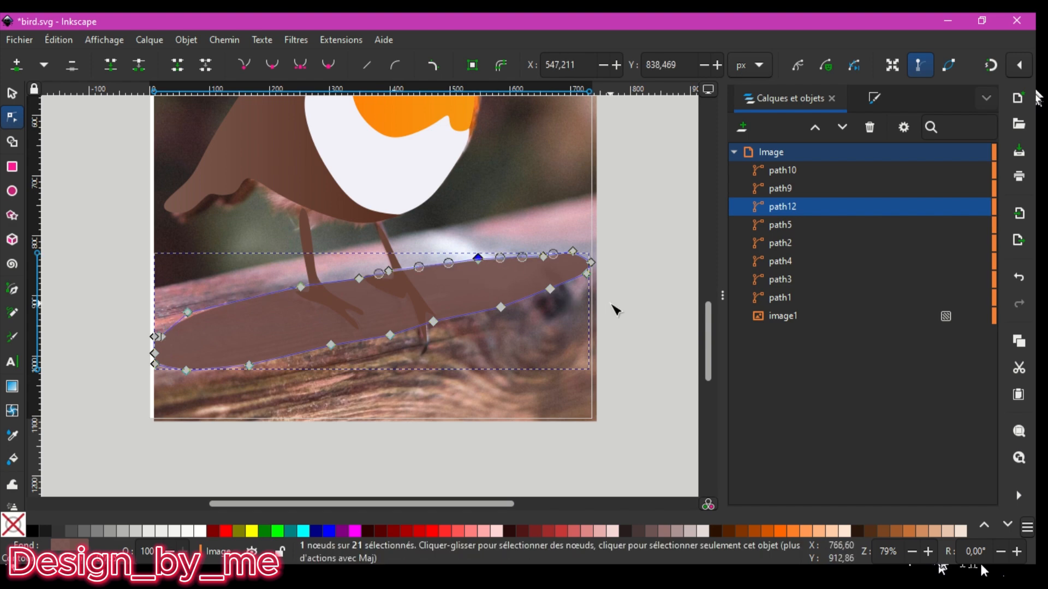
{"action": "key", "text": "Escape"}
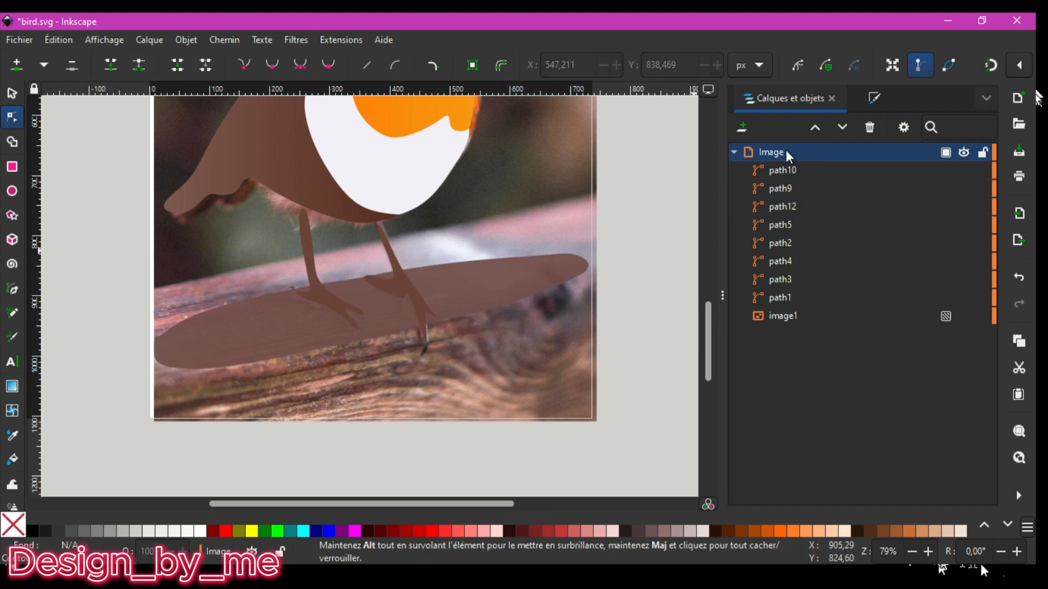
Change the log path's fill to black, 000000ed, by setting its lightness to 0
{"action": "left_click", "coordinate": [410, 320]}
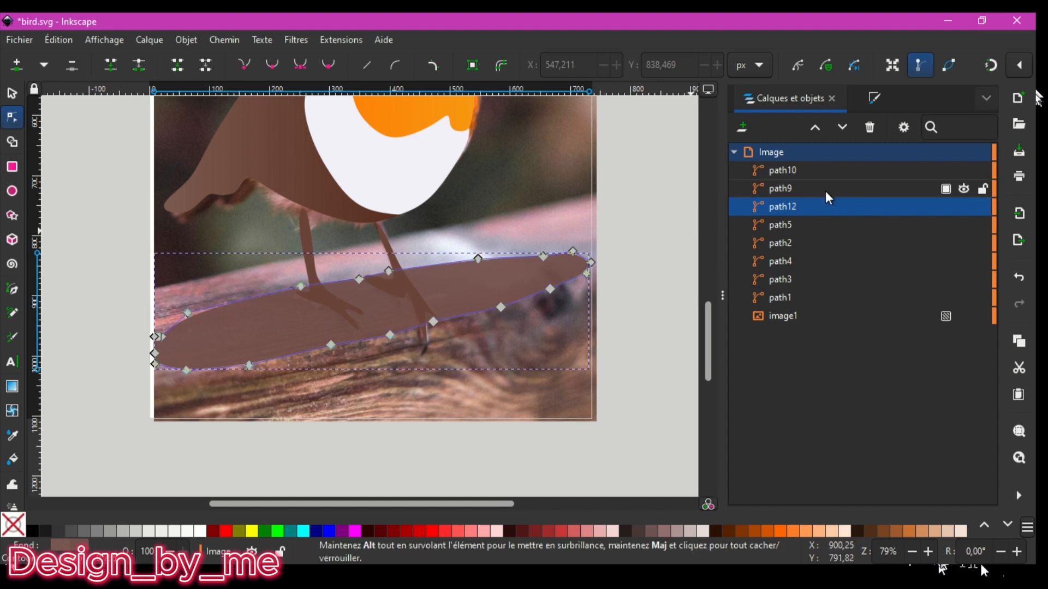
{"action": "mouse_move", "coordinate": [792, 191]}
{"action": "left_mouse_down"}
{"action": "mouse_move", "coordinate": [794, 214]}
{"action": "mouse_move", "coordinate": [792, 170]}
{"action": "left_mouse_up"}
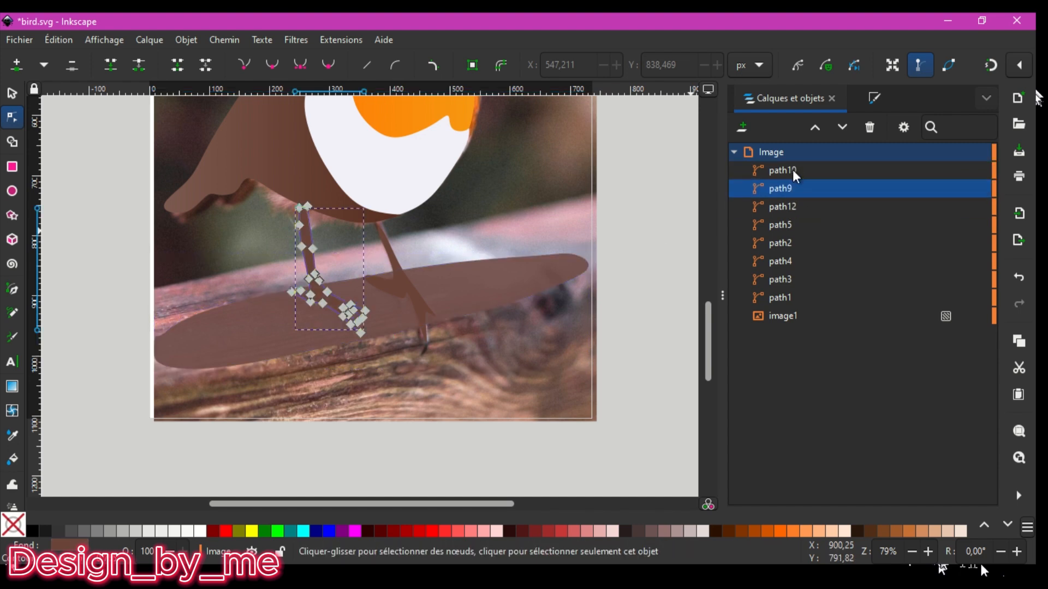
{"action": "left_click", "coordinate": [422, 301]}
{"action": "left_click", "coordinate": [502, 287]}
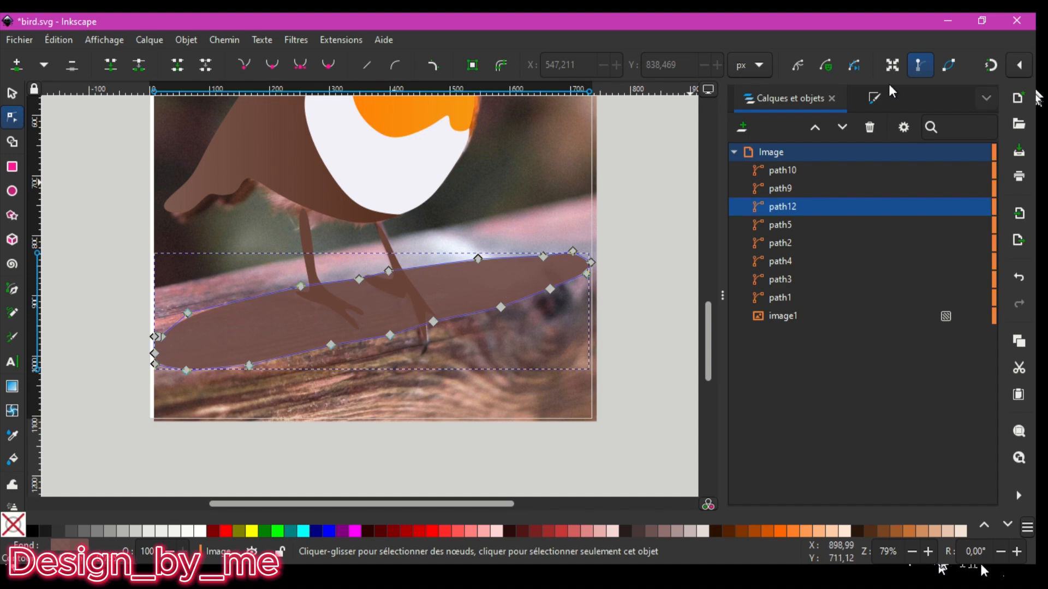
{"action": "left_click", "coordinate": [874, 97]}
{"action": "left_click_drag", "start_coordinate": [809, 278], "coordinate": [748, 274]}
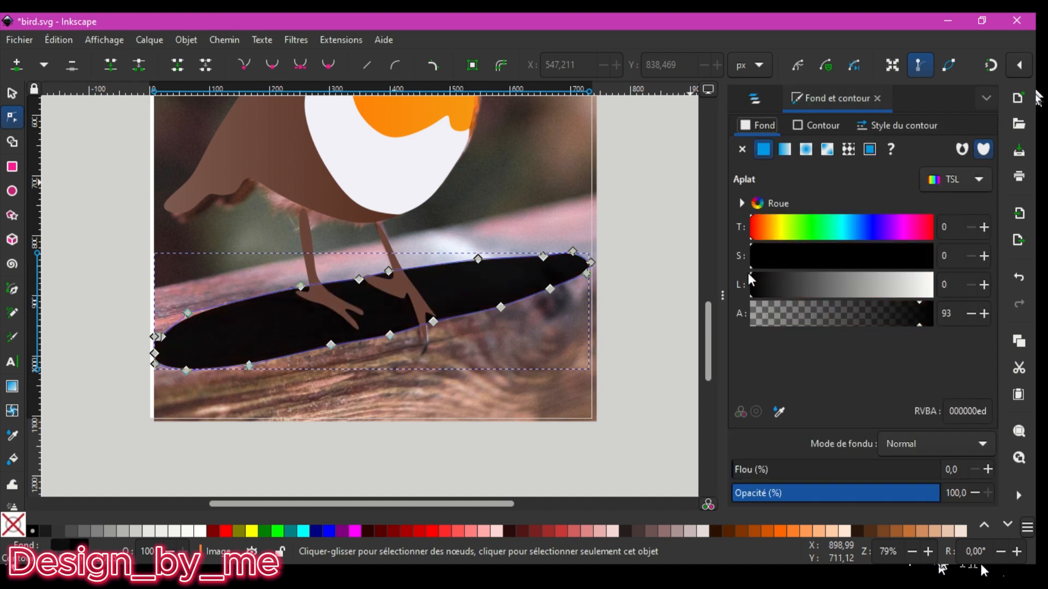
{"action": "left_click", "coordinate": [671, 257]}
Smooth the log's left end by moving its upper corner node outward
{"action": "scroll", "coordinate": [614, 356], "scroll_direction": "up", "scroll_amount": 5}
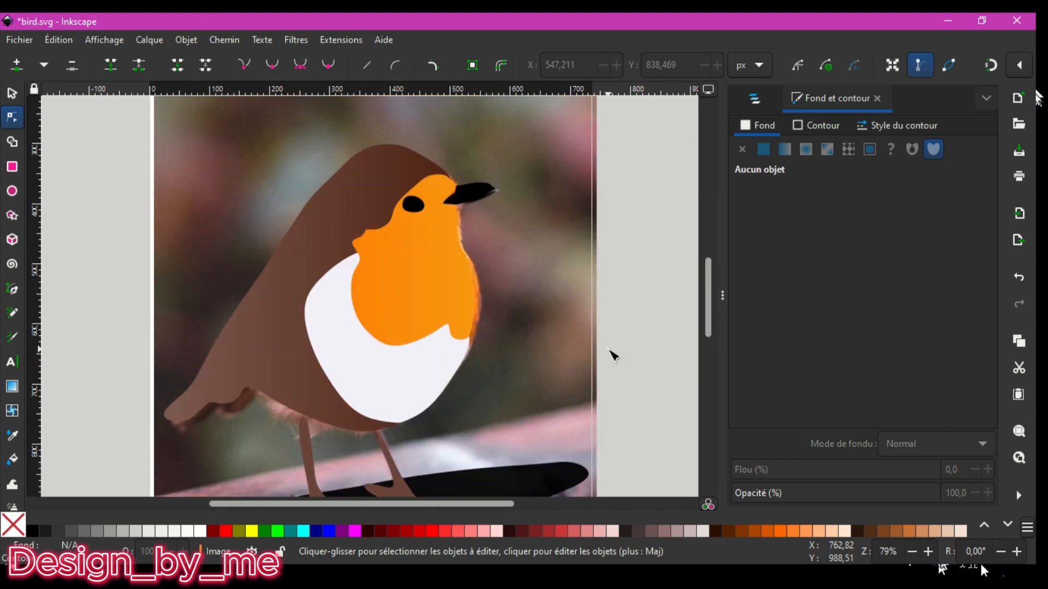
{"action": "scroll", "coordinate": [614, 356], "scroll_direction": "down", "scroll_amount": 5}
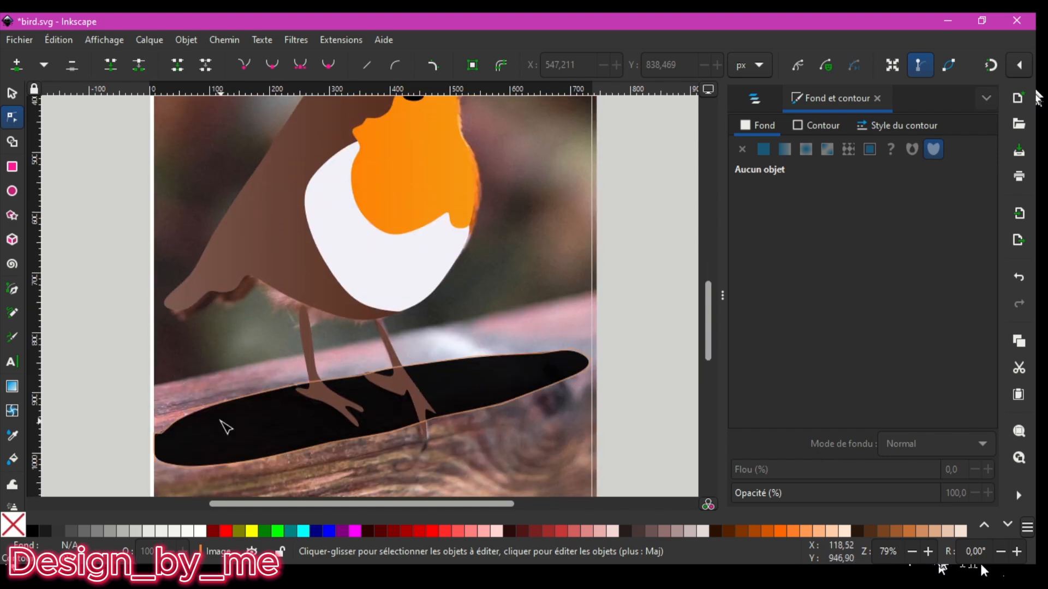
{"action": "left_click", "coordinate": [201, 433]}
{"action": "left_click_drag", "start_coordinate": [163, 434], "coordinate": [156, 429]}
{"action": "left_click", "coordinate": [117, 418]}
{"action": "left_click", "coordinate": [118, 418]}
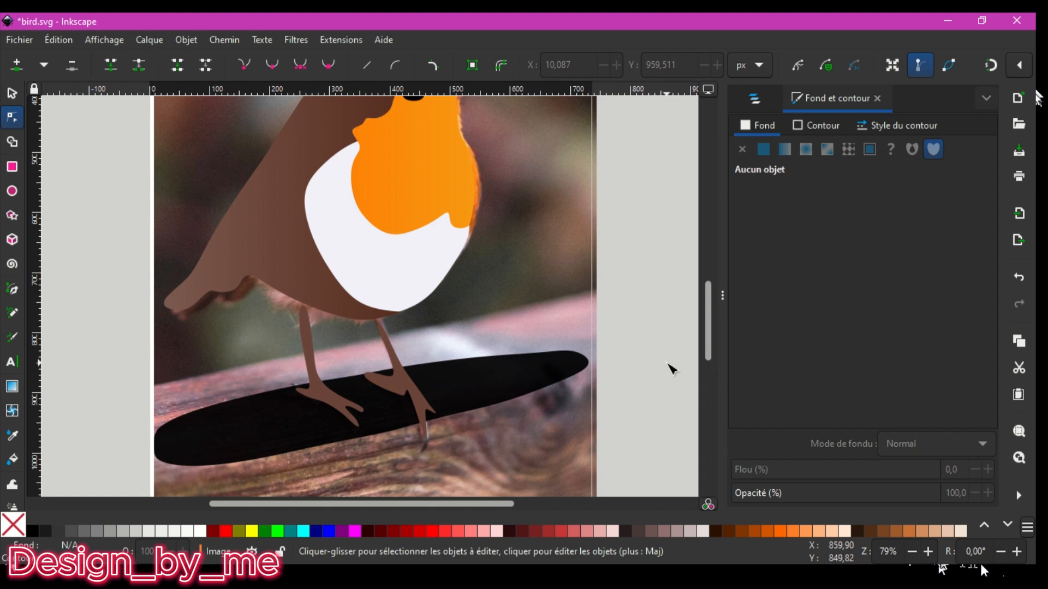
Draw a small ellipse about 14 × 10 px beside the beak and fill it with white, ffffffed
{"action": "scroll", "coordinate": [633, 361], "scroll_direction": "up", "scroll_amount": 2}
{"action": "scroll", "coordinate": [633, 361], "scroll_direction": "down", "scroll_amount": 2}
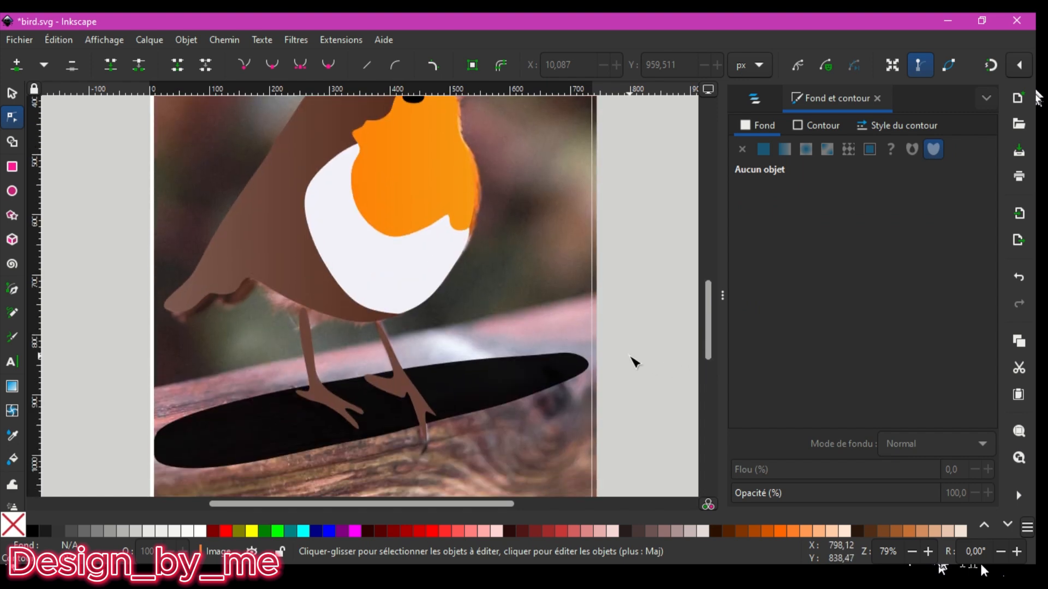
{"action": "scroll", "coordinate": [633, 361], "scroll_direction": "up", "scroll_amount": 3}
{"action": "scroll", "coordinate": [633, 361], "scroll_direction": "down", "scroll_amount": 2}
{"action": "scroll", "coordinate": [633, 361], "scroll_direction": "up", "scroll_amount": 2}
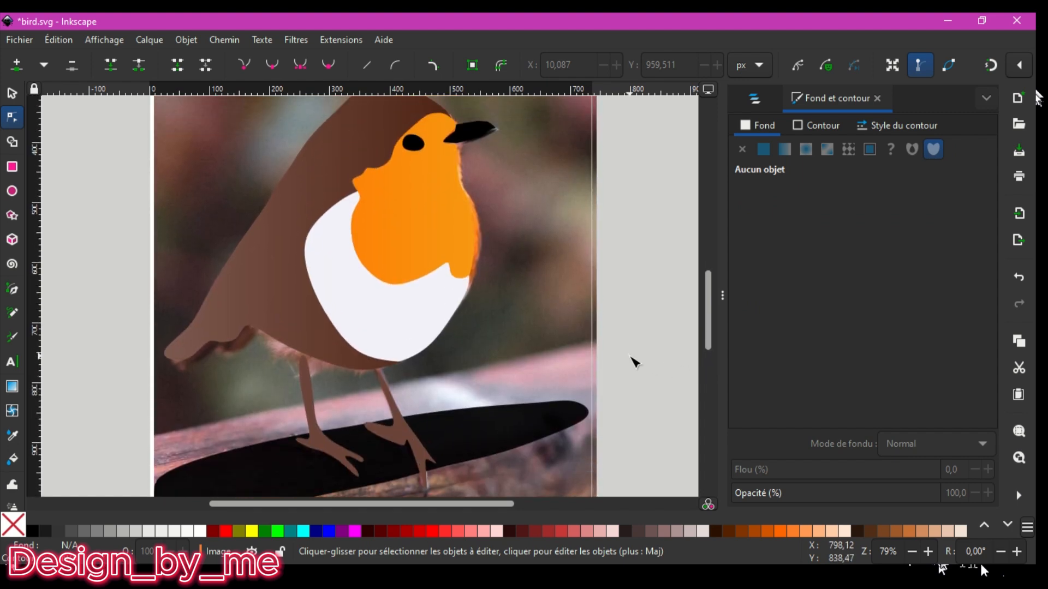
{"action": "scroll", "coordinate": [633, 362], "scroll_direction": "up", "scroll_amount": 2}
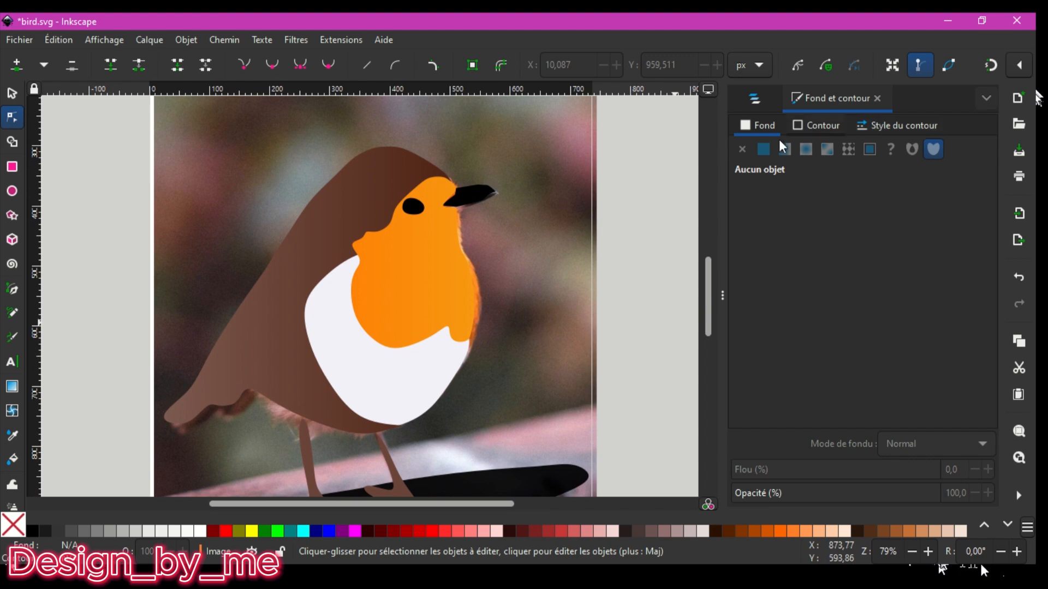
{"action": "left_click", "coordinate": [12, 191]}
{"action": "left_click_drag", "start_coordinate": [549, 197], "coordinate": [543, 201]}
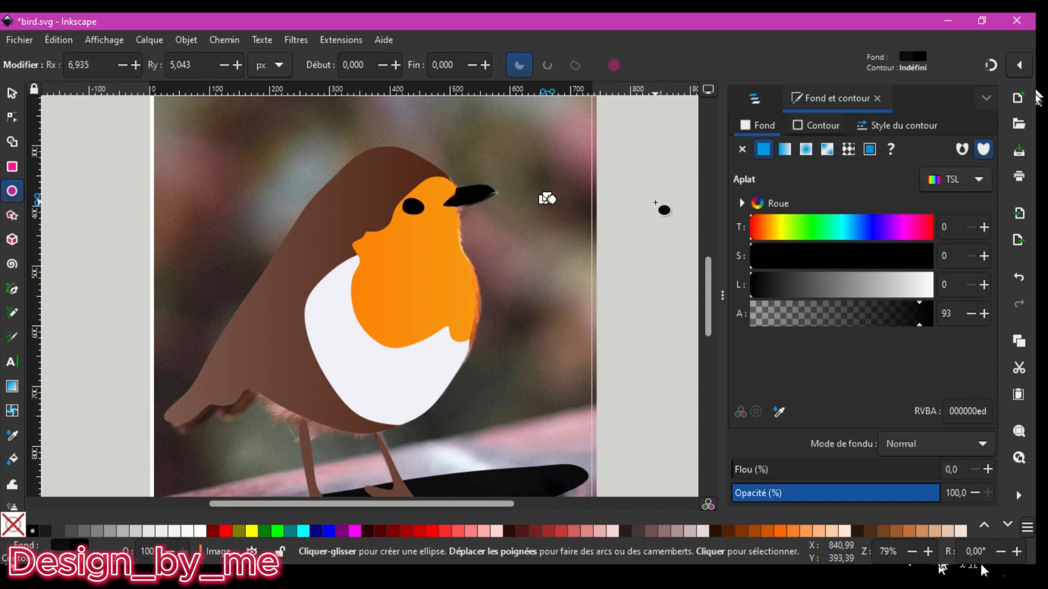
{"action": "left_click_drag", "start_coordinate": [921, 286], "coordinate": [940, 284]}
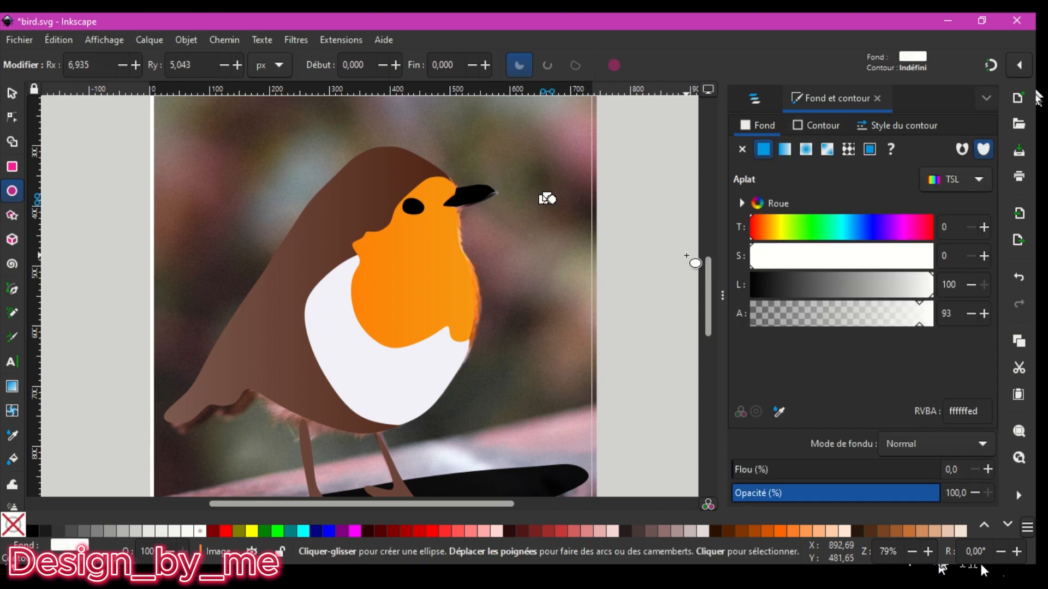
{"action": "left_click", "coordinate": [548, 274]}
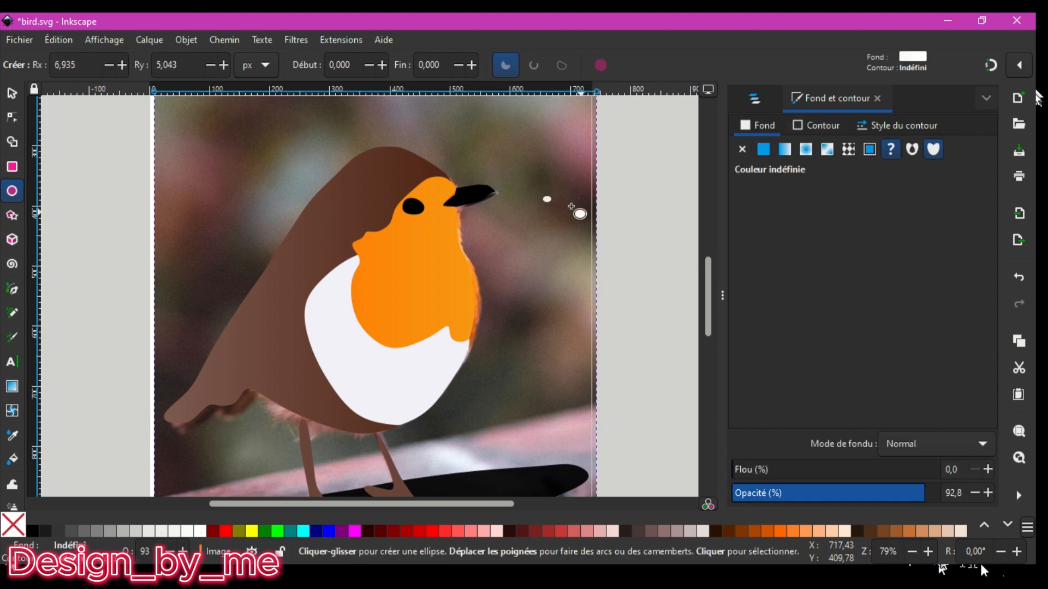
Place the white ellipse on the bird's black eye as a highlight, resized to about 11 × 9 px
{"action": "left_click", "coordinate": [12, 96]}
{"action": "left_click", "coordinate": [547, 200]}
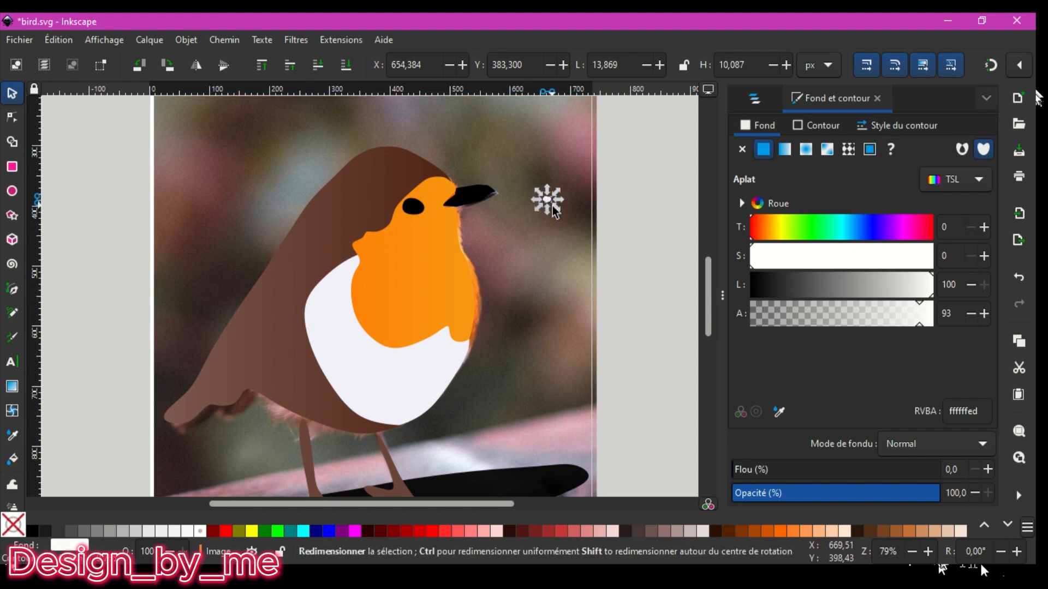
{"action": "left_click_drag", "start_coordinate": [553, 210], "coordinate": [408, 211]}
{"action": "left_click", "coordinate": [670, 198]}
{"action": "scroll", "coordinate": [670, 197], "scroll_direction": "up", "scroll_amount": 4}
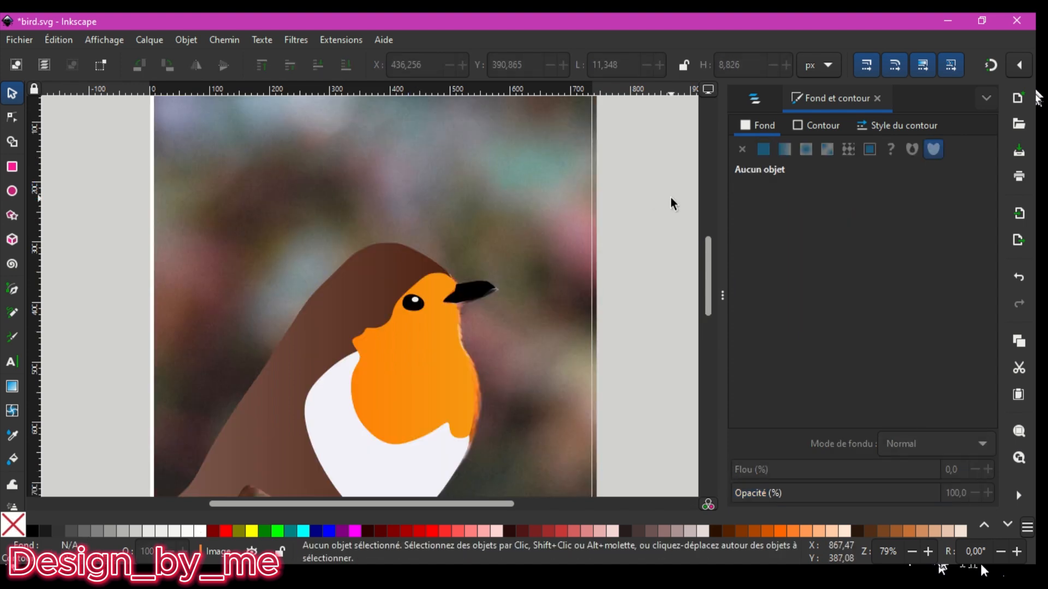
{"action": "scroll", "coordinate": [671, 198], "scroll_direction": "down", "scroll_amount": 4}
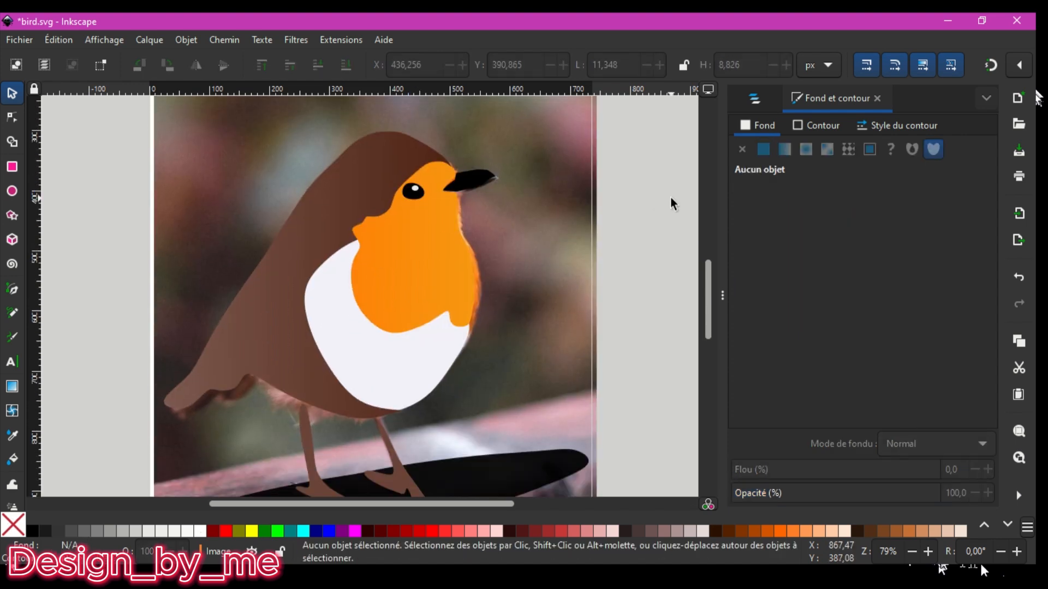
Duplicate the orange breast shape, scale the copy to about 138 × 226 px and position it over the breast
{"action": "left_click", "coordinate": [372, 267]}
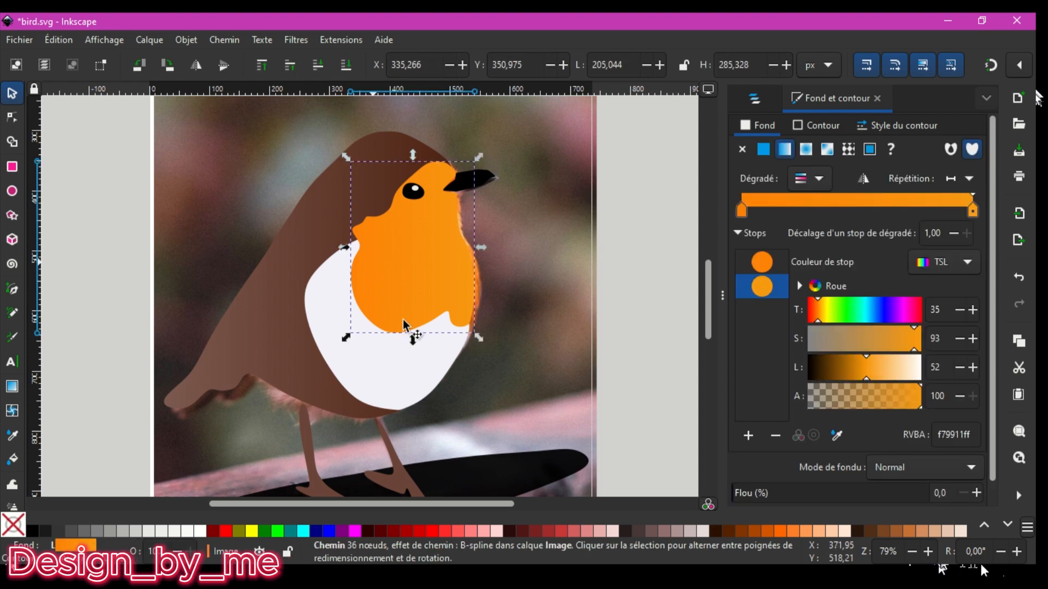
{"action": "left_click_drag", "start_coordinate": [345, 338], "coordinate": [386, 302]}
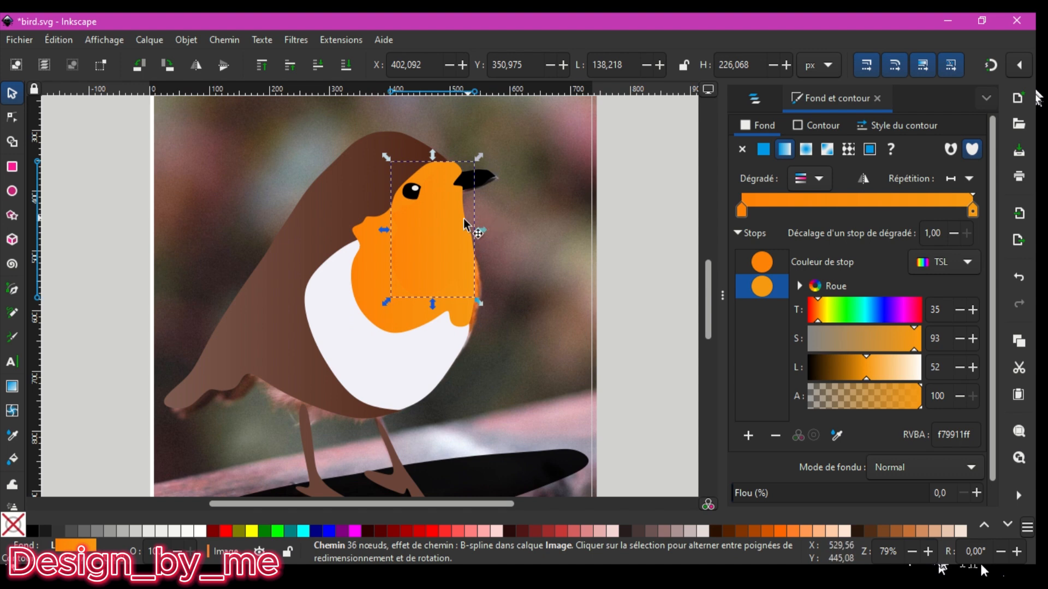
{"action": "left_click_drag", "start_coordinate": [435, 239], "coordinate": [415, 246]}
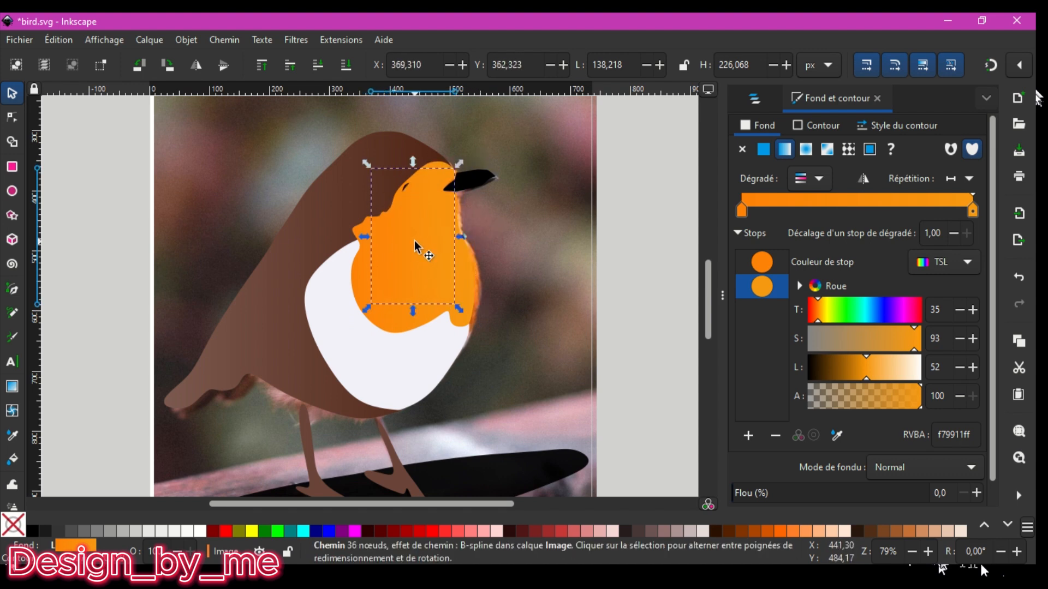
Move the breast copy path14 between path4 and path3, and set its gradient's first stop to fed507ff and end stop to eff711ff
{"action": "left_click", "coordinate": [754, 103]}
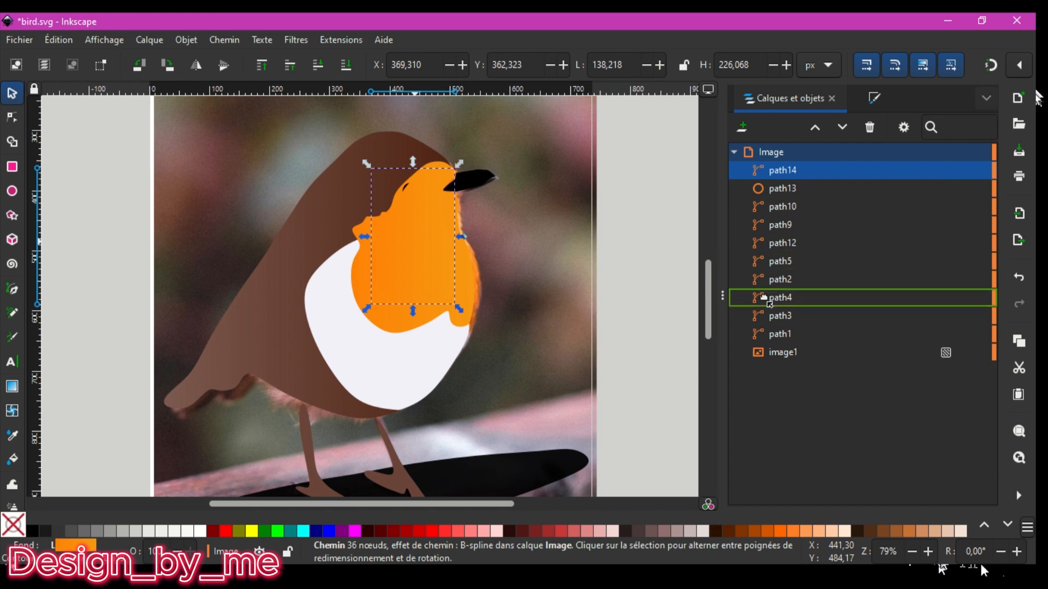
{"action": "left_click_drag", "start_coordinate": [764, 298], "coordinate": [765, 300]}
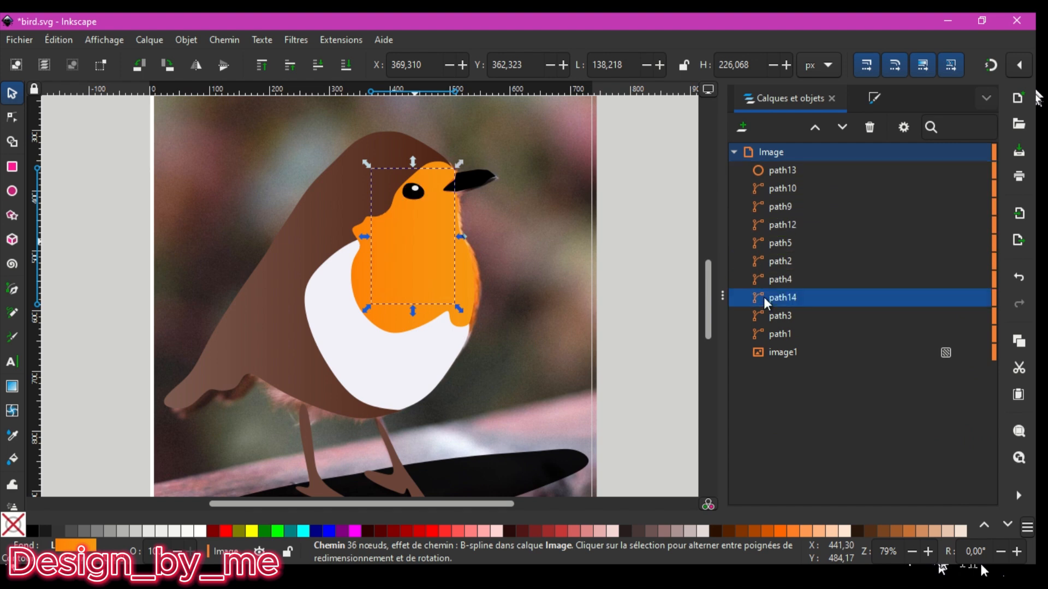
{"action": "left_click", "coordinate": [876, 97]}
{"action": "left_click_drag", "start_coordinate": [820, 312], "coordinate": [828, 314]}
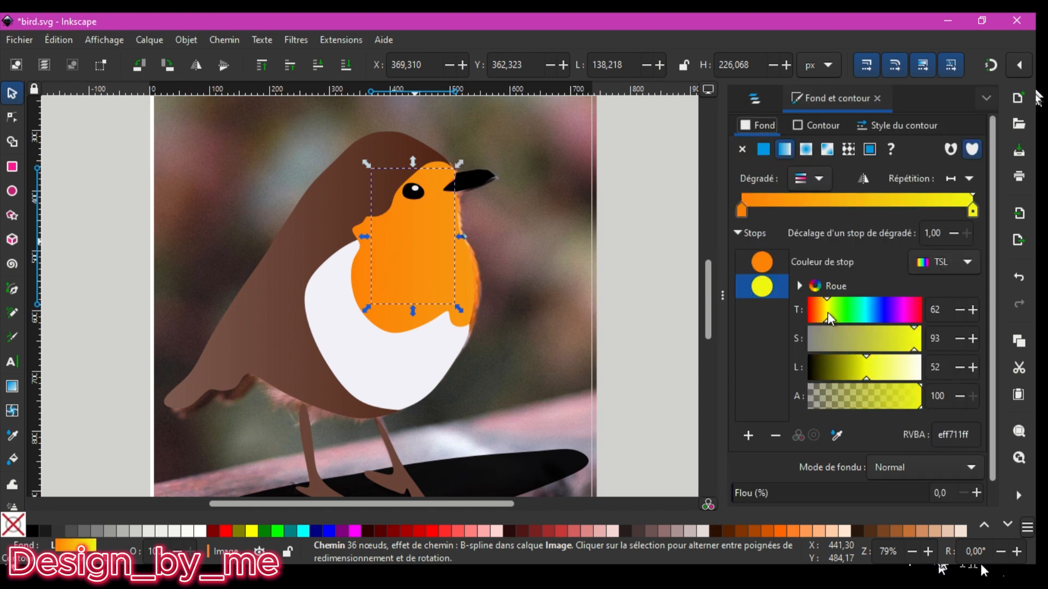
{"action": "left_click", "coordinate": [764, 266]}
{"action": "left_click", "coordinate": [823, 316]}
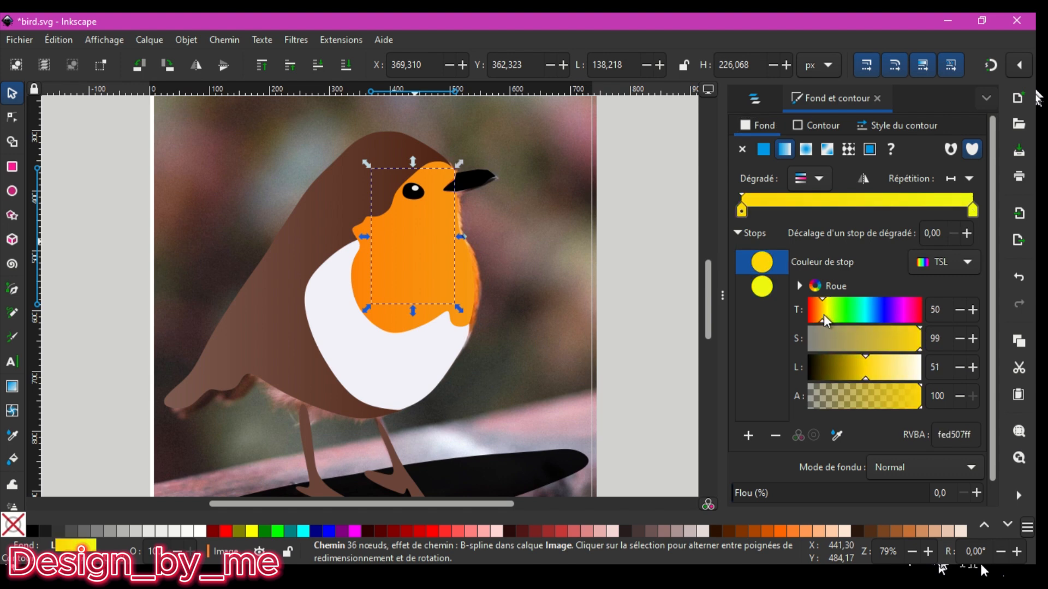
Set the first gradient stop of the breast copy path14 to fedc36ff and remove that shape's fill
{"action": "left_click", "coordinate": [435, 231]}
{"action": "left_click", "coordinate": [435, 230]}
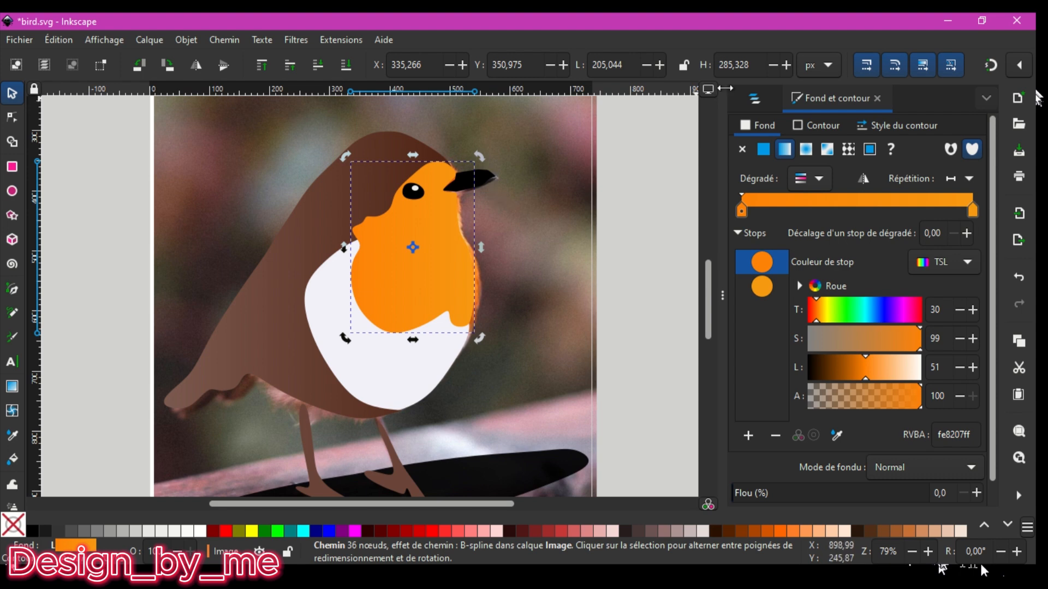
{"action": "left_click", "coordinate": [748, 102]}
{"action": "left_click", "coordinate": [762, 283]}
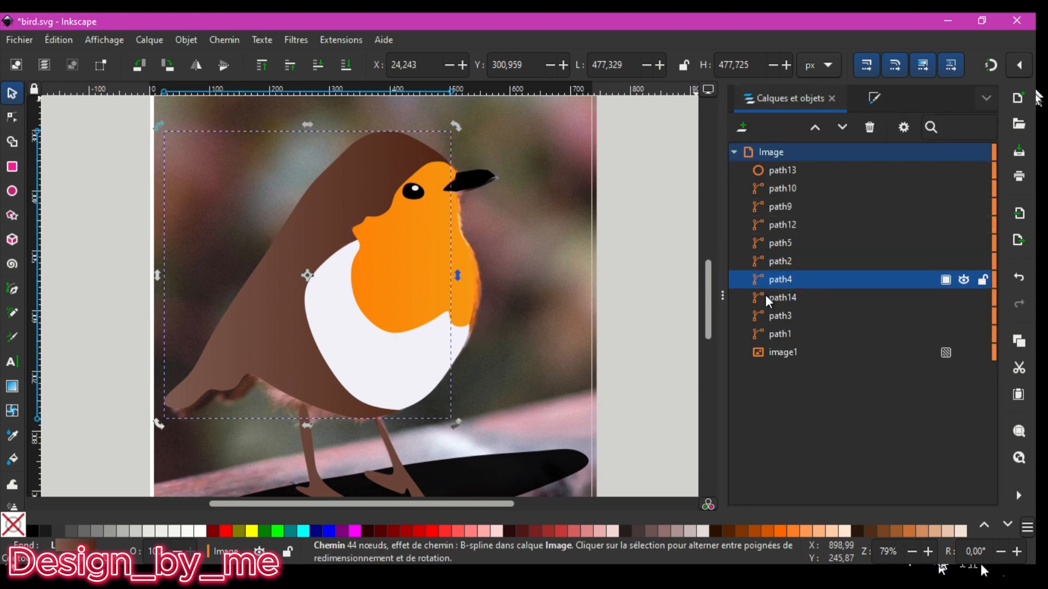
{"action": "left_click", "coordinate": [765, 296]}
{"action": "left_click", "coordinate": [874, 98]}
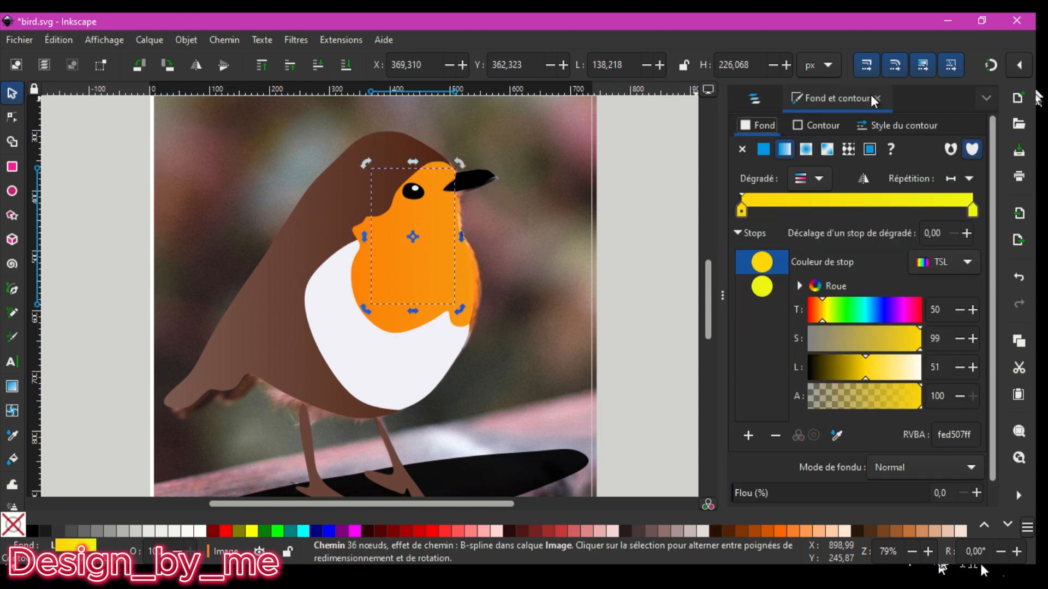
{"action": "left_click_drag", "start_coordinate": [865, 367], "coordinate": [876, 368]}
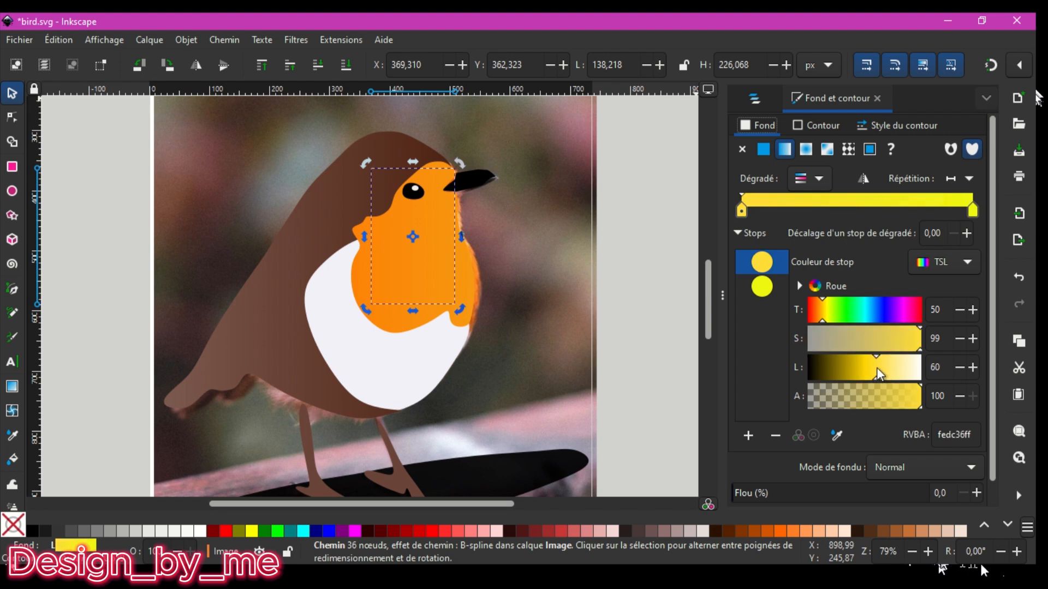
{"action": "left_click", "coordinate": [15, 525]}
{"action": "key", "text": "ctrl+z"}
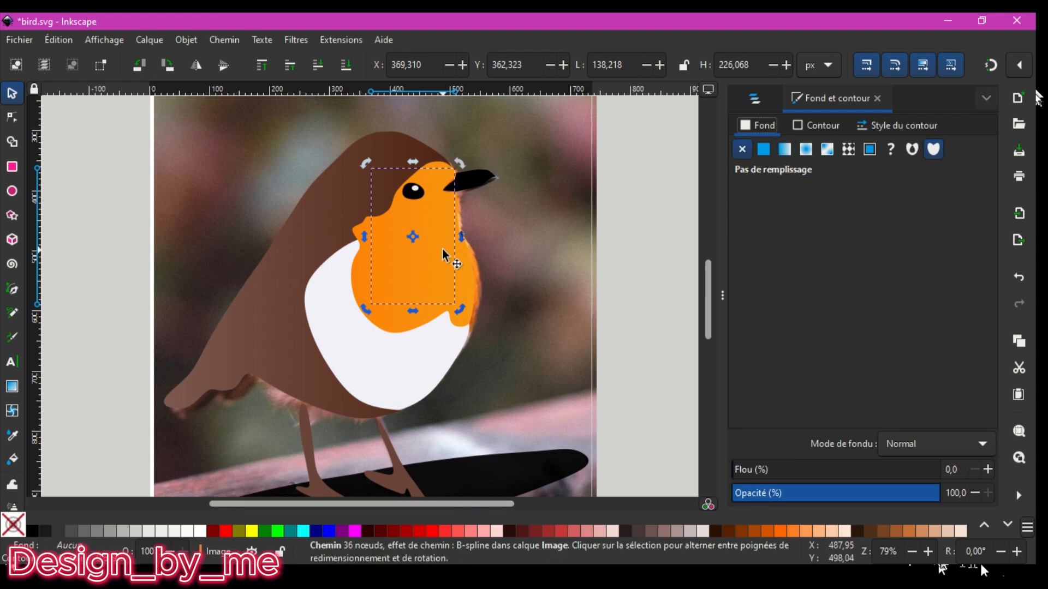
Shift the orange breast shape aside and place it back over the breast at about X 339, Y 347 px
{"action": "key", "text": "n"}
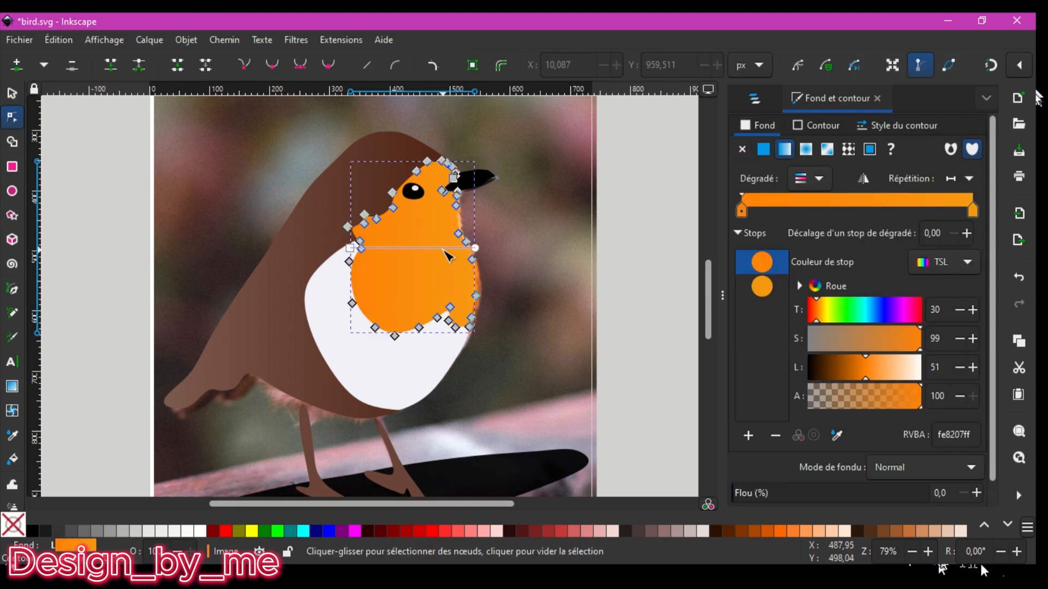
{"action": "left_click", "coordinate": [11, 97]}
{"action": "left_click", "coordinate": [387, 276]}
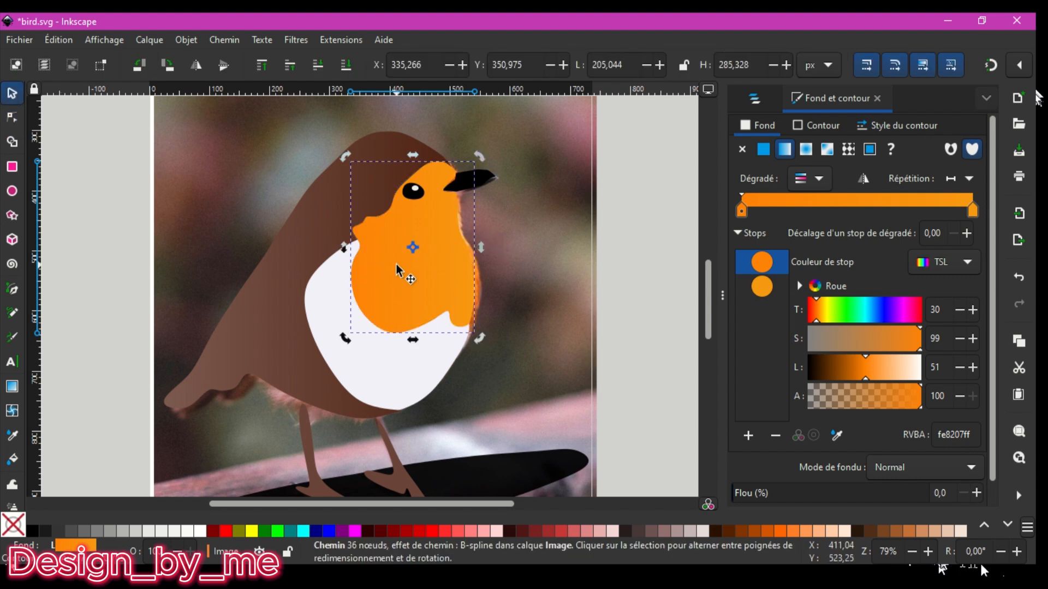
{"action": "left_click_drag", "start_coordinate": [396, 267], "coordinate": [563, 278]}
{"action": "double_click", "coordinate": [461, 263]}
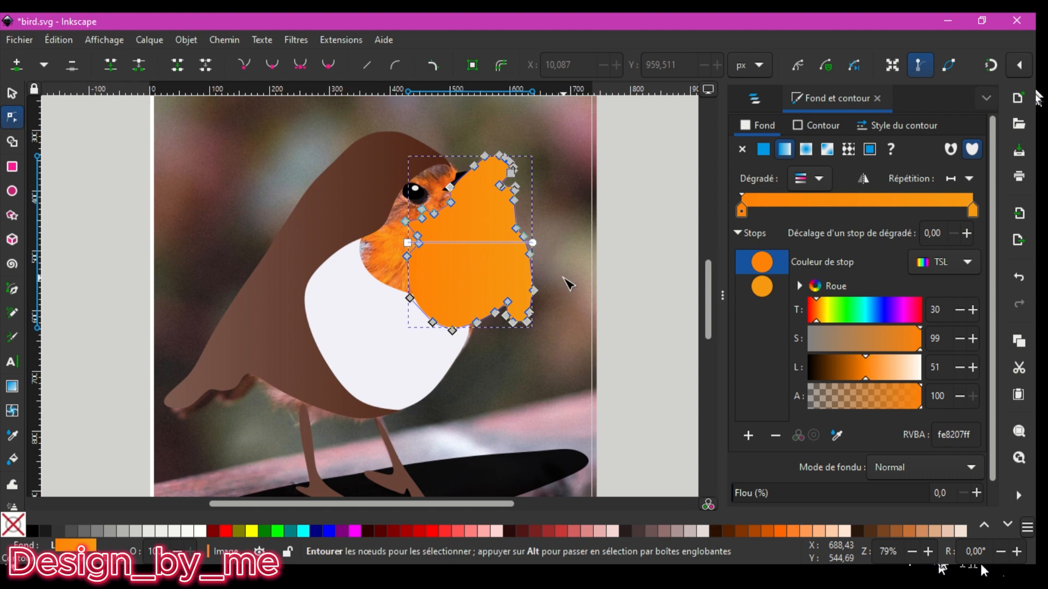
{"action": "left_click", "coordinate": [617, 278]}
{"action": "left_click", "coordinate": [497, 284]}
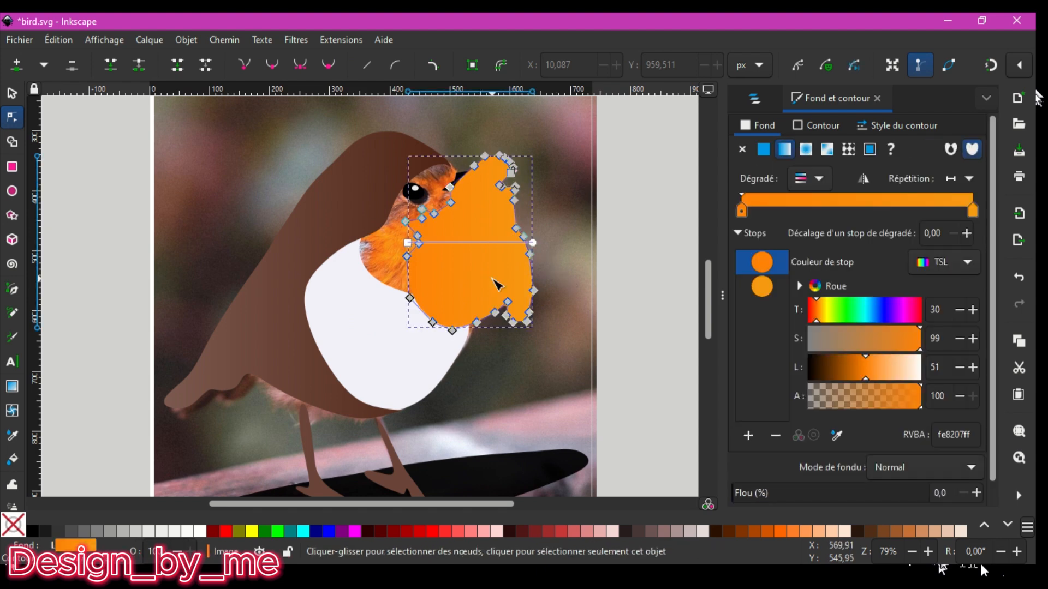
{"action": "left_click", "coordinate": [12, 93]}
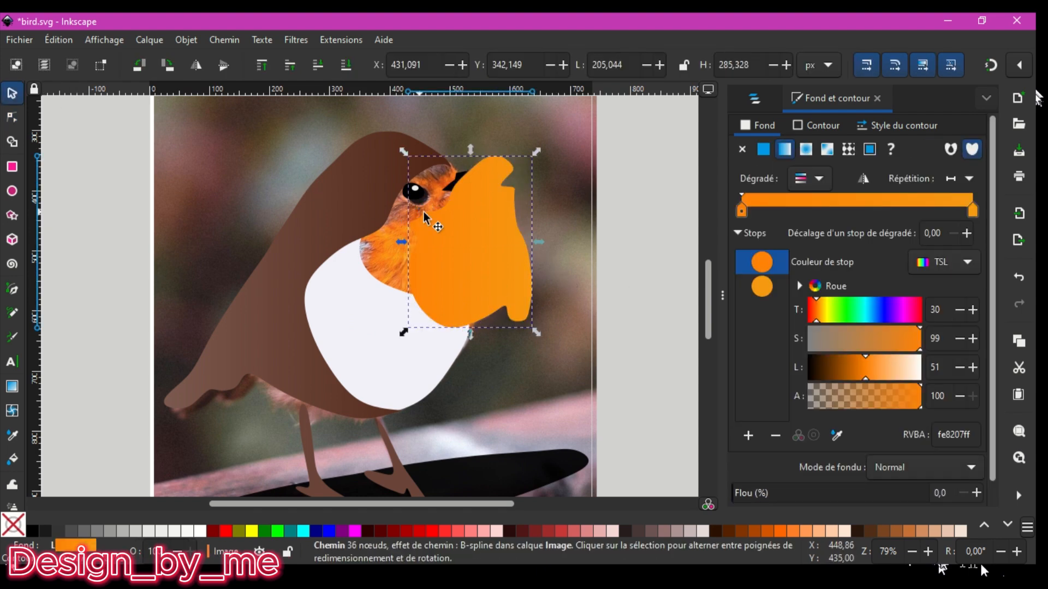
{"action": "left_click_drag", "start_coordinate": [434, 235], "coordinate": [396, 240]}
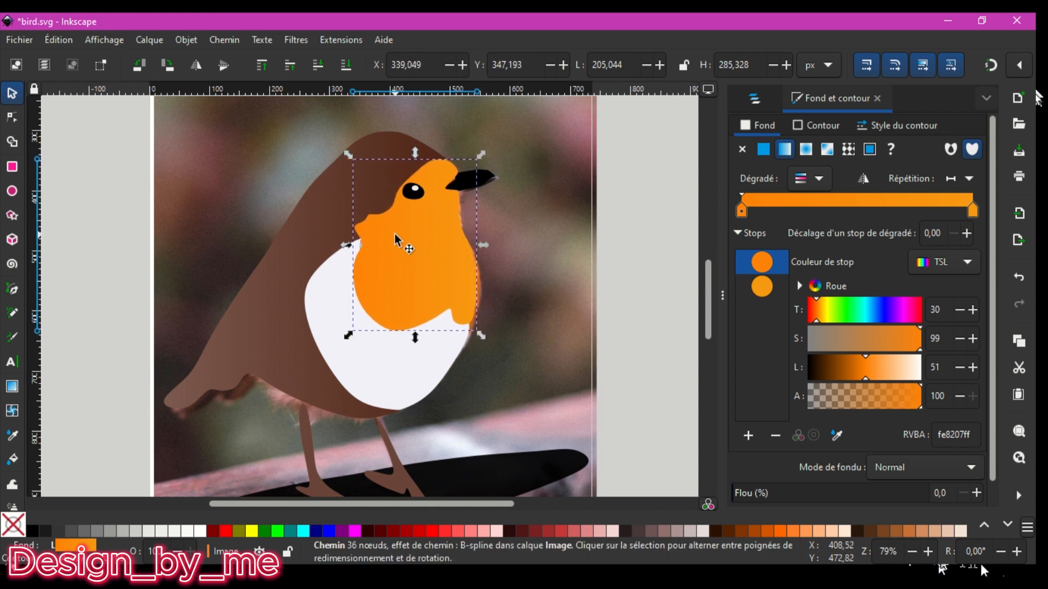
Duplicate the orange breast shape and place the copy beside the bird, at about X 653, Y 333 px
{"action": "left_click", "coordinate": [624, 299]}
{"action": "left_click", "coordinate": [373, 296]}
{"action": "left_click", "coordinate": [433, 330]}
{"action": "left_click_drag", "start_coordinate": [417, 276], "coordinate": [601, 263]}
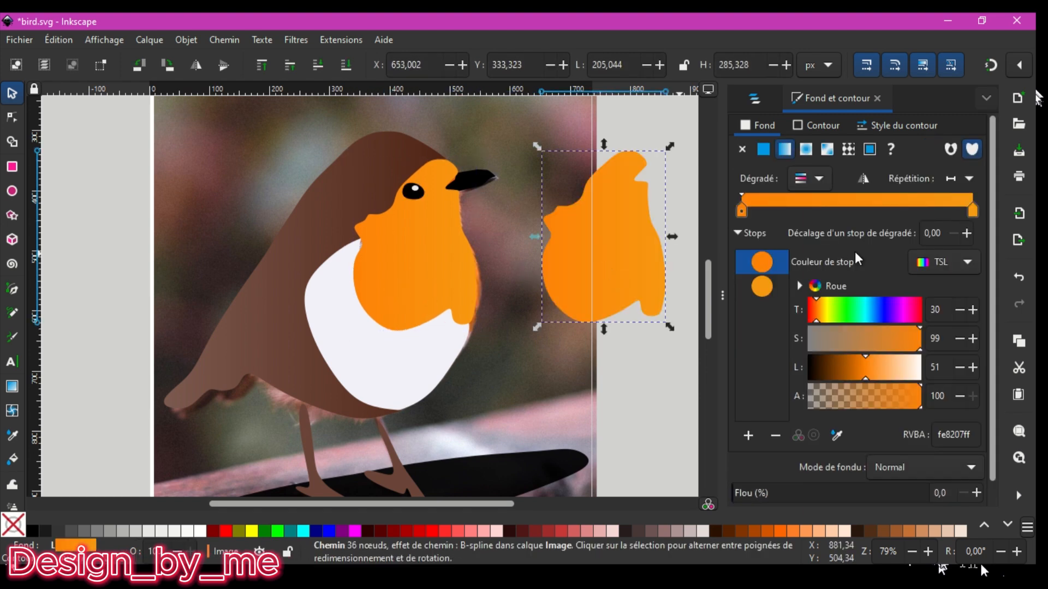
Set the copy's first gradient stop to yellow f2b801ff and darken its end stop to a deeper orange
{"action": "left_click", "coordinate": [828, 310]}
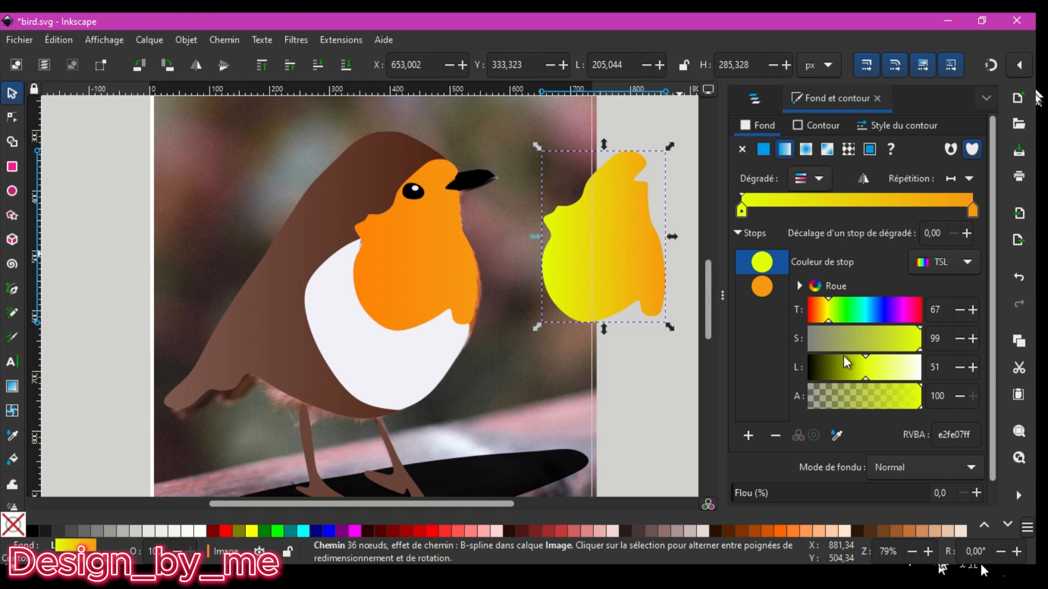
{"action": "left_click", "coordinate": [754, 289]}
{"action": "left_click_drag", "start_coordinate": [868, 376], "coordinate": [857, 368]}
{"action": "left_click", "coordinate": [762, 262]}
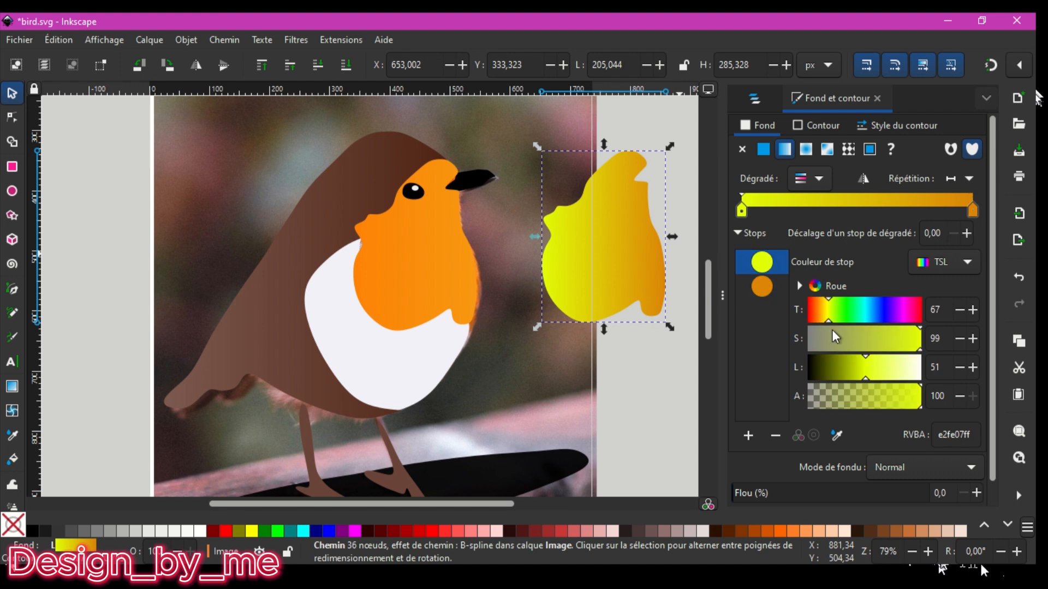
{"action": "left_click", "coordinate": [822, 309]}
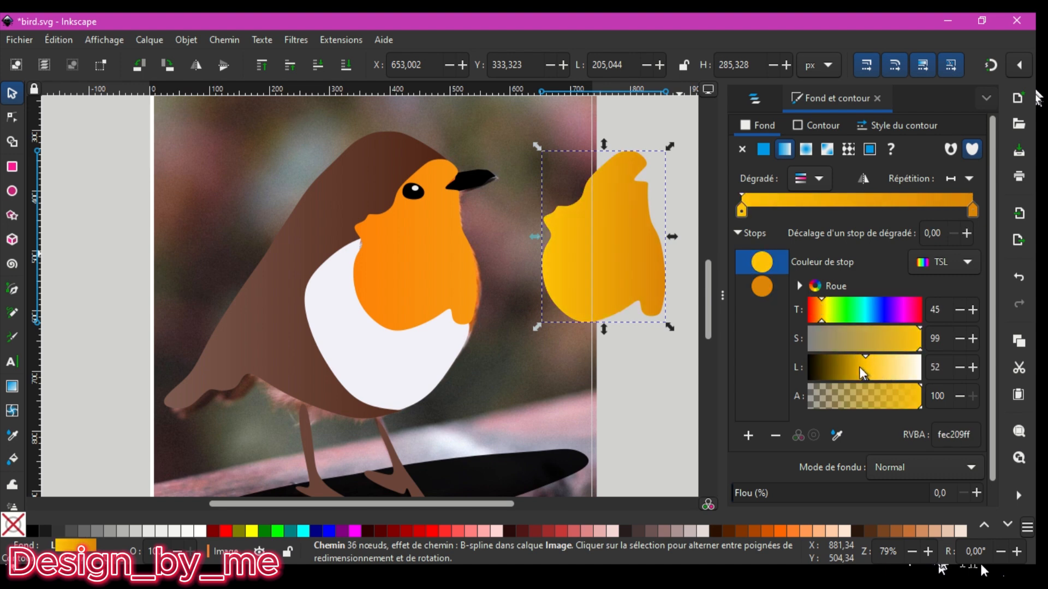
{"action": "left_click_drag", "start_coordinate": [860, 367], "coordinate": [862, 366]}
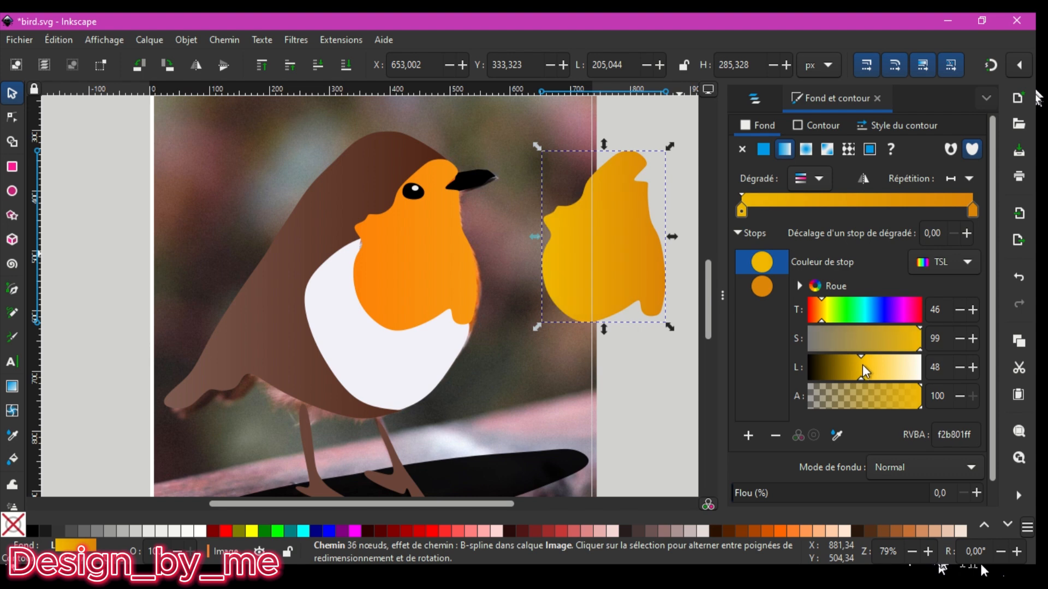
Fit the copy over the breast at about 175 × 261 px and stack path16 between path5 and path2
{"action": "left_click_drag", "start_coordinate": [621, 267], "coordinate": [429, 286]}
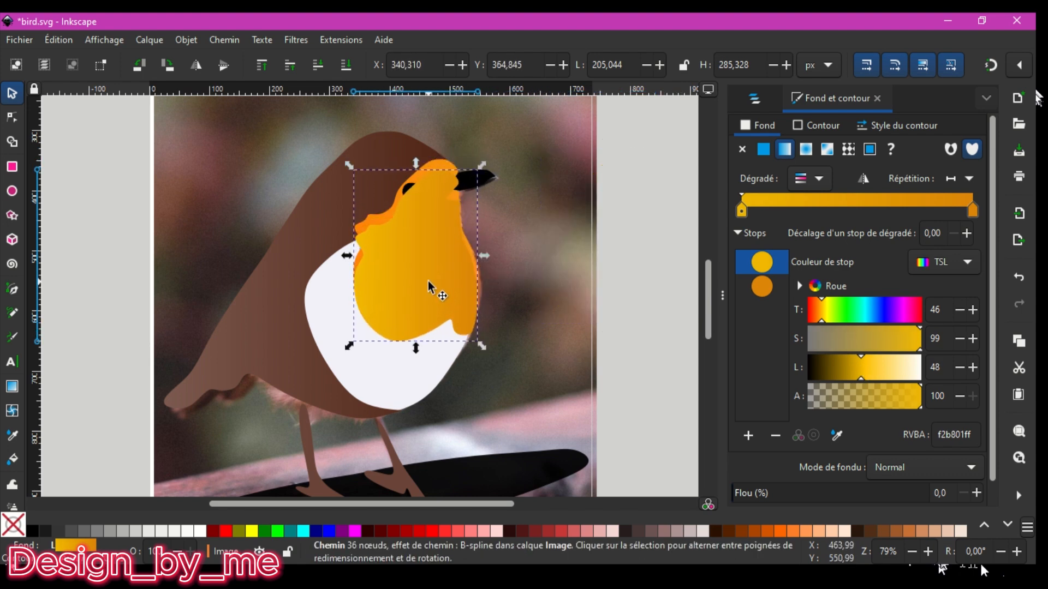
{"action": "left_click_drag", "start_coordinate": [488, 163], "coordinate": [455, 198]}
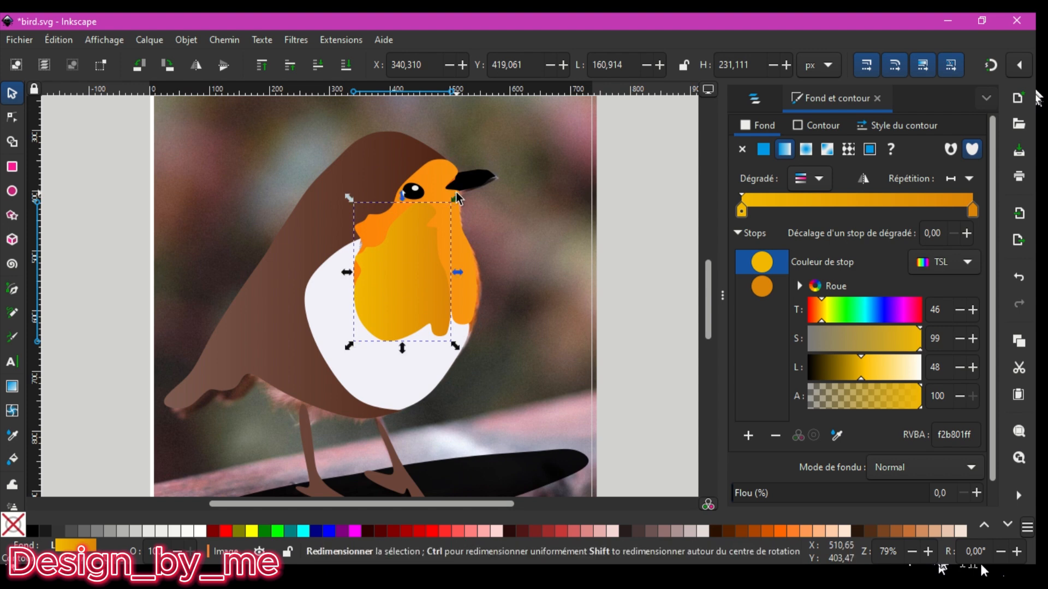
{"action": "left_click_drag", "start_coordinate": [418, 251], "coordinate": [425, 230]}
{"action": "left_click_drag", "start_coordinate": [415, 179], "coordinate": [415, 172]}
{"action": "mouse_move", "coordinate": [464, 243]}
{"action": "left_mouse_down"}
{"action": "mouse_move", "coordinate": [474, 246]}
{"action": "mouse_move", "coordinate": [473, 229]}
{"action": "left_mouse_up"}
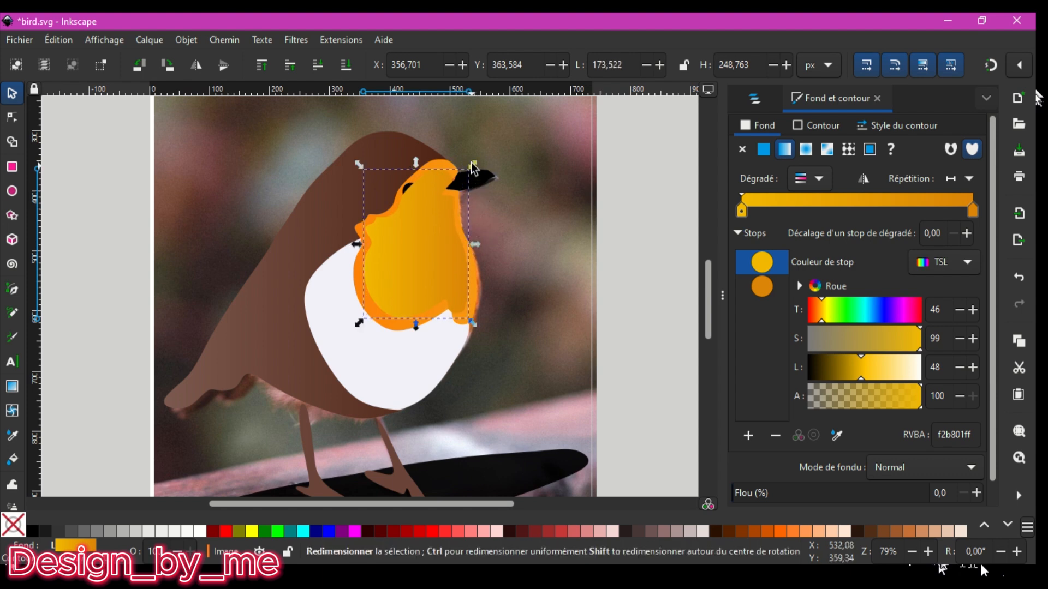
{"action": "left_click_drag", "start_coordinate": [470, 170], "coordinate": [471, 163]}
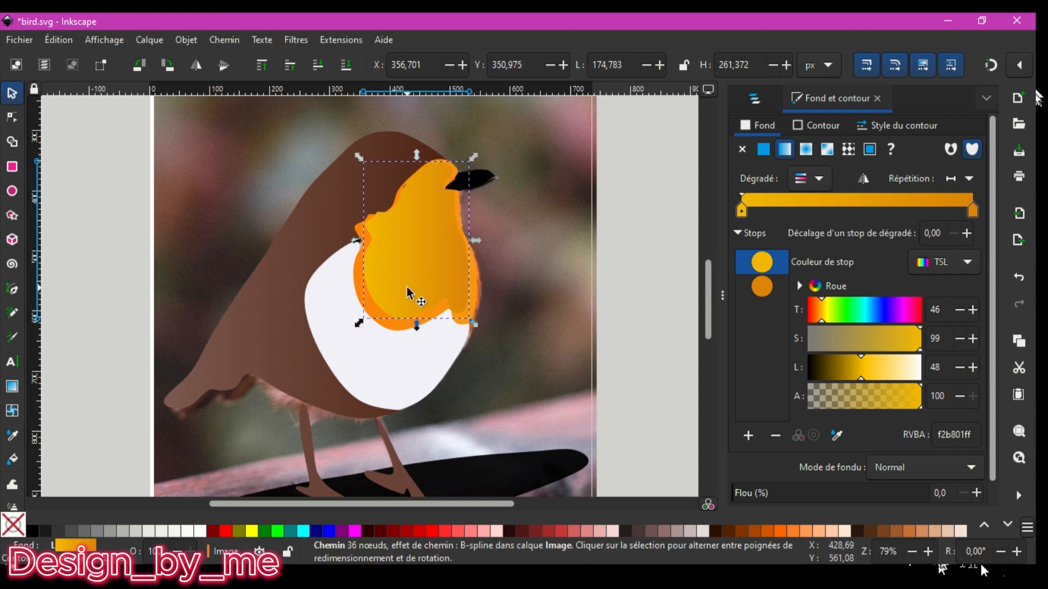
{"action": "left_click", "coordinate": [743, 105]}
{"action": "mouse_move", "coordinate": [780, 170]}
{"action": "left_mouse_down"}
{"action": "mouse_move", "coordinate": [771, 323]}
{"action": "mouse_move", "coordinate": [774, 250]}
{"action": "left_mouse_up"}
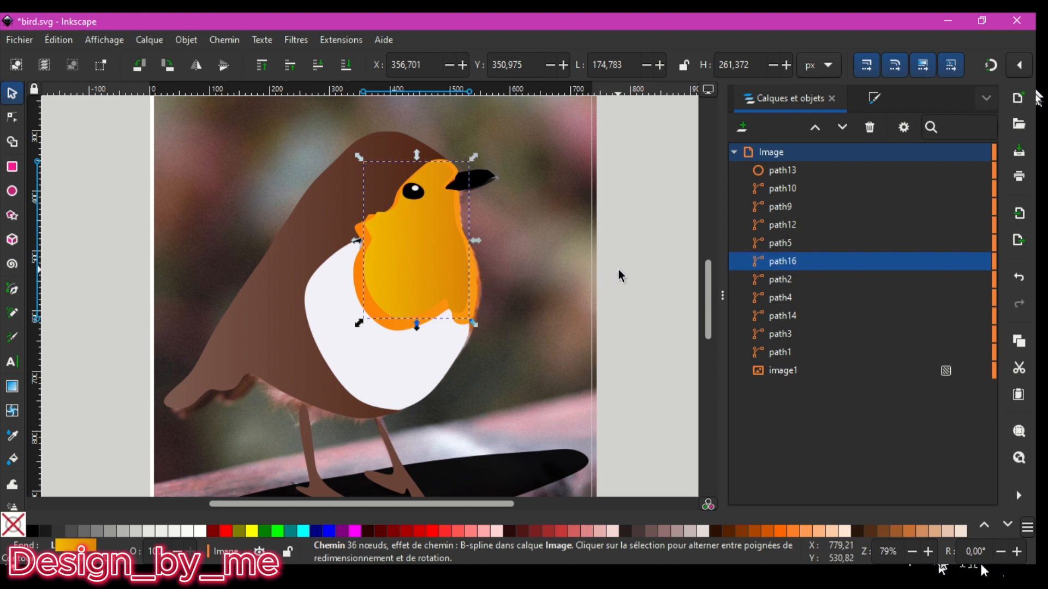
Set the breast copy's first gradient stop to feb028ff and its end stop to f8a123ff
{"action": "left_click", "coordinate": [873, 99]}
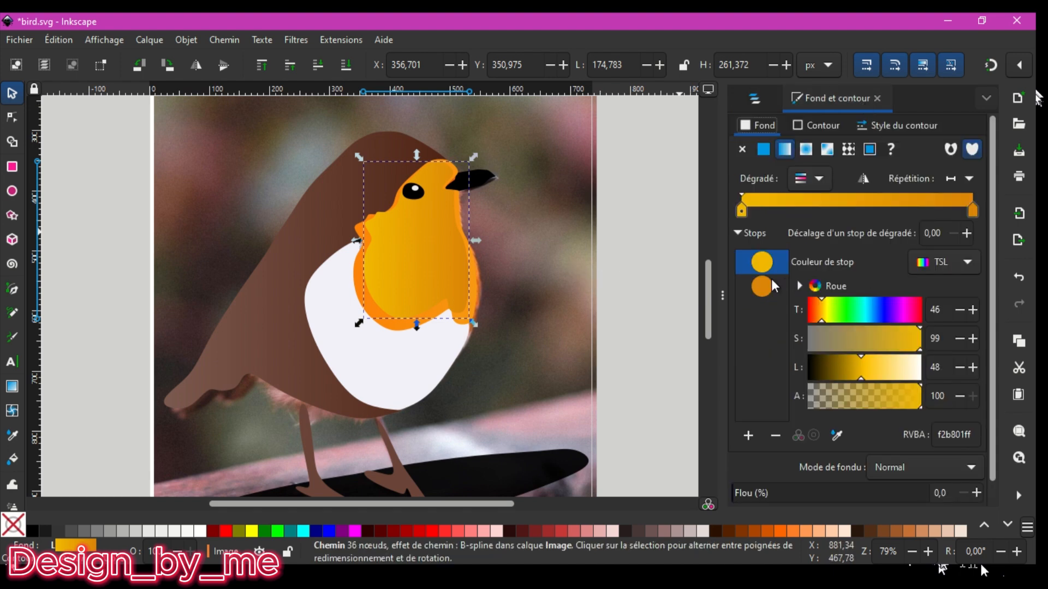
{"action": "left_click_drag", "start_coordinate": [819, 308], "coordinate": [819, 307]}
{"action": "left_click", "coordinate": [654, 308]}
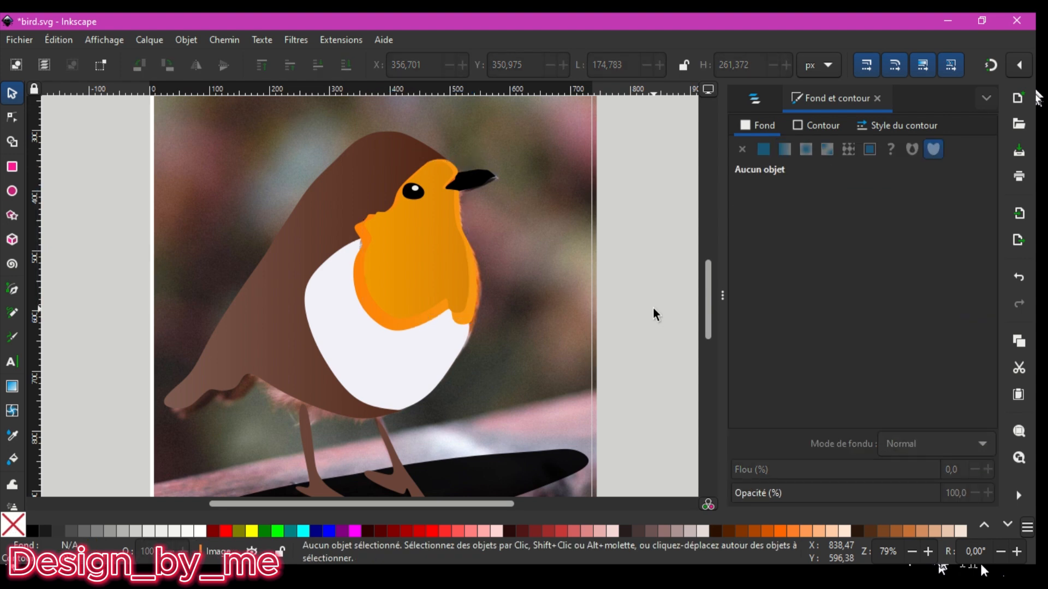
{"action": "left_click", "coordinate": [420, 271]}
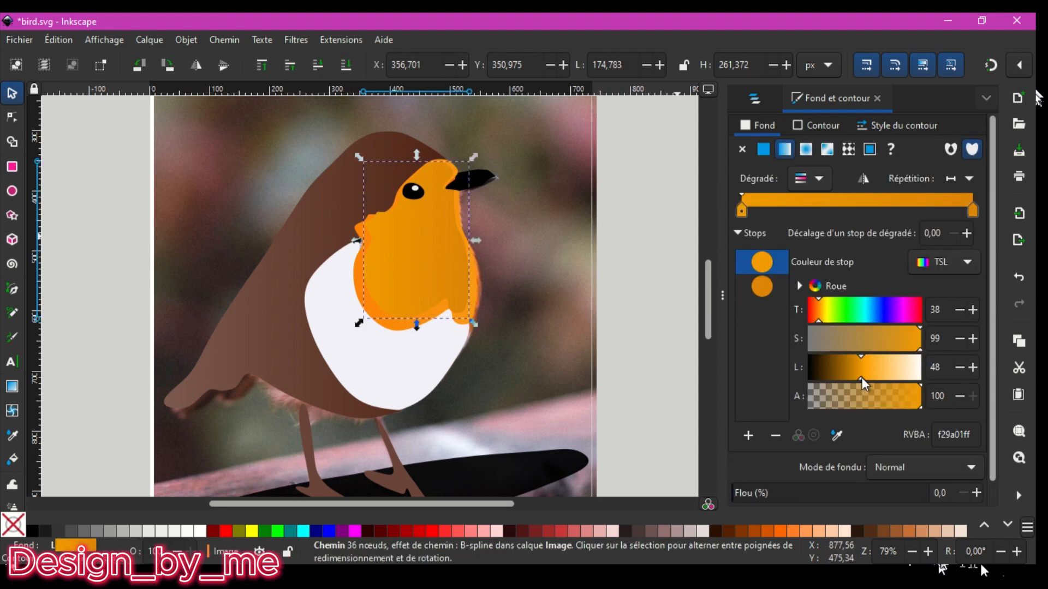
{"action": "left_click_drag", "start_coordinate": [861, 377], "coordinate": [874, 373]}
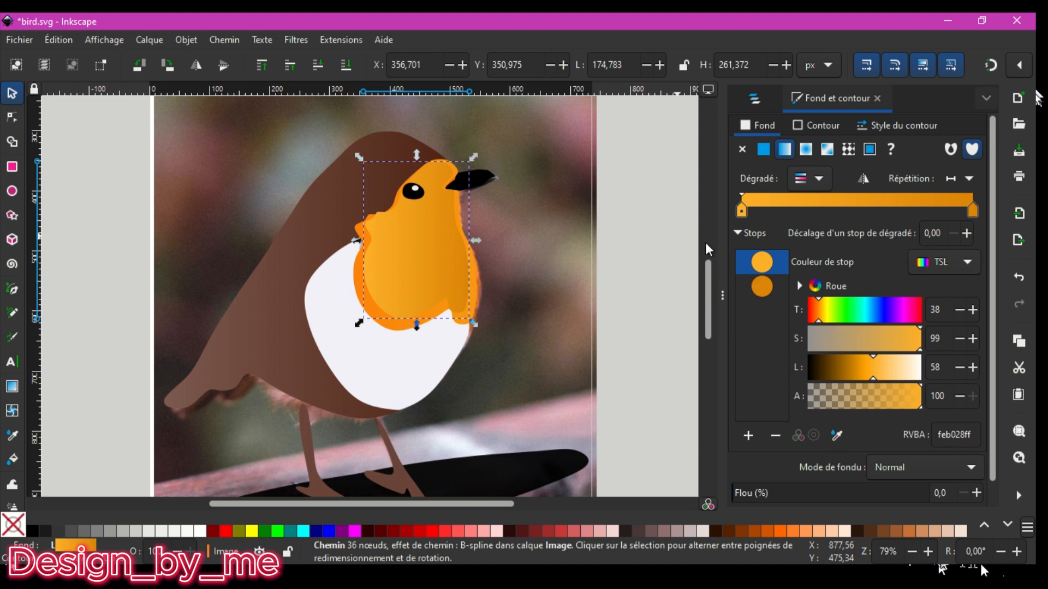
{"action": "left_click", "coordinate": [765, 289]}
{"action": "left_click_drag", "start_coordinate": [862, 367], "coordinate": [872, 364]}
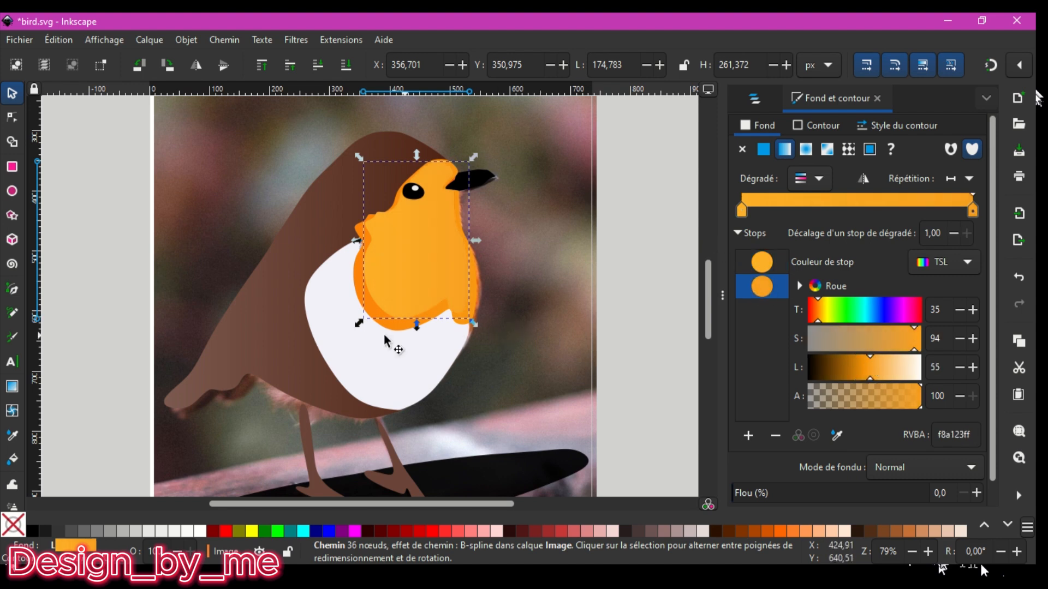
Resize the light orange breast copy to about 182 × 264 px and deselect it
{"action": "left_click_drag", "start_coordinate": [359, 323], "coordinate": [361, 325]}
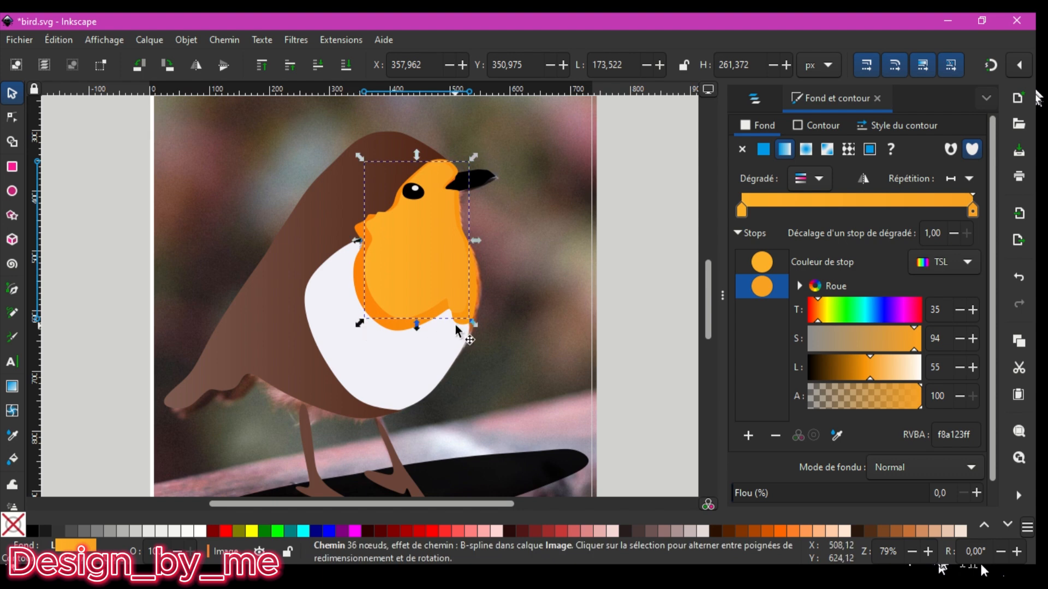
{"action": "left_click_drag", "start_coordinate": [470, 321], "coordinate": [480, 319]}
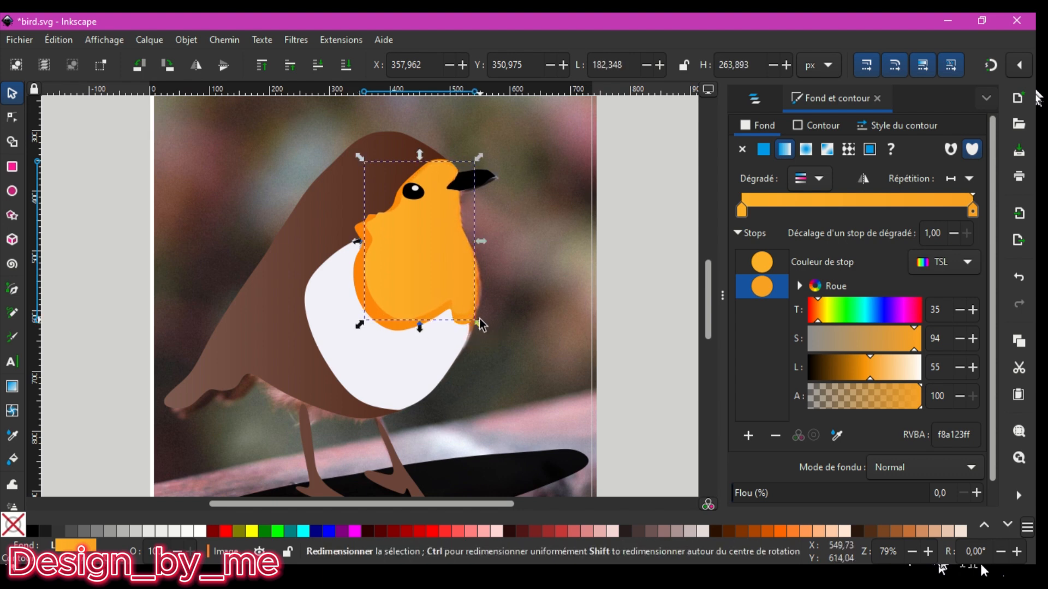
{"action": "left_click", "coordinate": [648, 333]}
{"action": "scroll", "coordinate": [648, 333], "scroll_direction": "down", "scroll_amount": 2}
{"action": "scroll", "coordinate": [649, 336], "scroll_direction": "up", "scroll_amount": 1}
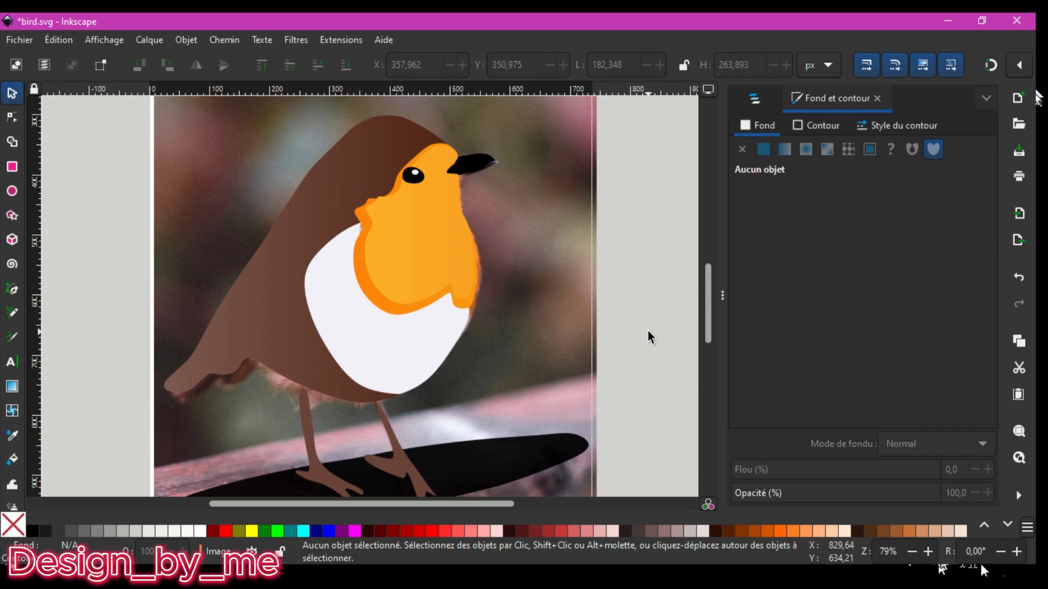
Duplicate the brown body shape, place the copy beside the bird and set its gradient's end stop to 53270fff
{"action": "left_click", "coordinate": [269, 323]}
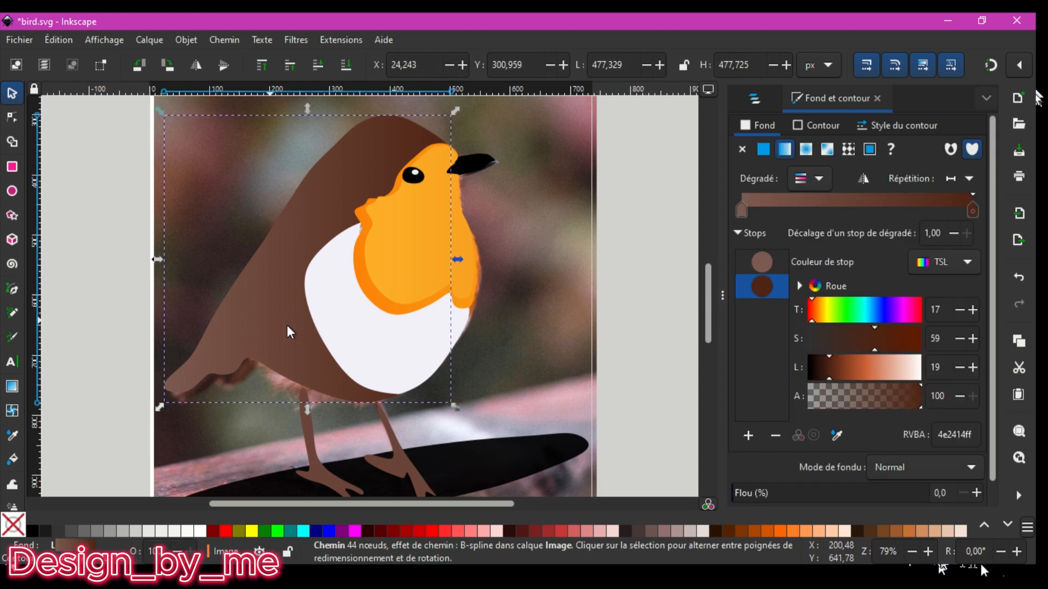
{"action": "left_click_drag", "start_coordinate": [278, 323], "coordinate": [543, 312]}
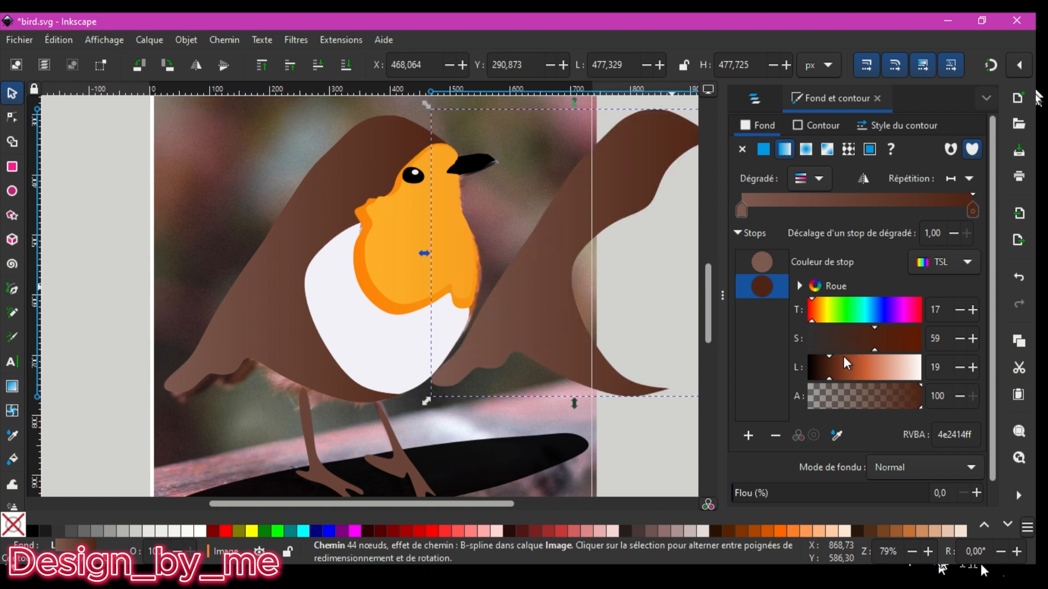
{"action": "left_click", "coordinate": [887, 337]}
{"action": "left_click", "coordinate": [809, 311]}
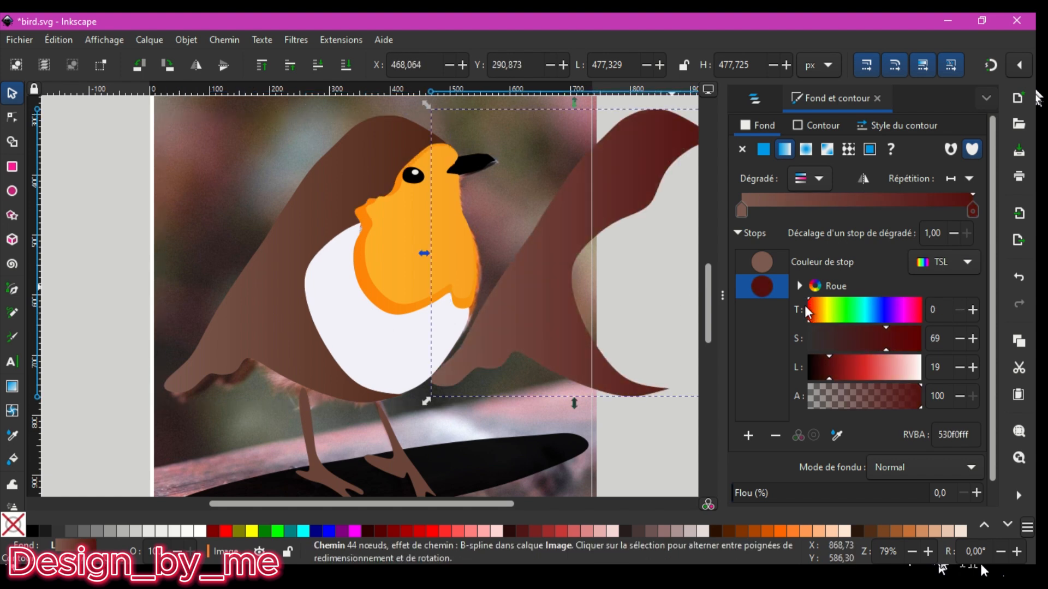
{"action": "left_click_drag", "start_coordinate": [811, 310], "coordinate": [816, 310]}
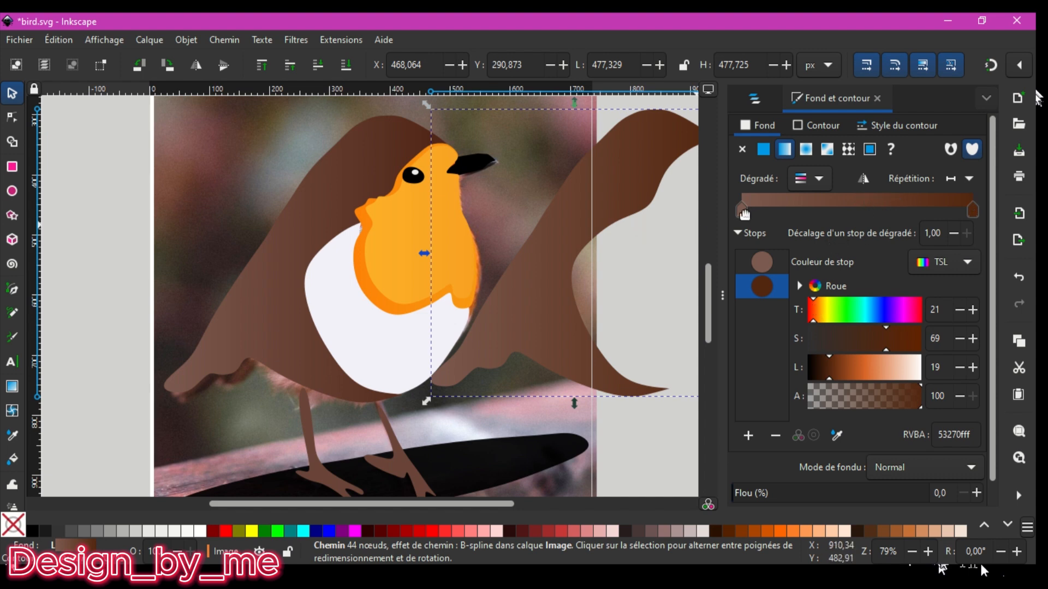
Set the end stop's offset to 0.42 and move the brown copy over the body, at about X -7, Y 309 px
{"action": "left_click_drag", "start_coordinate": [746, 211], "coordinate": [658, 180]}
{"action": "left_click_drag", "start_coordinate": [973, 211], "coordinate": [841, 208]}
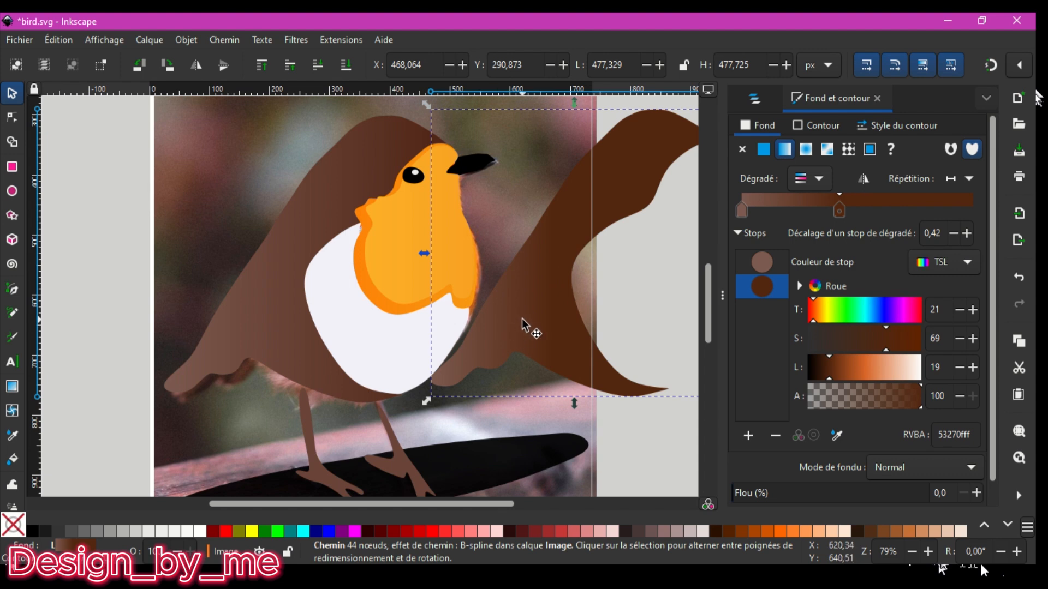
{"action": "left_click_drag", "start_coordinate": [523, 327], "coordinate": [230, 335]}
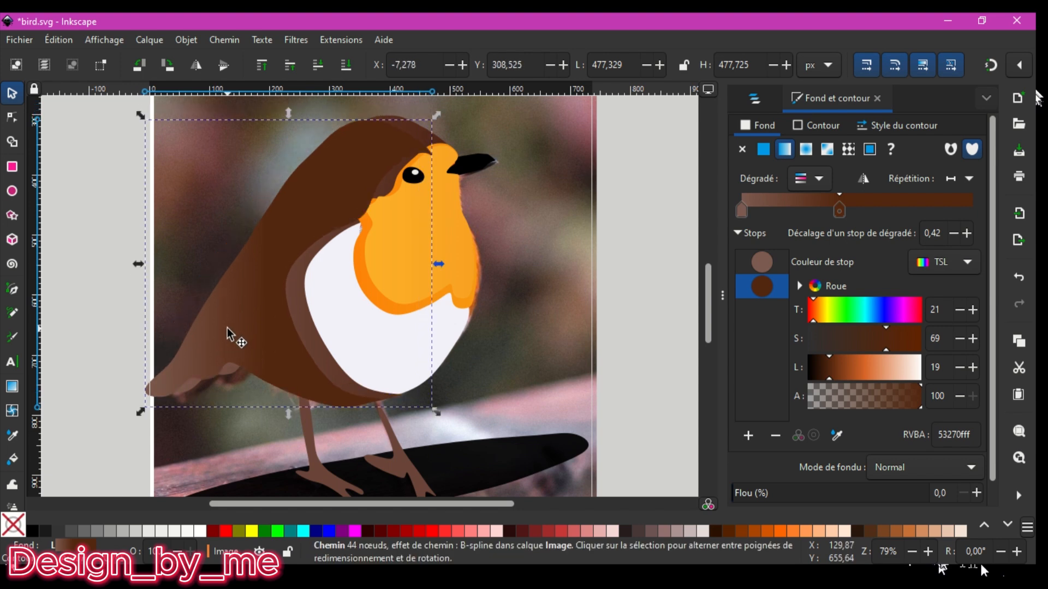
Move the brown body copy path18 between path2 and path4 in the object order and shift it to about X 2, Y 296 px
{"action": "left_click", "coordinate": [769, 98]}
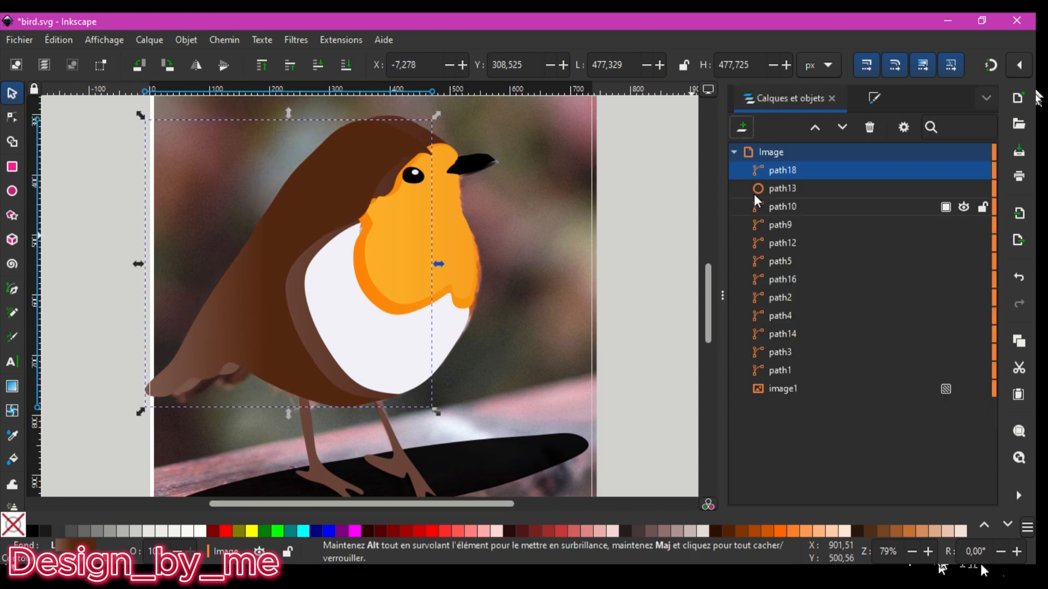
{"action": "left_click_drag", "start_coordinate": [773, 172], "coordinate": [772, 290]}
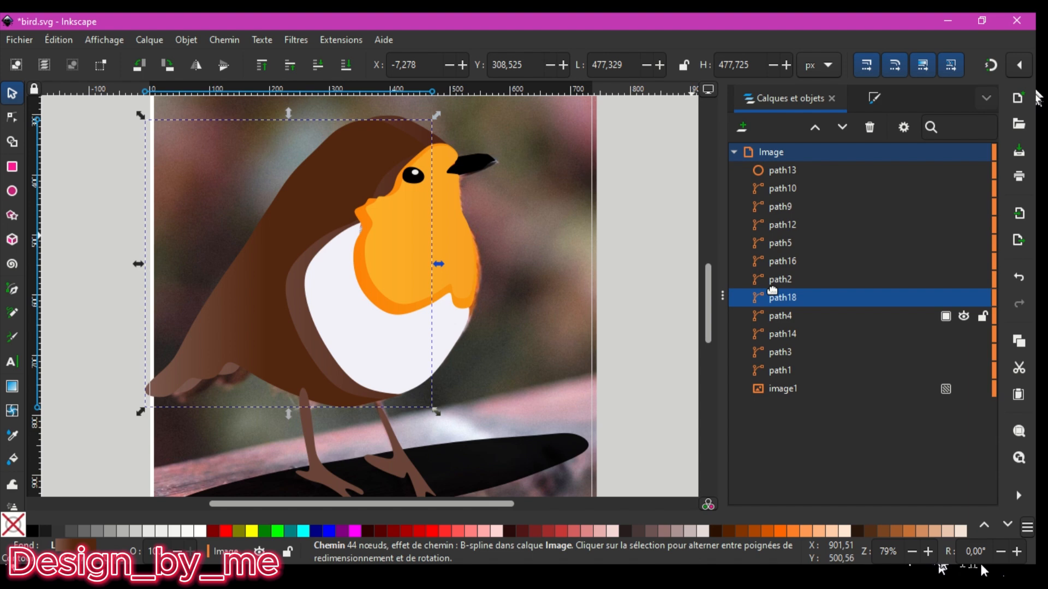
{"action": "left_click_drag", "start_coordinate": [307, 231], "coordinate": [311, 226]}
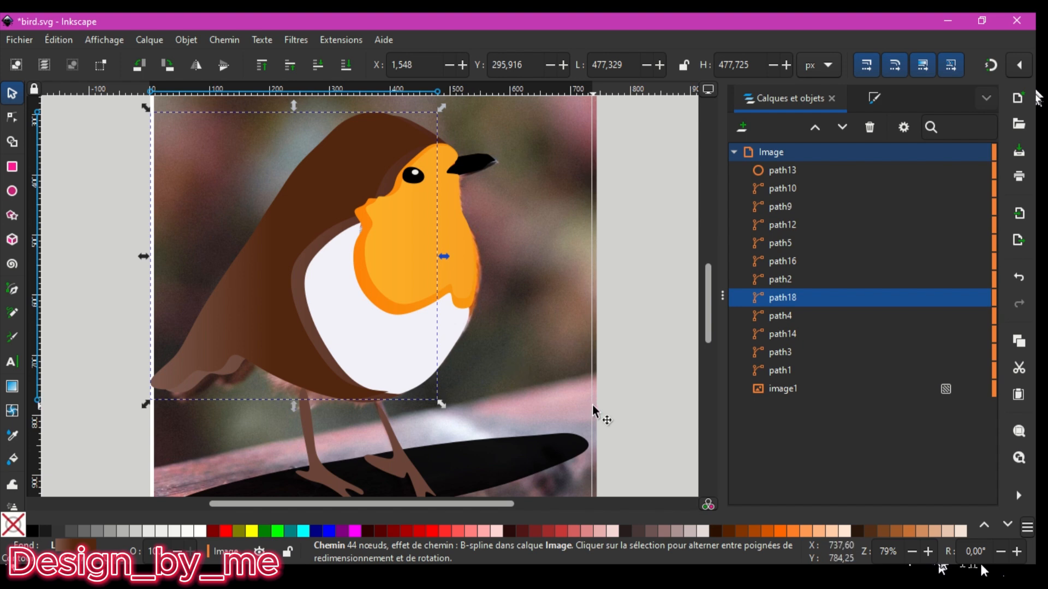
Reshape the brown copy's lower edge under the white belly, moving nodes to about X 413, Y 767 and X 401, Y 779 px, and deselect it
{"action": "double_click", "coordinate": [352, 391]}
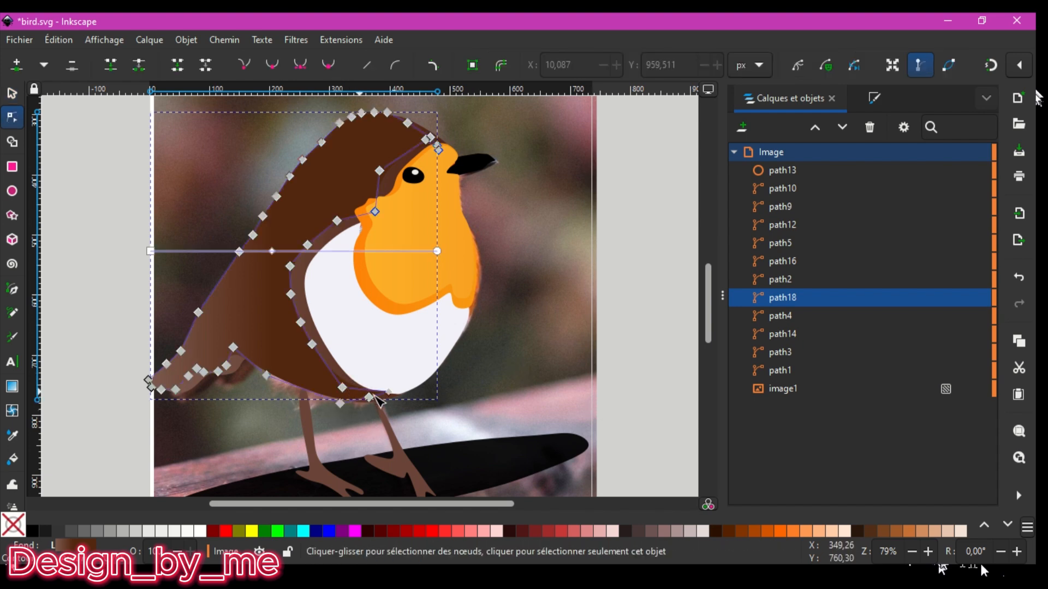
{"action": "left_click_drag", "start_coordinate": [394, 400], "coordinate": [402, 400]}
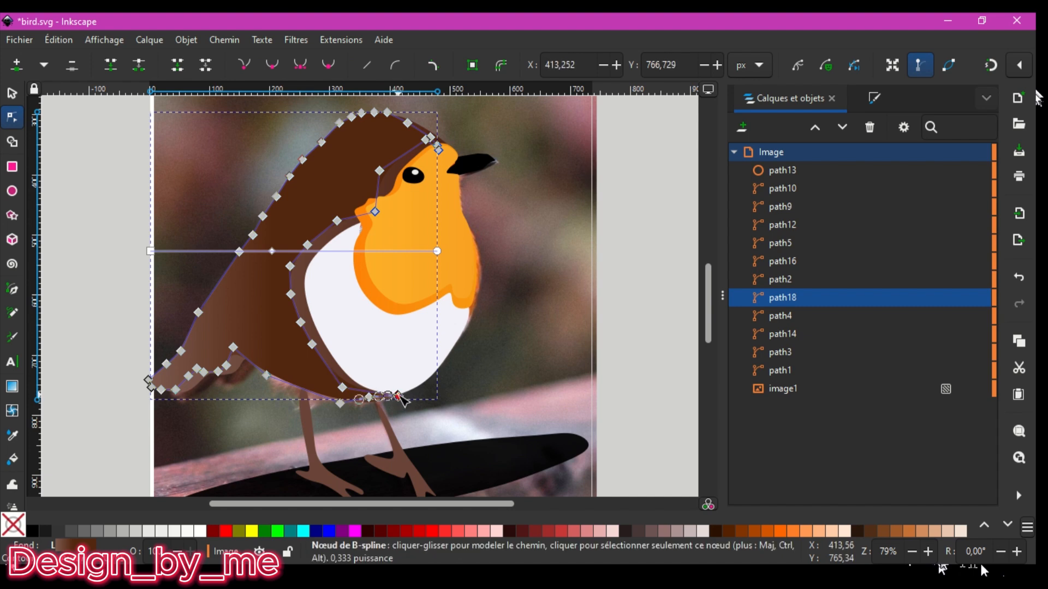
{"action": "left_click", "coordinate": [627, 398]}
{"action": "left_click", "coordinate": [379, 399]}
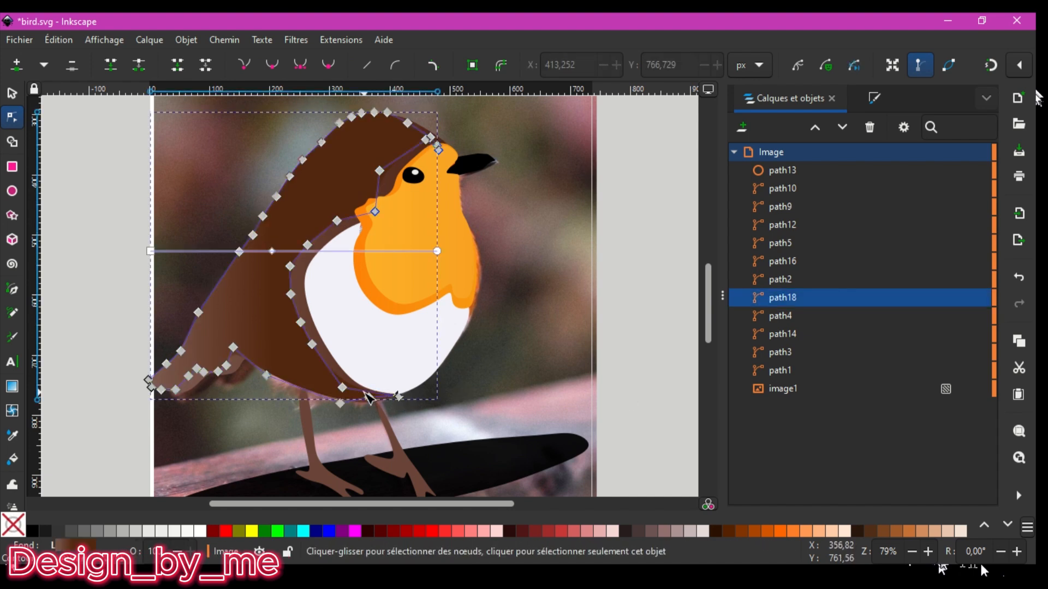
{"action": "left_click_drag", "start_coordinate": [373, 401], "coordinate": [396, 407]}
{"action": "left_click", "coordinate": [627, 398]}
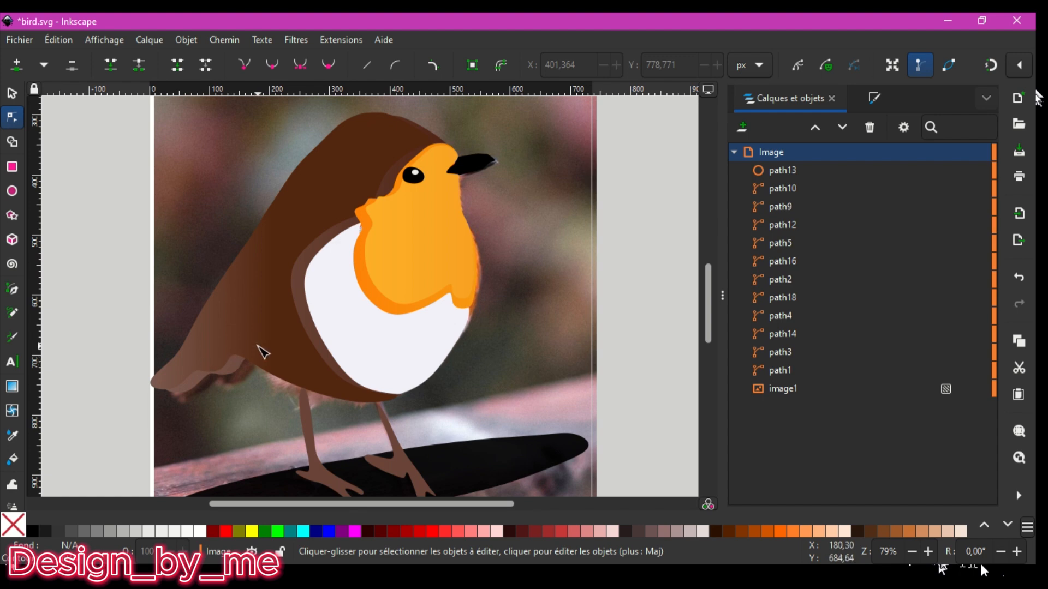
{"action": "scroll", "coordinate": [652, 242], "scroll_direction": "down", "scroll_amount": 3}
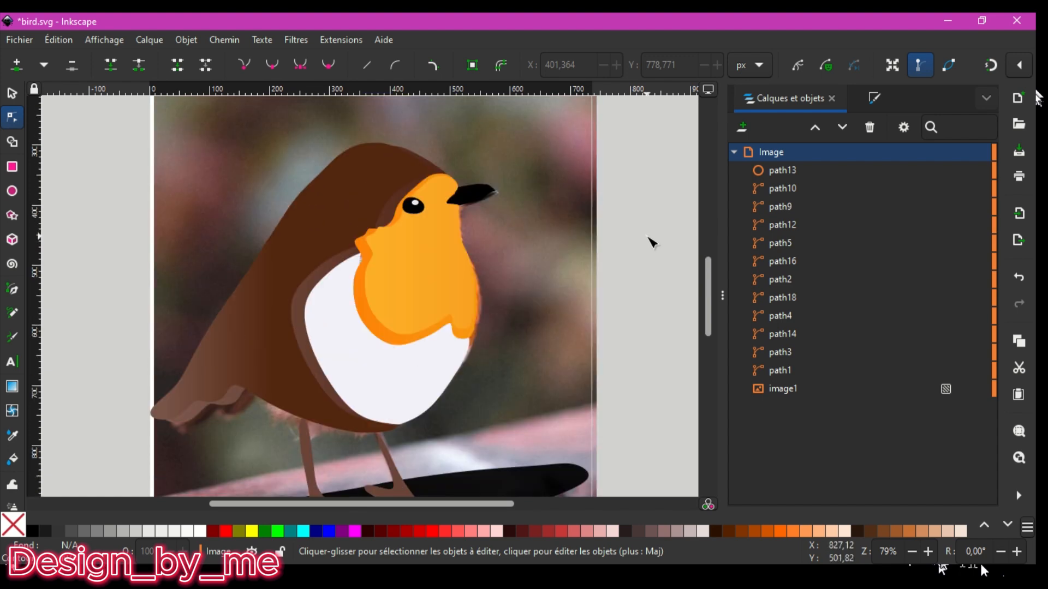
{"action": "scroll", "coordinate": [652, 242], "scroll_direction": "down", "scroll_amount": 1}
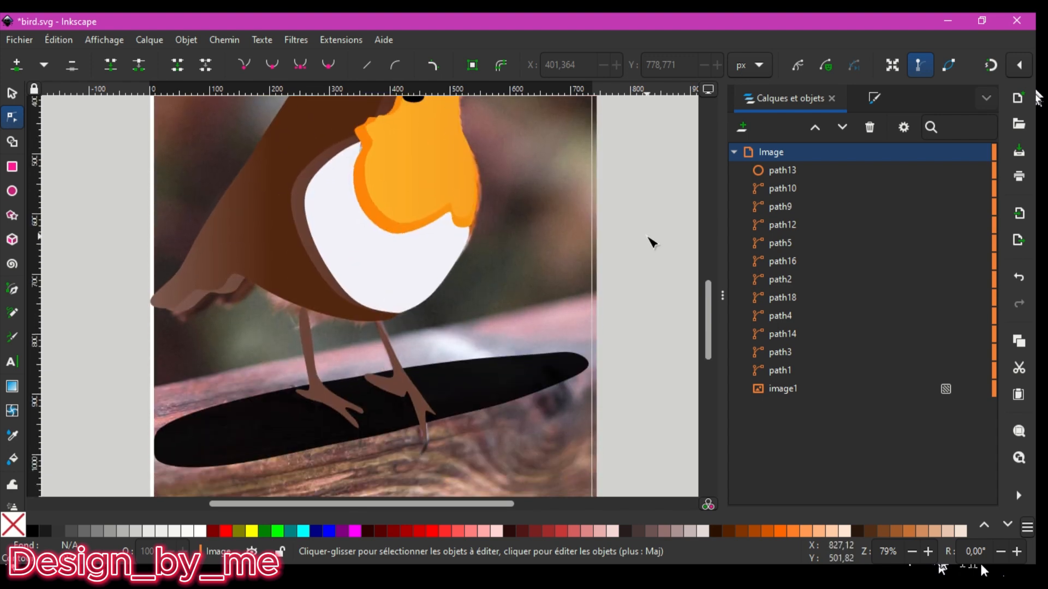
{"action": "scroll", "coordinate": [652, 242], "scroll_direction": "up", "scroll_amount": 3}
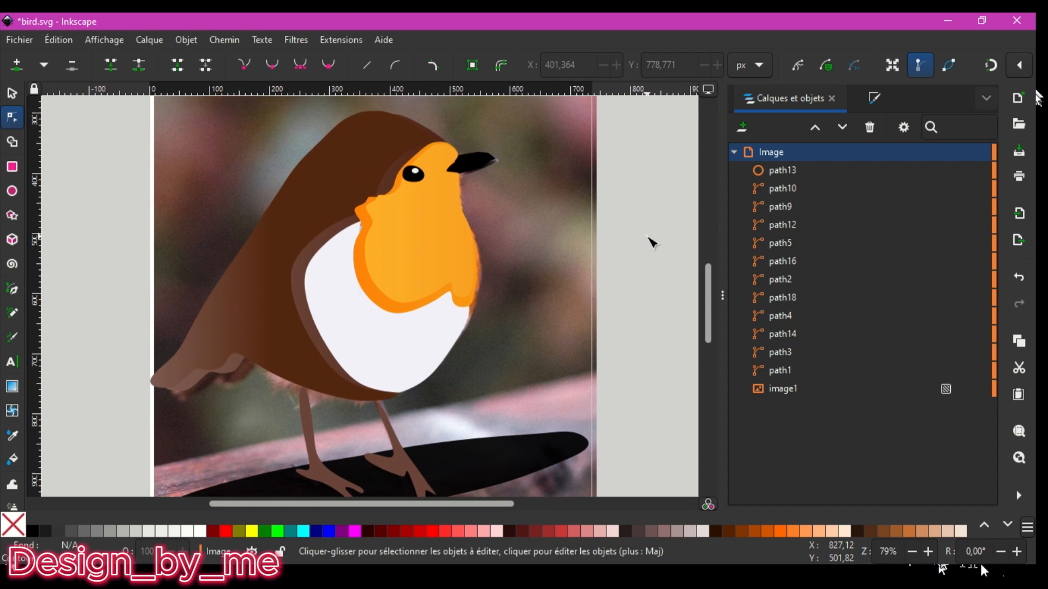
Duplicate the white belly shape and place the copy beside the bird at about X 589, Y 413 px
{"action": "left_click", "coordinate": [382, 341]}
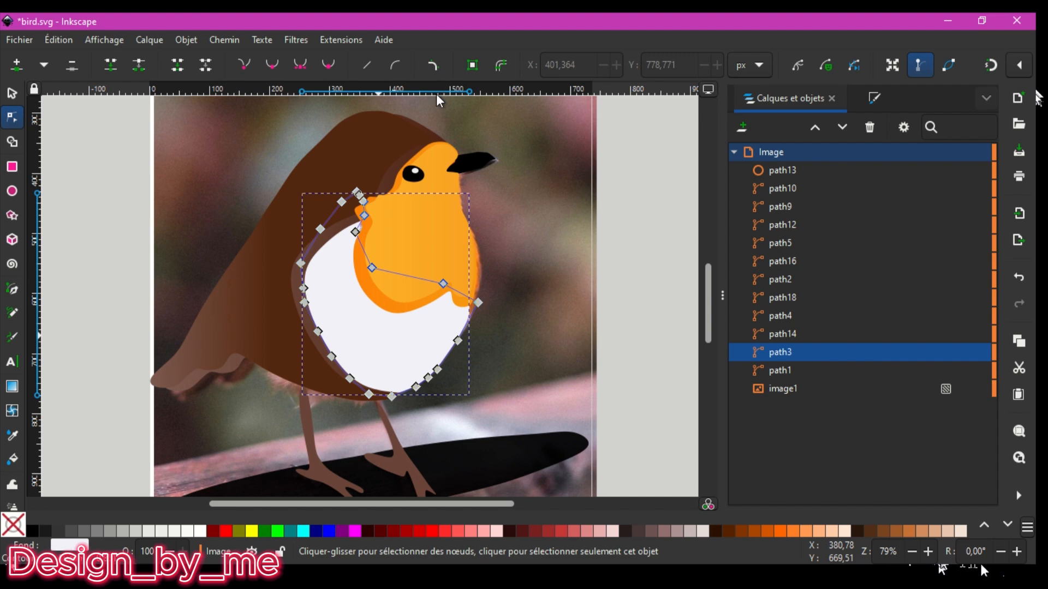
{"action": "key", "text": "ctrl+d"}
{"action": "left_click_drag", "start_coordinate": [377, 327], "coordinate": [663, 302]}
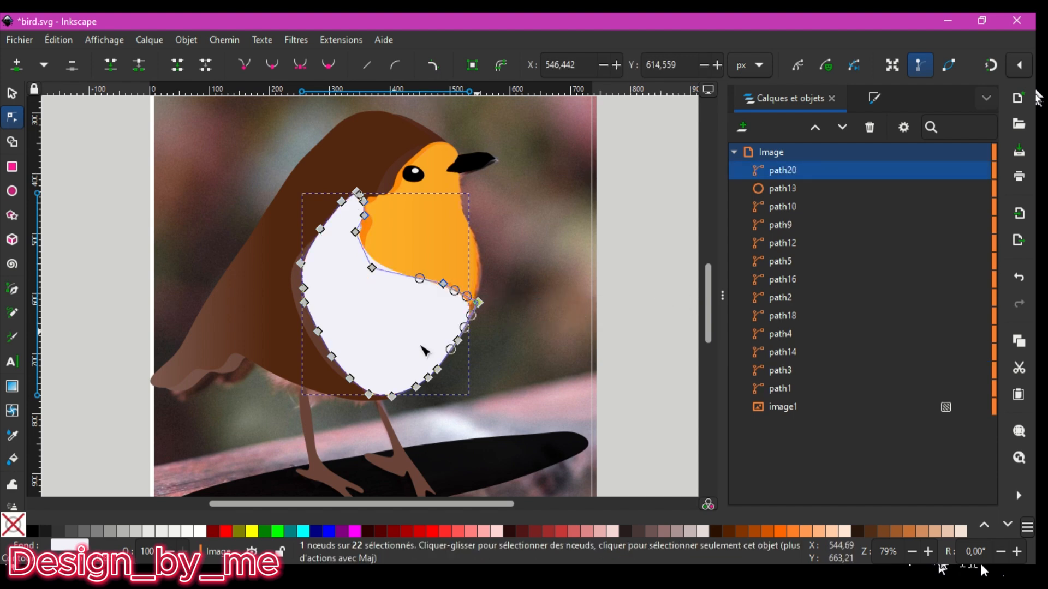
{"action": "key", "text": "s"}
{"action": "left_click_drag", "start_coordinate": [355, 302], "coordinate": [560, 288]}
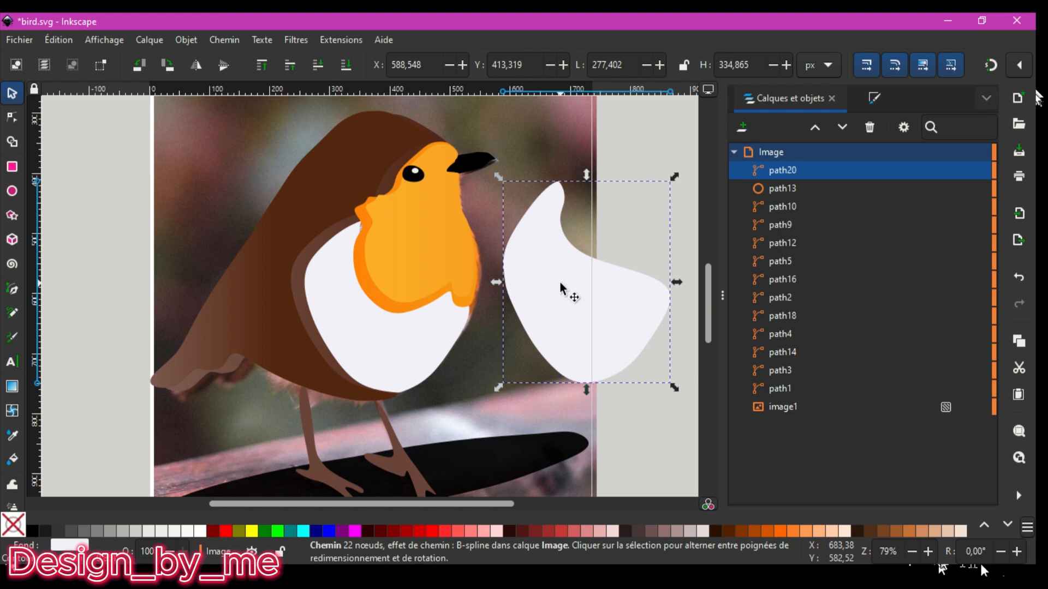
Set the belly copy's flat fill to light grey e6e6e6ff
{"action": "left_click", "coordinate": [872, 99]}
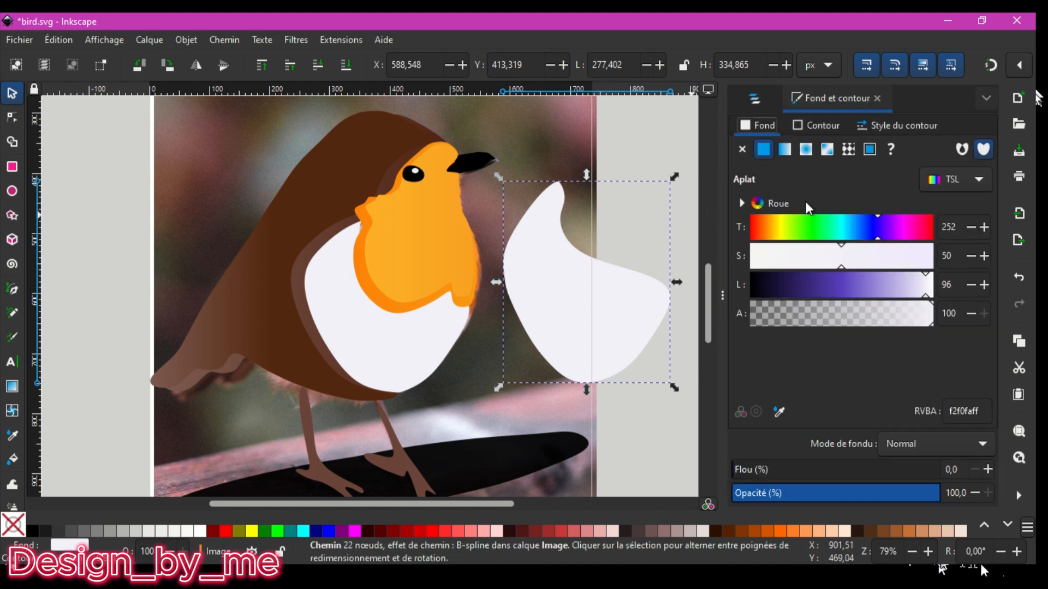
{"action": "left_click_drag", "start_coordinate": [844, 264], "coordinate": [798, 261]}
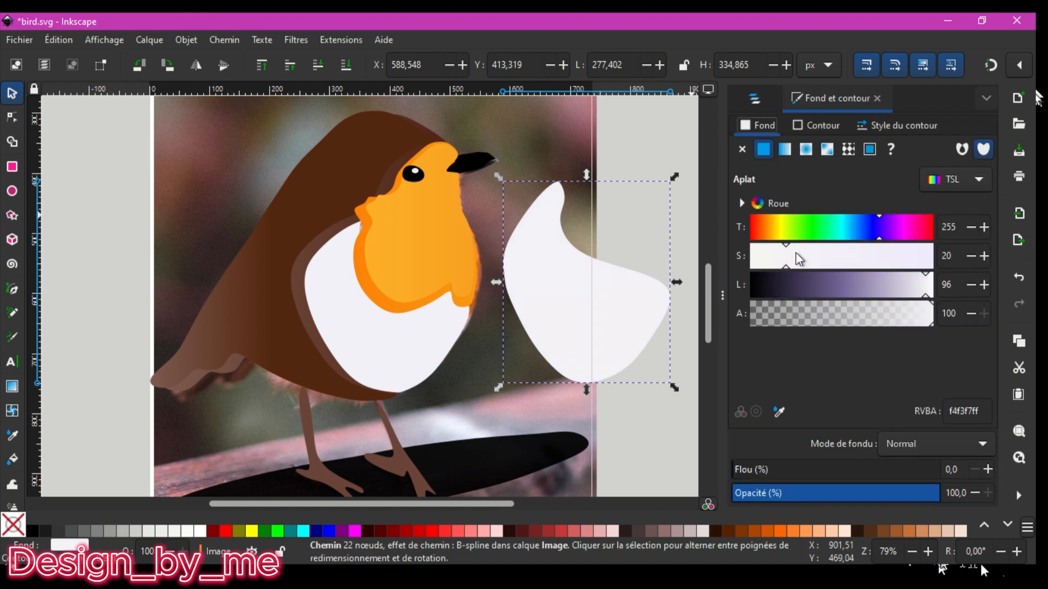
{"action": "left_click_drag", "start_coordinate": [889, 254], "coordinate": [923, 257]}
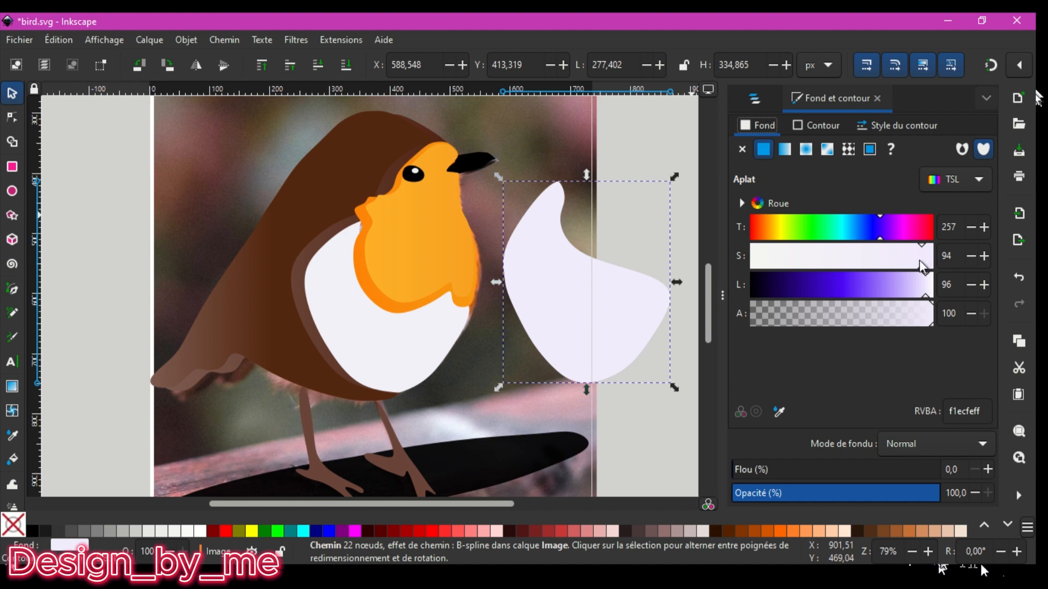
{"action": "left_click", "coordinate": [136, 529]}
{"action": "left_click", "coordinate": [144, 529]}
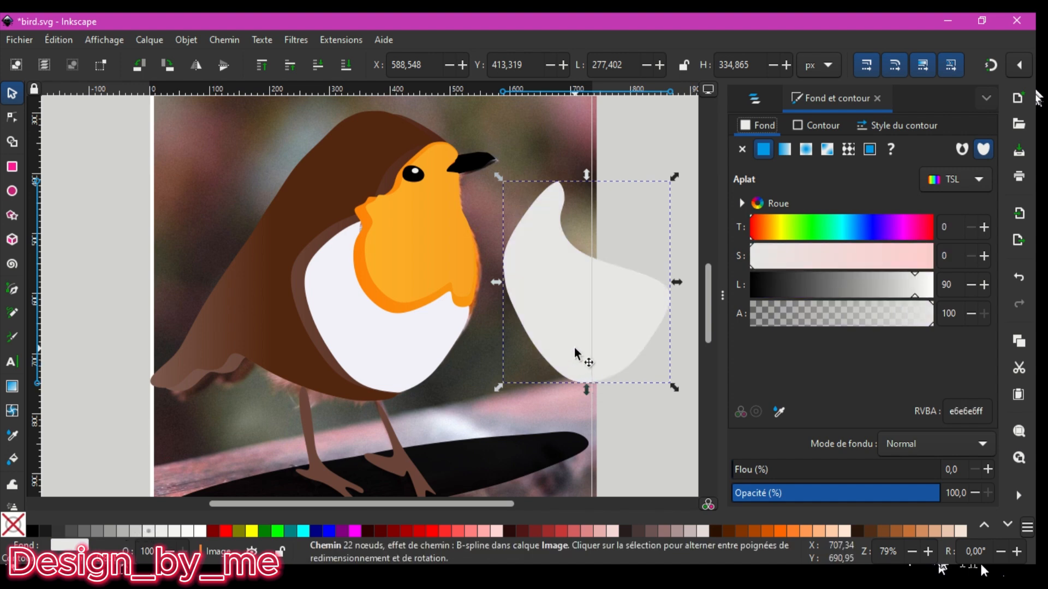
Resize the grey belly copy to about 237 × 252 px and place it over the white belly at about X 277, Y 495 px
{"action": "left_click_drag", "start_coordinate": [522, 364], "coordinate": [332, 381]}
{"action": "left_click_drag", "start_coordinate": [393, 192], "coordinate": [362, 243]}
{"action": "left_click_drag", "start_coordinate": [363, 307], "coordinate": [352, 285]}
{"action": "left_click_drag", "start_coordinate": [296, 303], "coordinate": [304, 304]}
{"action": "left_click_drag", "start_coordinate": [480, 304], "coordinate": [458, 311]}
{"action": "left_click", "coordinate": [448, 323]}
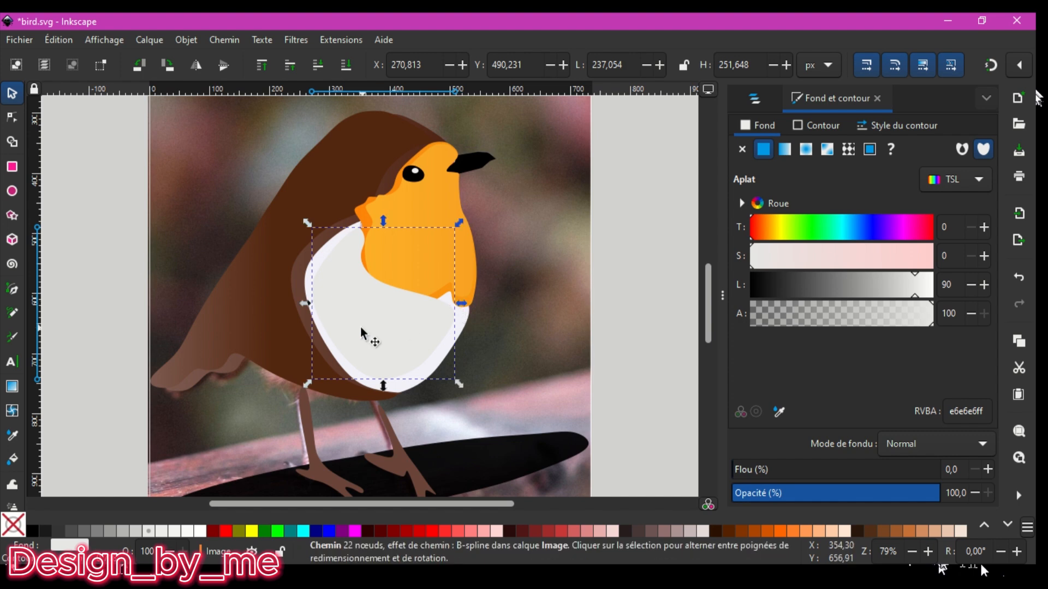
{"action": "left_click_drag", "start_coordinate": [362, 329], "coordinate": [364, 333]}
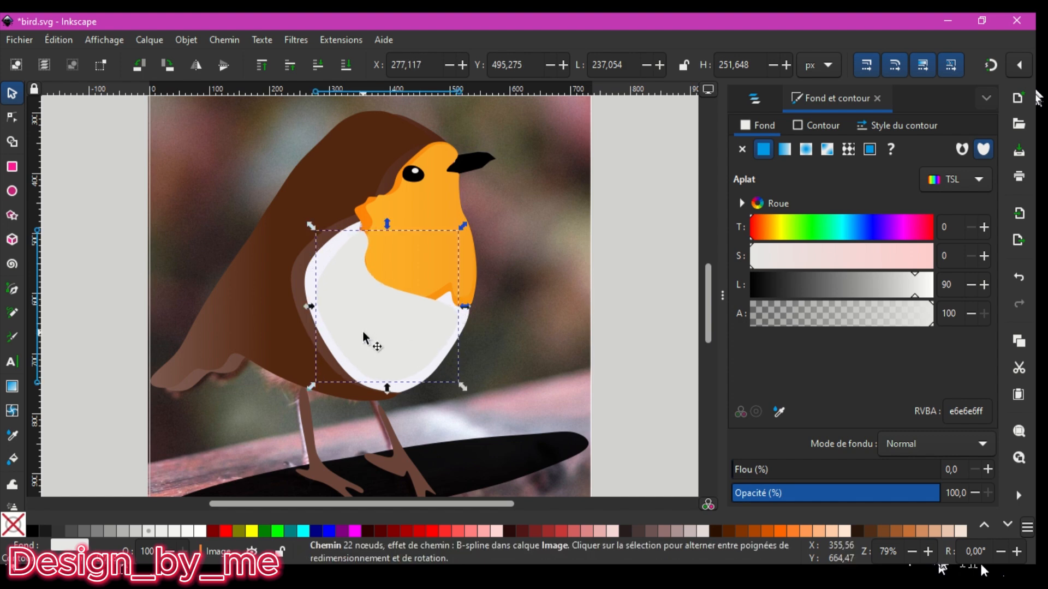
Move the grey belly copy path20 between path18 and path4 in the object order and deselect it
{"action": "left_click", "coordinate": [761, 95]}
{"action": "left_click_drag", "start_coordinate": [788, 172], "coordinate": [788, 270]}
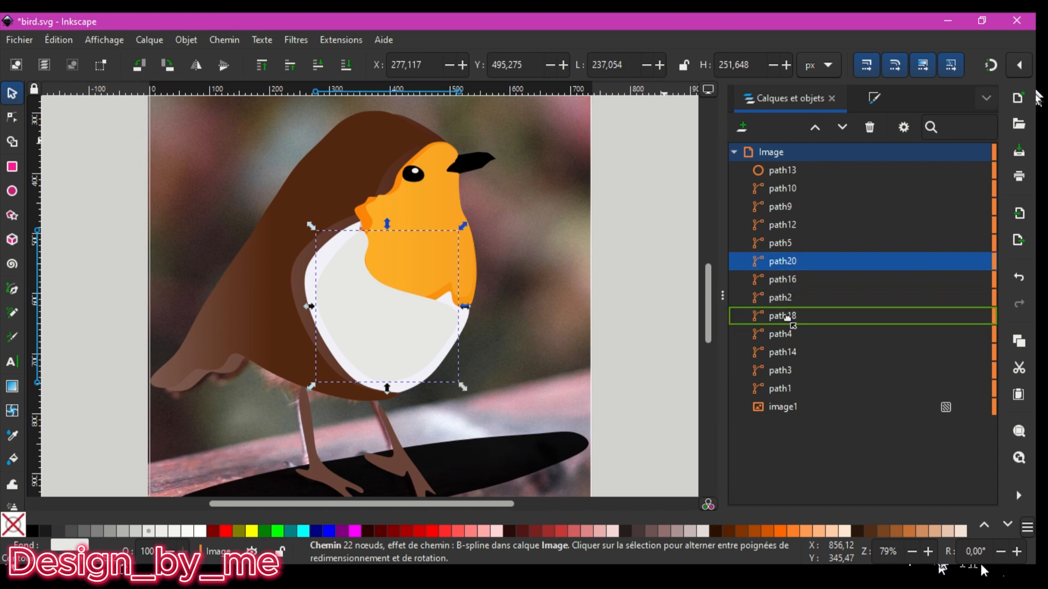
{"action": "left_click_drag", "start_coordinate": [787, 318], "coordinate": [783, 316]}
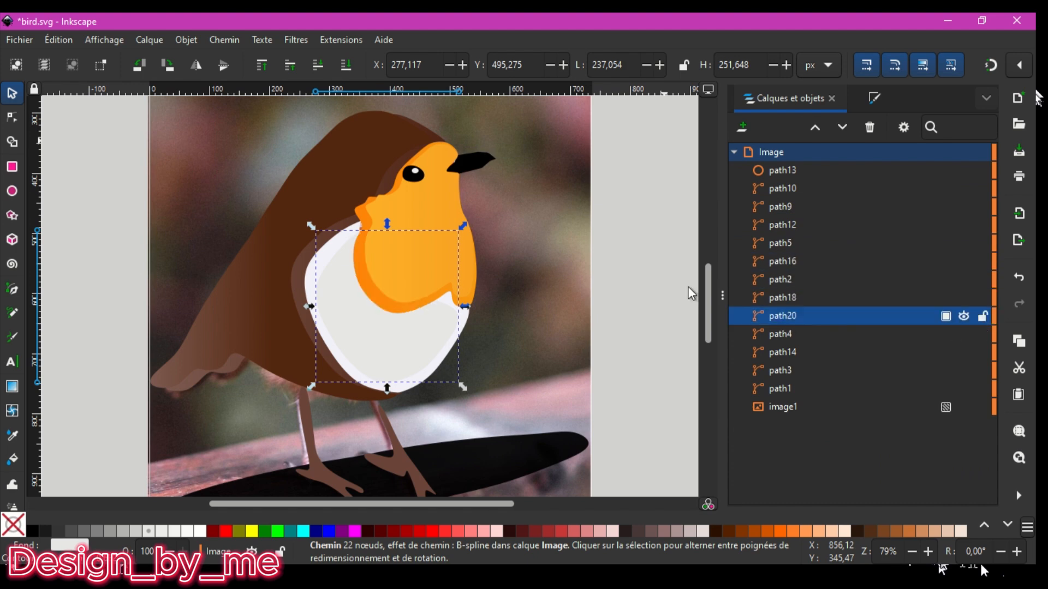
{"action": "left_click", "coordinate": [662, 283]}
Review the layered bird and branch, and save bird.svg
{"action": "scroll", "coordinate": [663, 283], "scroll_direction": "up", "scroll_amount": 5}
{"action": "scroll", "coordinate": [662, 283], "scroll_direction": "down", "scroll_amount": 6}
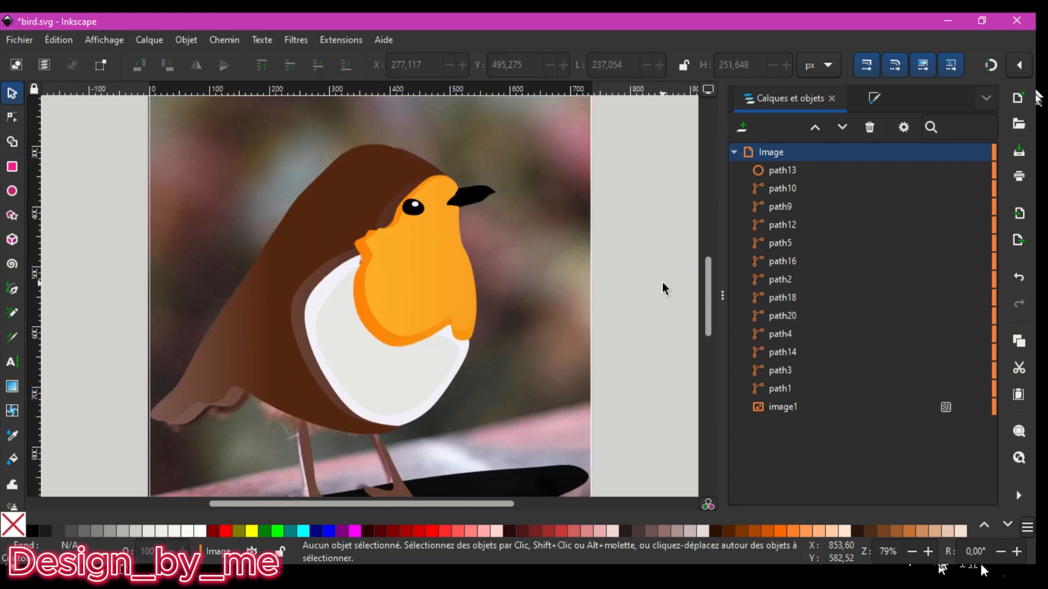
{"action": "scroll", "coordinate": [662, 282], "scroll_direction": "up", "scroll_amount": 1}
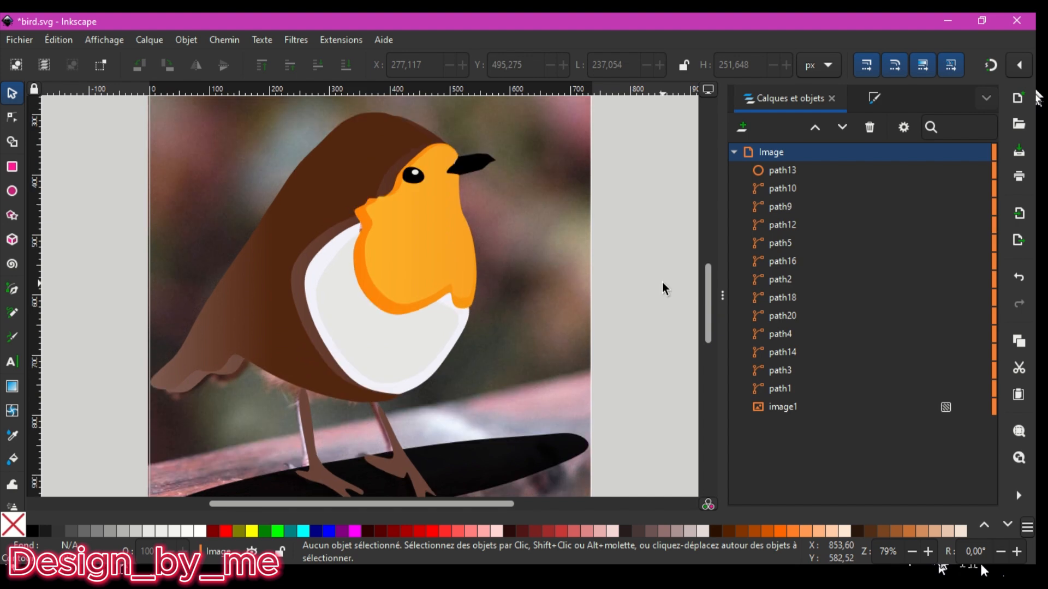
{"action": "scroll", "coordinate": [662, 283], "scroll_direction": "down", "scroll_amount": 3}
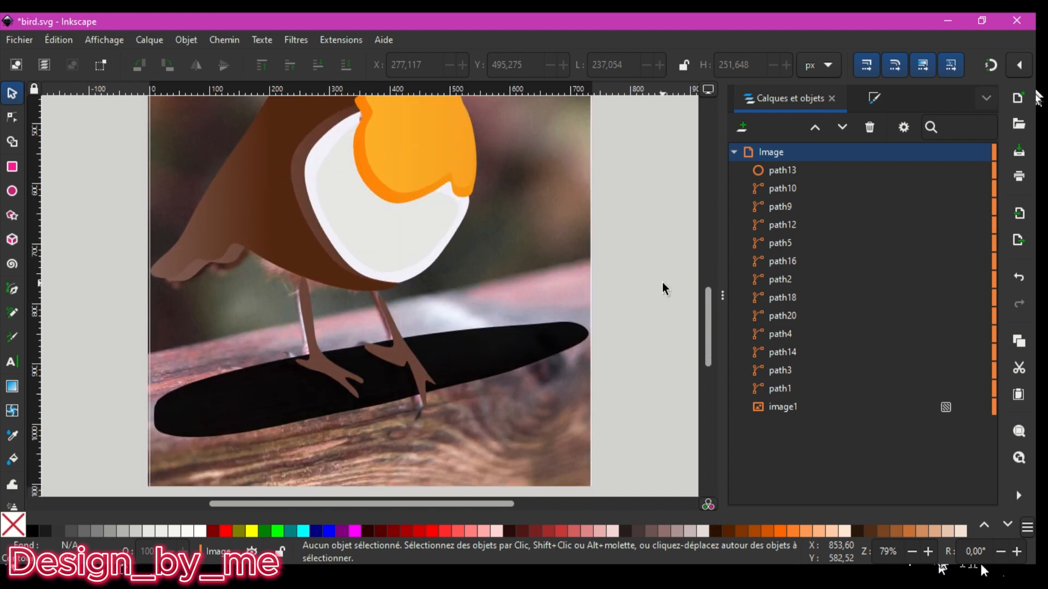
{"action": "key", "text": "ctrl+s"}
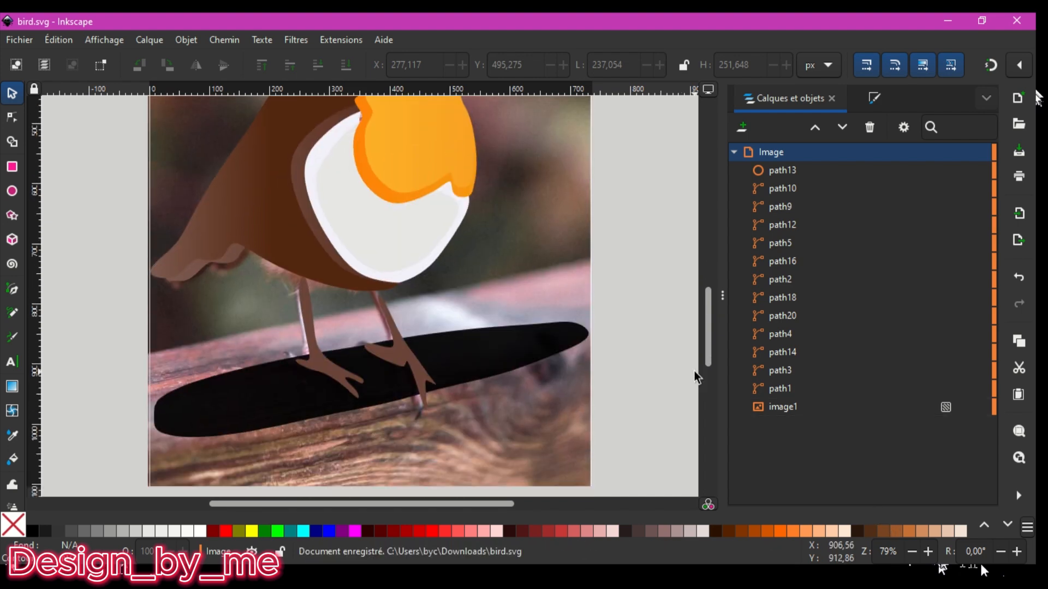
Set the background reference photo's opacity to 0 % and deselect it
{"action": "left_click", "coordinate": [580, 305]}
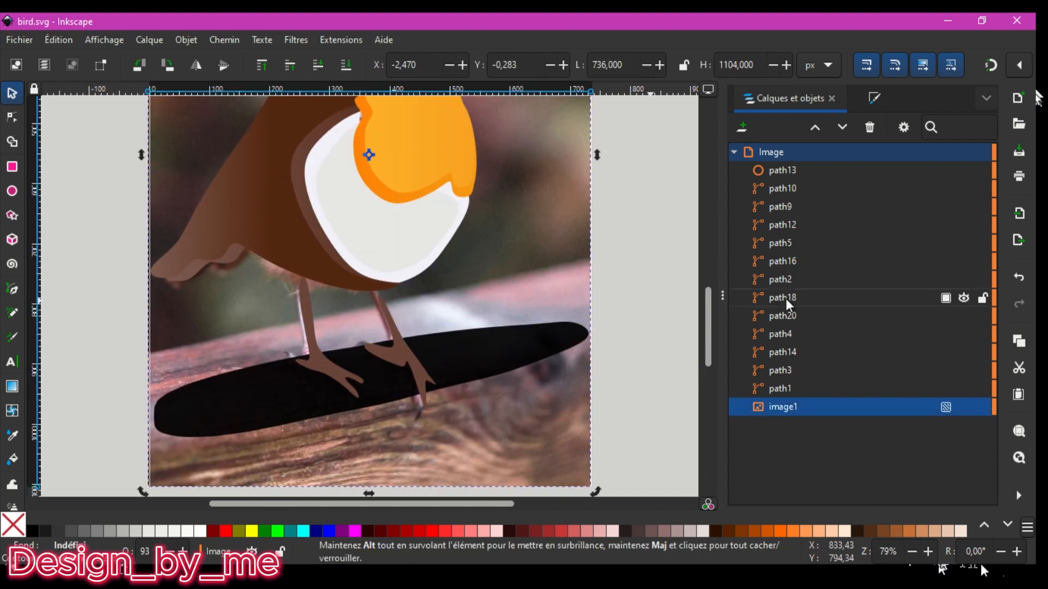
{"action": "left_click", "coordinate": [874, 98]}
{"action": "left_click_drag", "start_coordinate": [923, 494], "coordinate": [680, 493]}
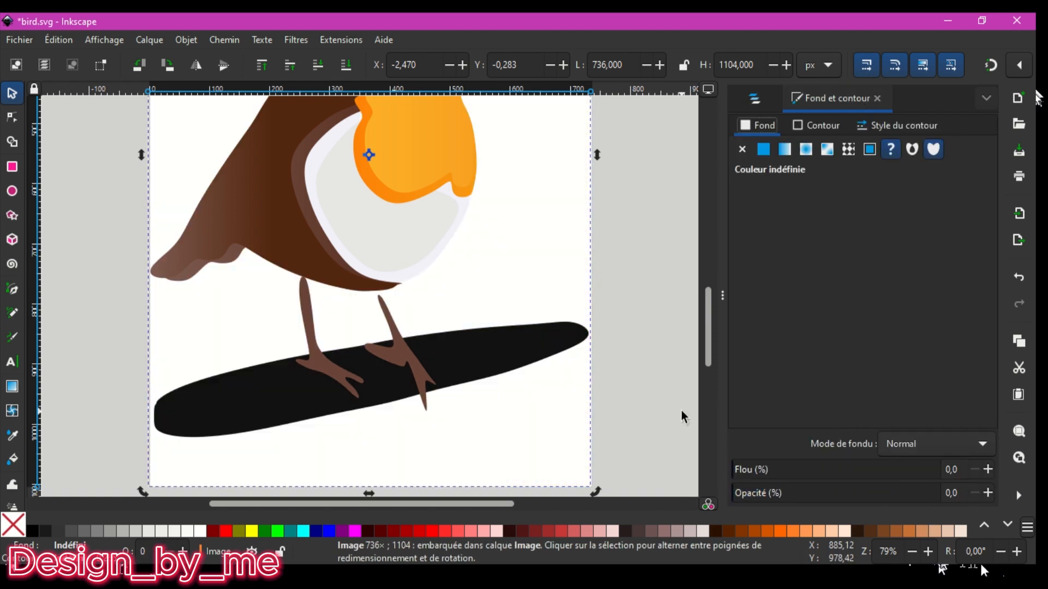
{"action": "scroll", "coordinate": [681, 411], "scroll_direction": "up", "scroll_amount": 3}
{"action": "left_click", "coordinate": [910, 552]}
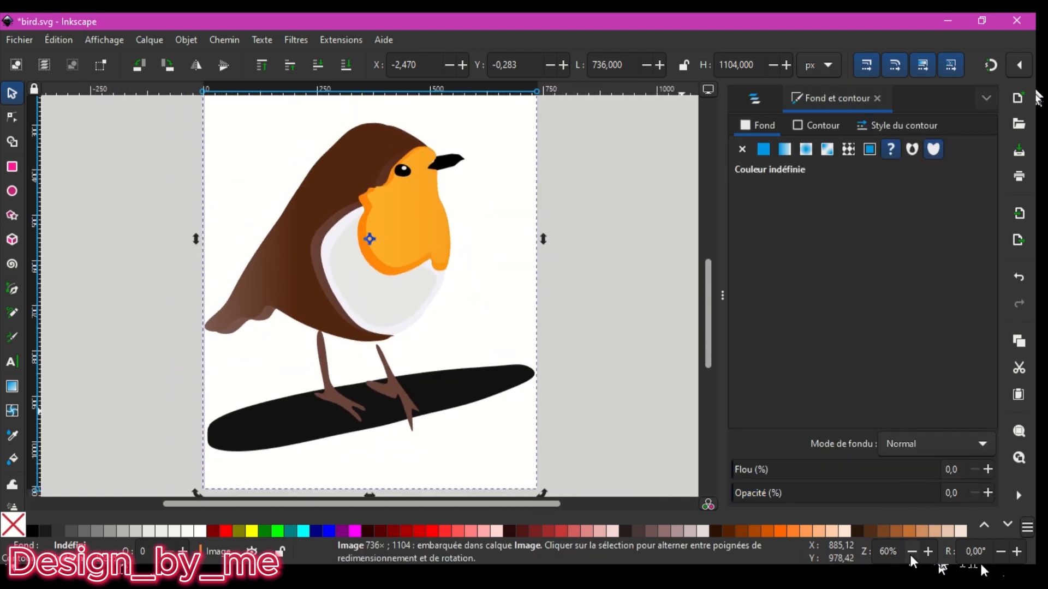
{"action": "left_click", "coordinate": [911, 552]}
{"action": "left_click", "coordinate": [910, 553]}
{"action": "left_click", "coordinate": [558, 328]}
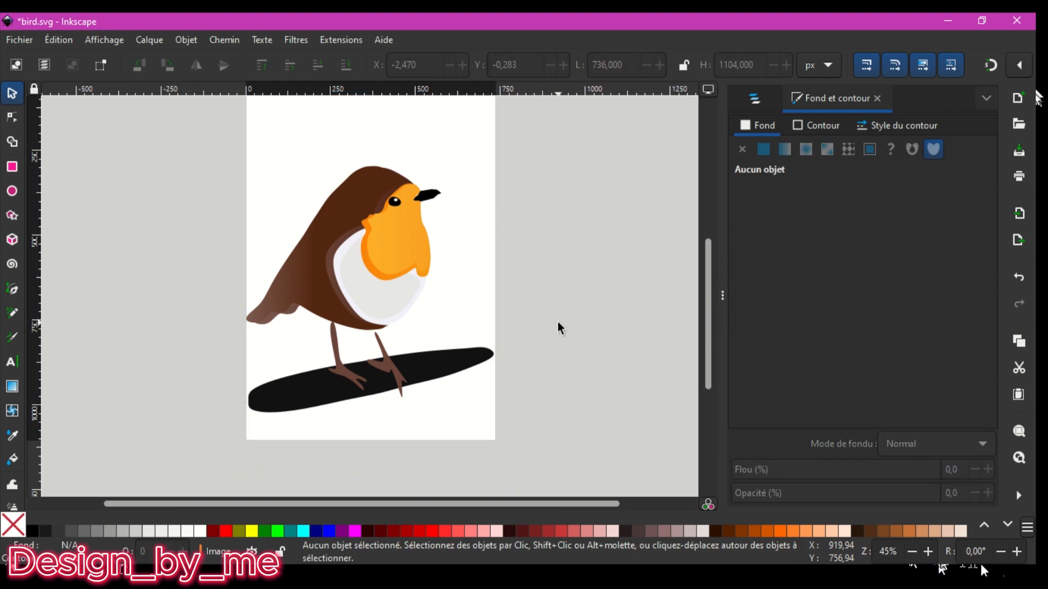
Recolour the black branch shape under the bird with a brown fill, 7e4d18ec, and deselect it
{"action": "scroll", "coordinate": [557, 328], "scroll_direction": "up", "scroll_amount": 2}
{"action": "scroll", "coordinate": [558, 322], "scroll_direction": "down", "scroll_amount": 1}
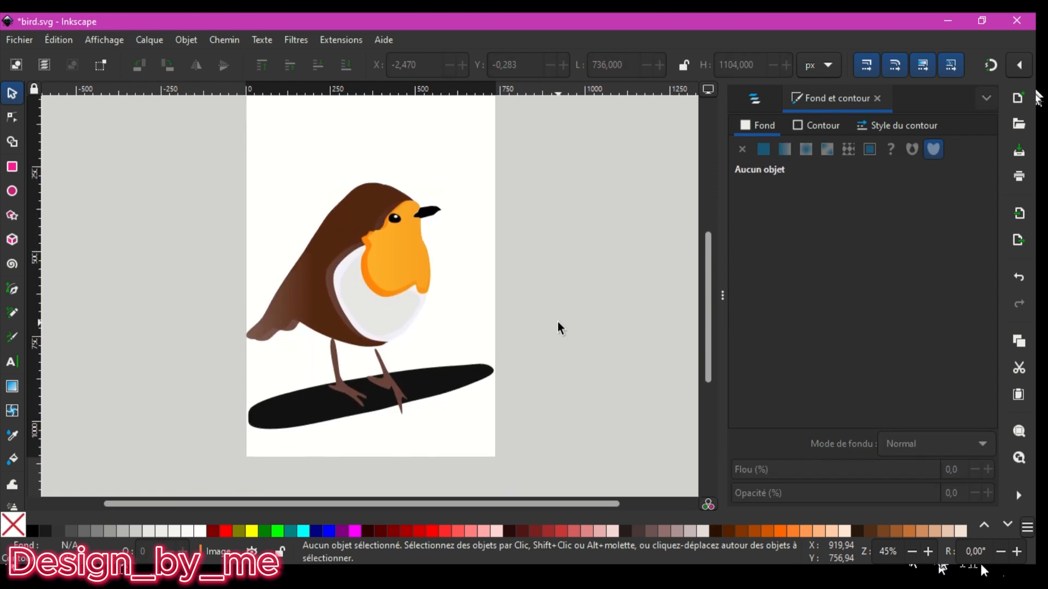
{"action": "scroll", "coordinate": [558, 322], "scroll_direction": "up", "scroll_amount": 1}
{"action": "left_click", "coordinate": [450, 387]}
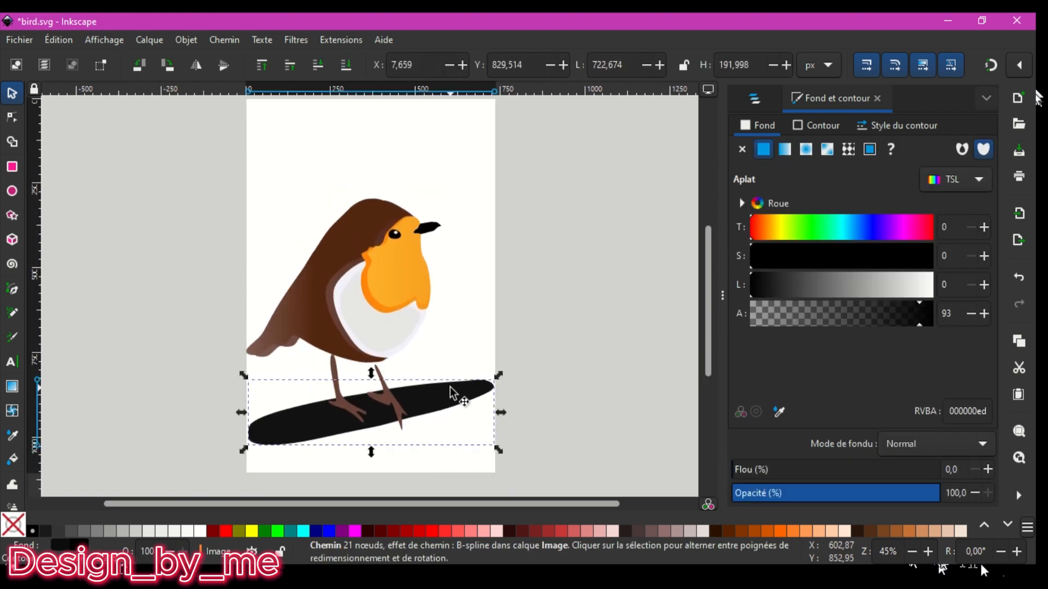
{"action": "left_click", "coordinate": [766, 232]}
{"action": "mouse_move", "coordinate": [766, 258]}
{"action": "left_mouse_down"}
{"action": "mouse_move", "coordinate": [797, 255]}
{"action": "mouse_move", "coordinate": [792, 287]}
{"action": "mouse_move", "coordinate": [803, 286]}
{"action": "mouse_move", "coordinate": [788, 287]}
{"action": "left_mouse_up"}
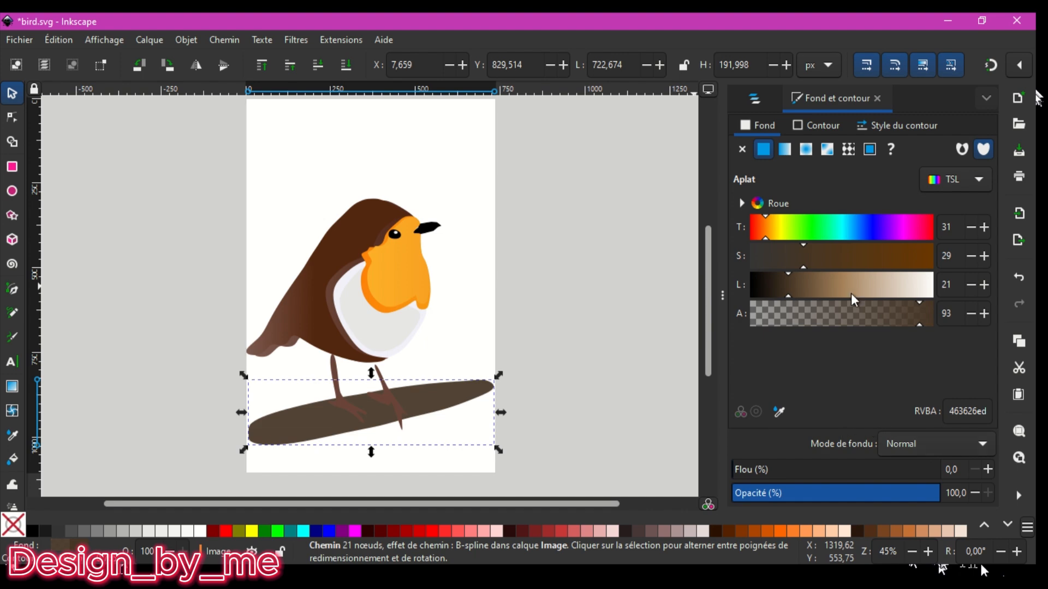
{"action": "left_click_drag", "start_coordinate": [809, 253], "coordinate": [876, 258]}
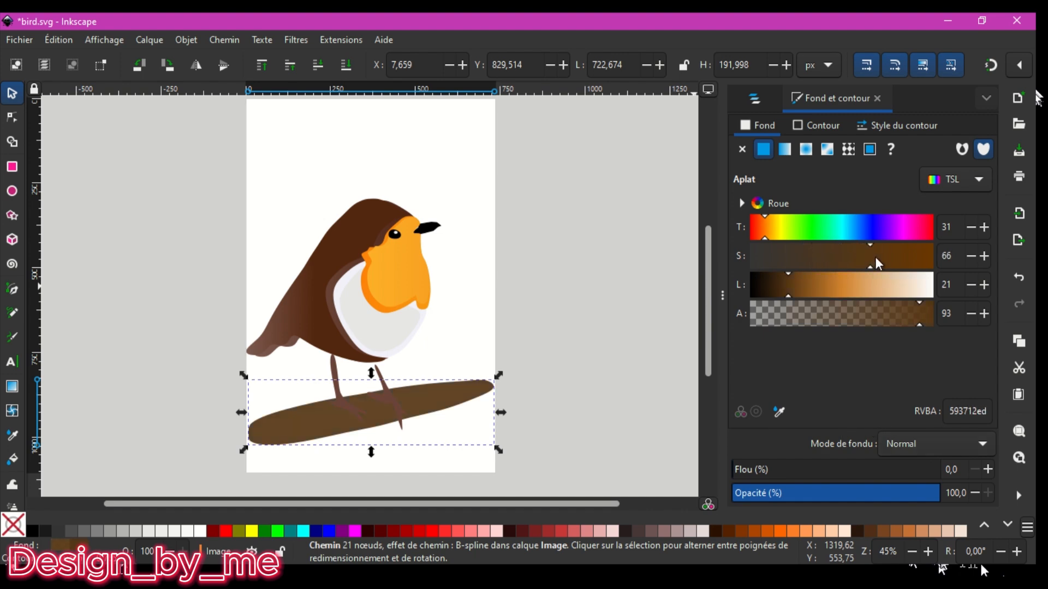
{"action": "left_click_drag", "start_coordinate": [791, 284], "coordinate": [803, 283]}
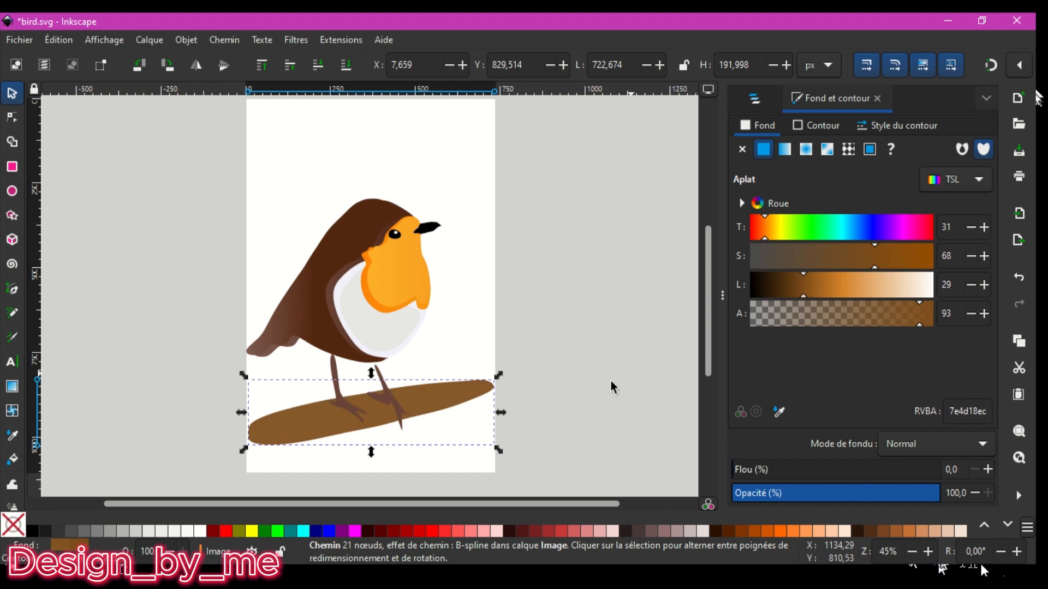
{"action": "left_click", "coordinate": [578, 401]}
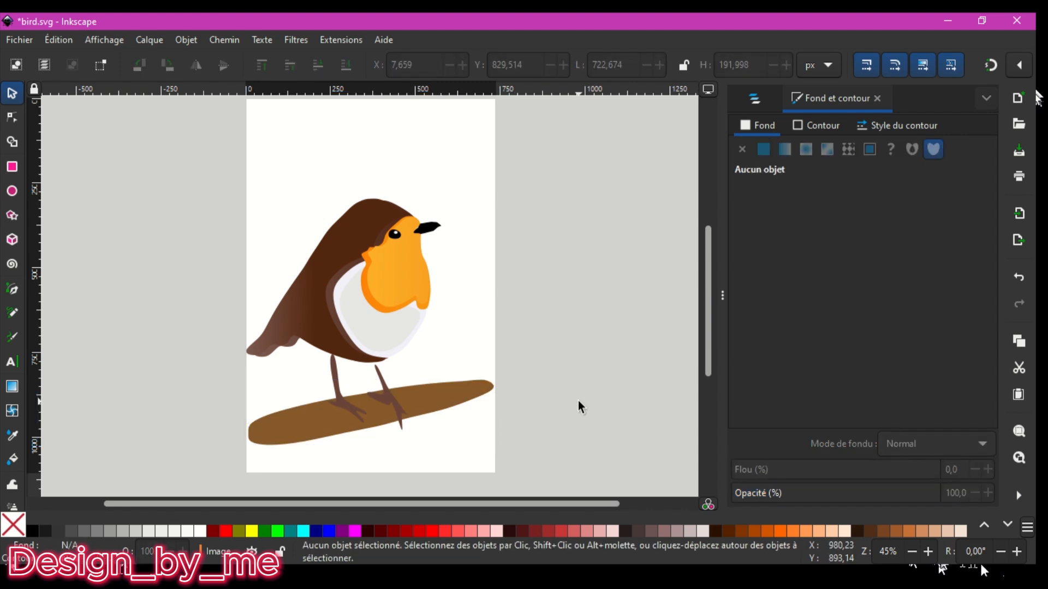
{"action": "scroll", "coordinate": [578, 401], "scroll_direction": "down", "scroll_amount": 1}
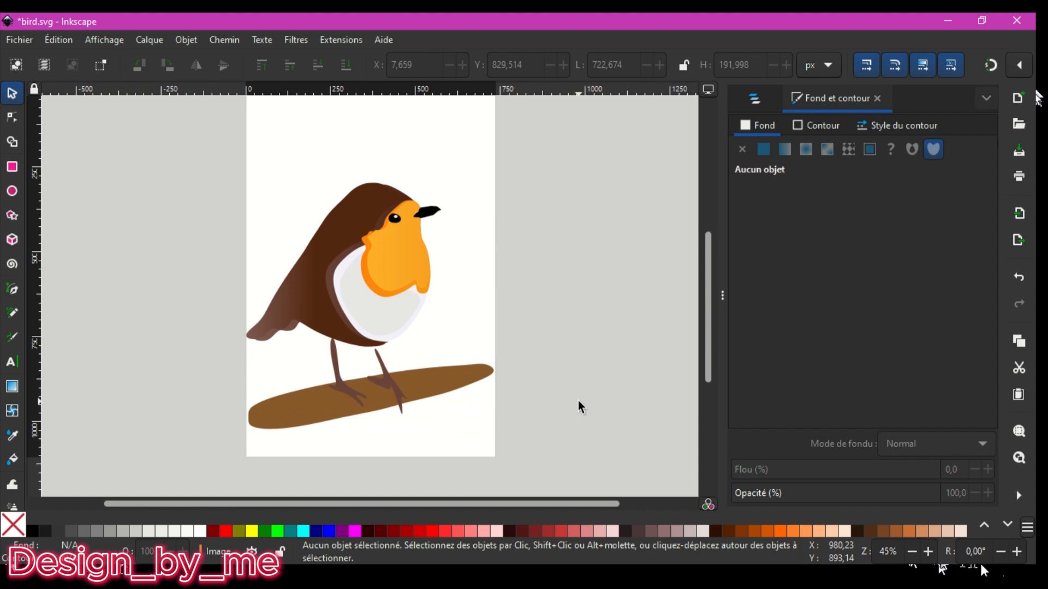
{"action": "scroll", "coordinate": [578, 401], "scroll_direction": "up", "scroll_amount": 1}
{"action": "scroll", "coordinate": [578, 402], "scroll_direction": "down", "scroll_amount": 1}
{"action": "scroll", "coordinate": [578, 401], "scroll_direction": "up", "scroll_amount": 5}
{"action": "scroll", "coordinate": [578, 401], "scroll_direction": "down", "scroll_amount": 6}
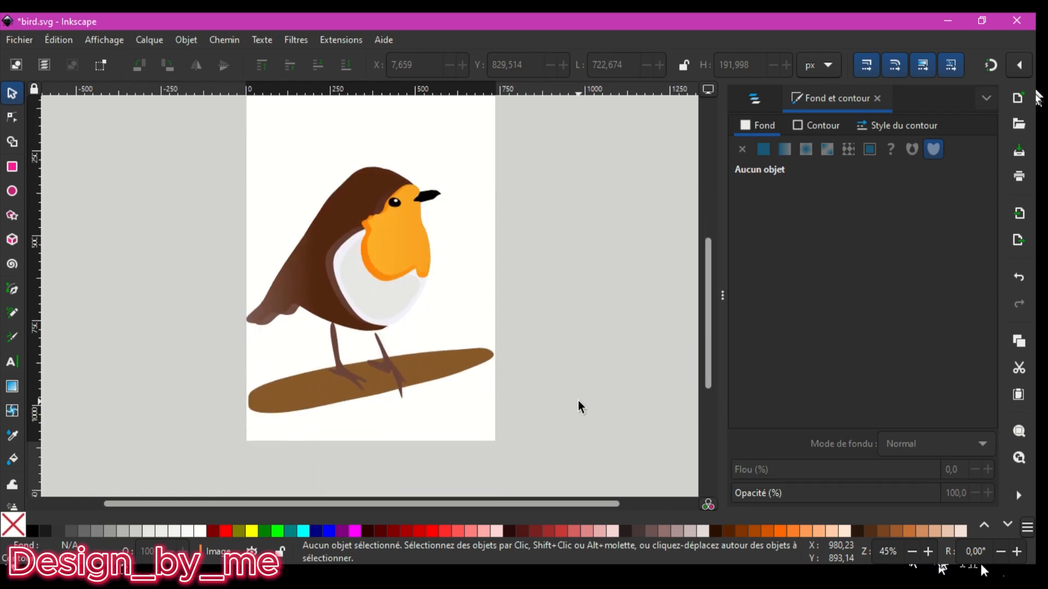